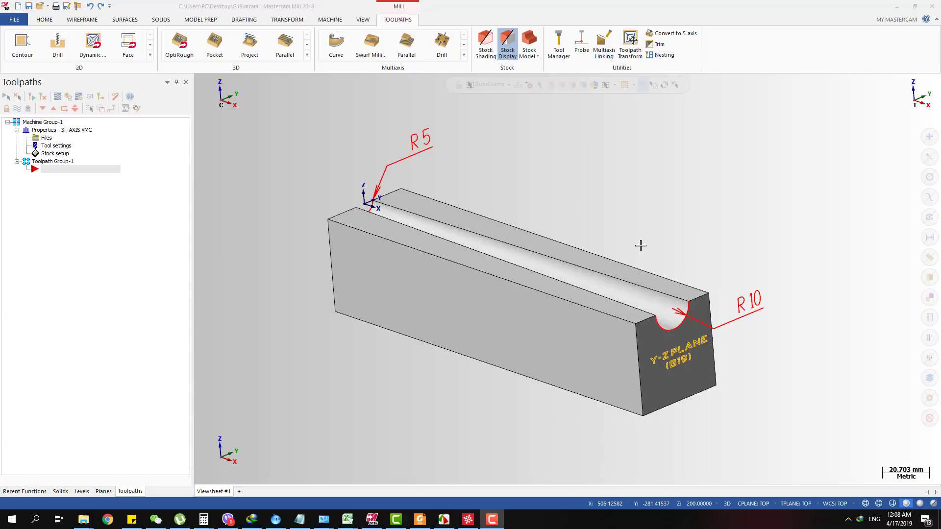
- Examine the block and its tapered groove from several angles, including the R5 and R10 end arcs
scroll(668, 316, "up", 1)
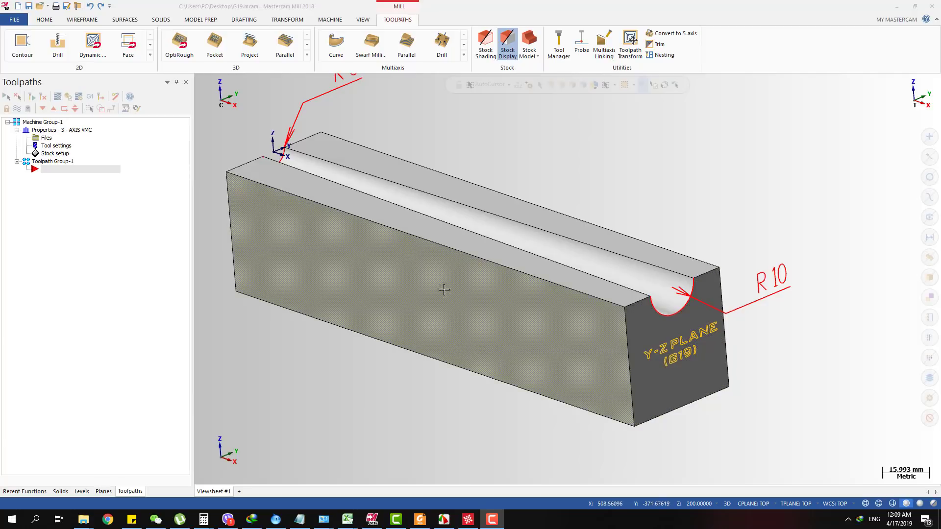
scroll(444, 289, "down", 5)
middle_click_drag(705, 273, 636, 265)
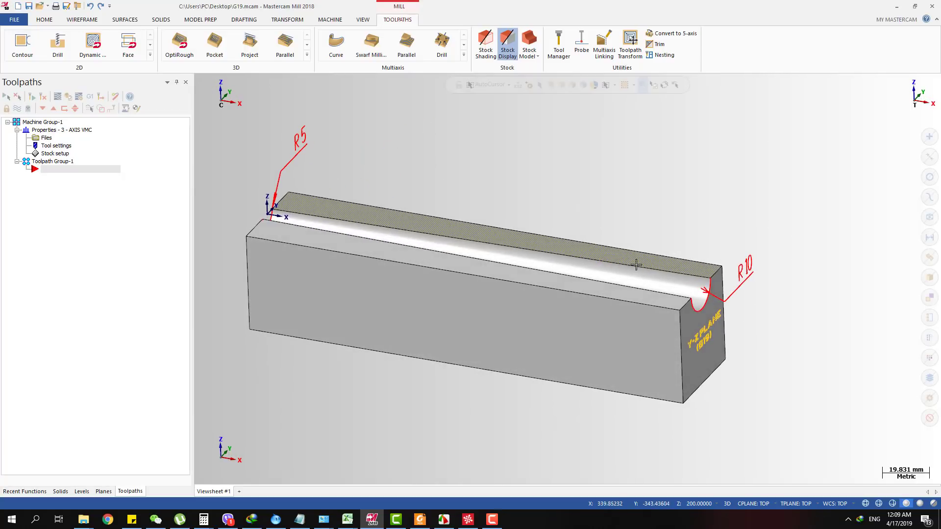
middle_click_drag(750, 235, 707, 233)
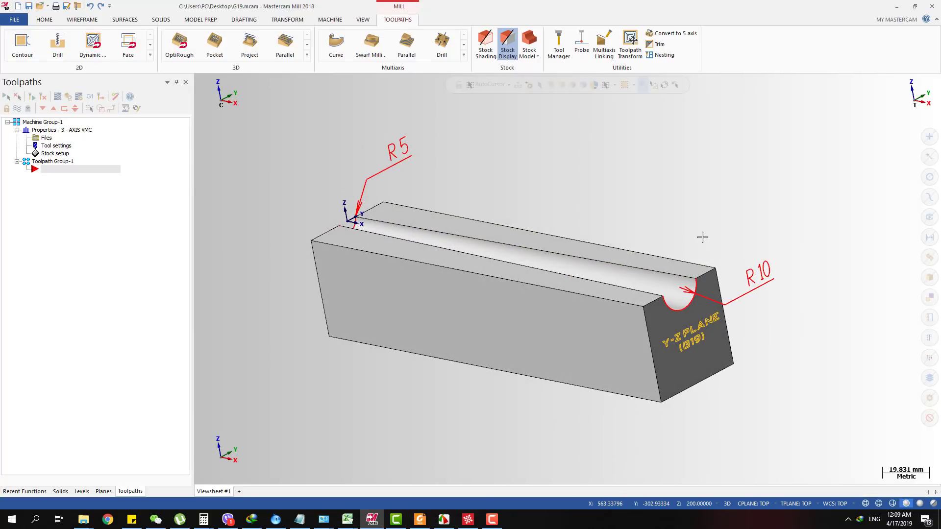
middle_click_drag(632, 230, 720, 220)
scroll(720, 220, "down", 2)
scroll(719, 220, "up", 3)
scroll(639, 265, "down", 2)
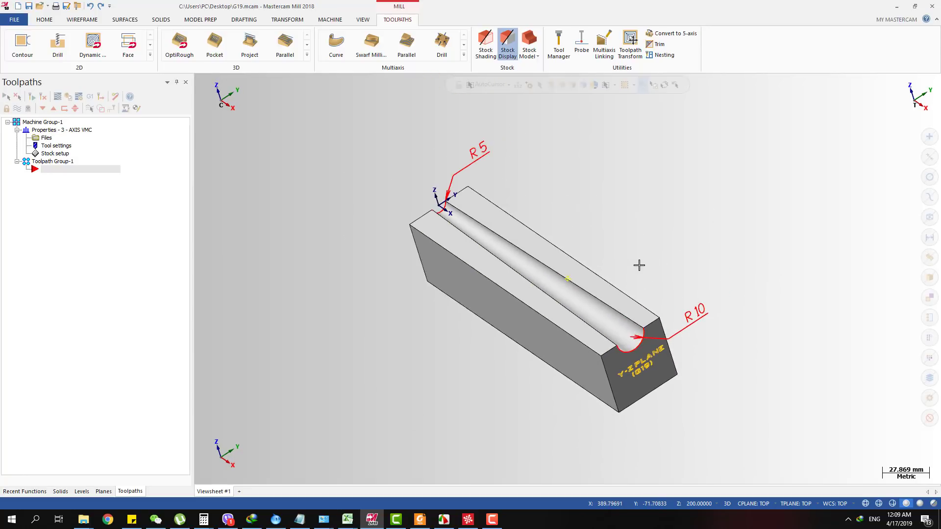
scroll(648, 245, "up", 1)
middle_click_drag(556, 223, 584, 353)
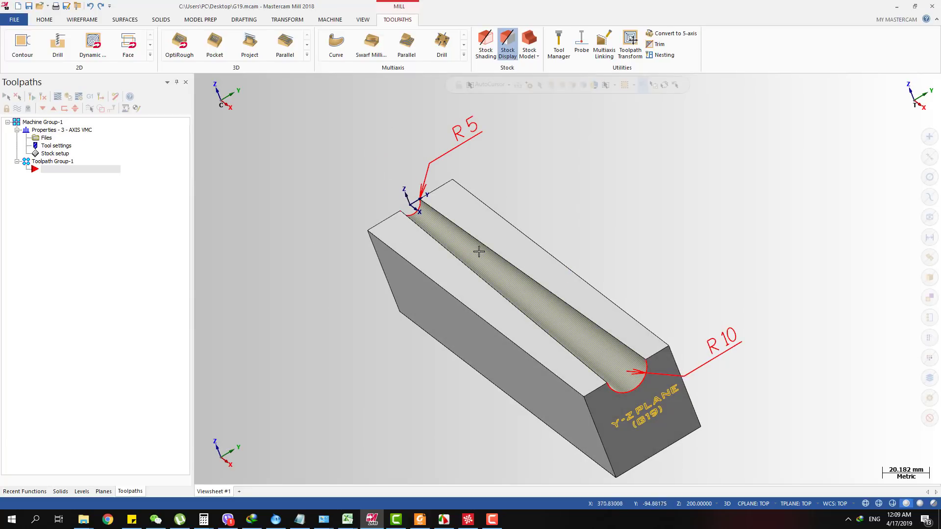
middle_click_drag(636, 371, 568, 317)
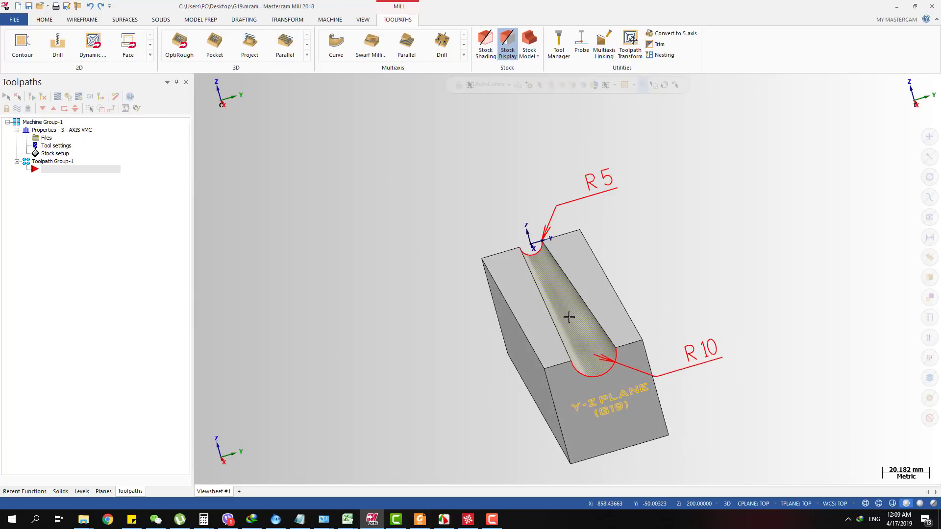
key("alt")
scroll(547, 253, "up", 2)
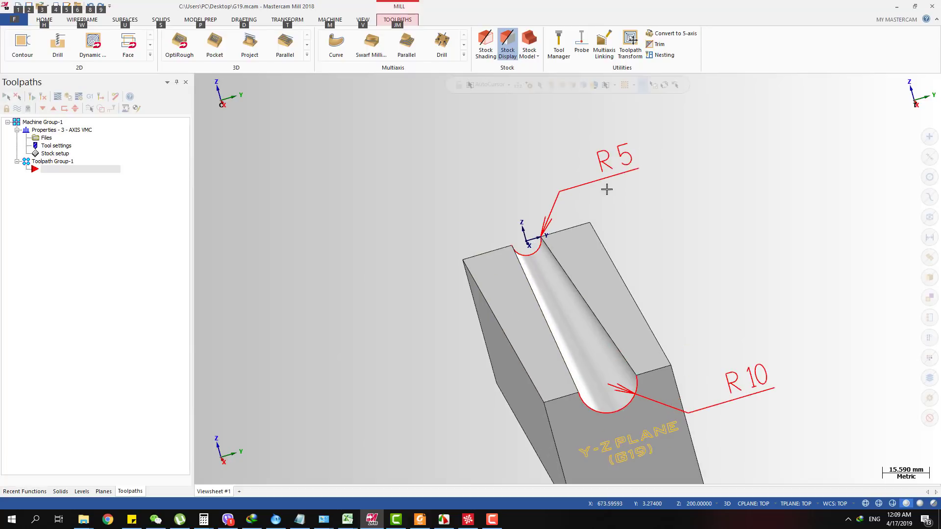
scroll(479, 237, "down", 2)
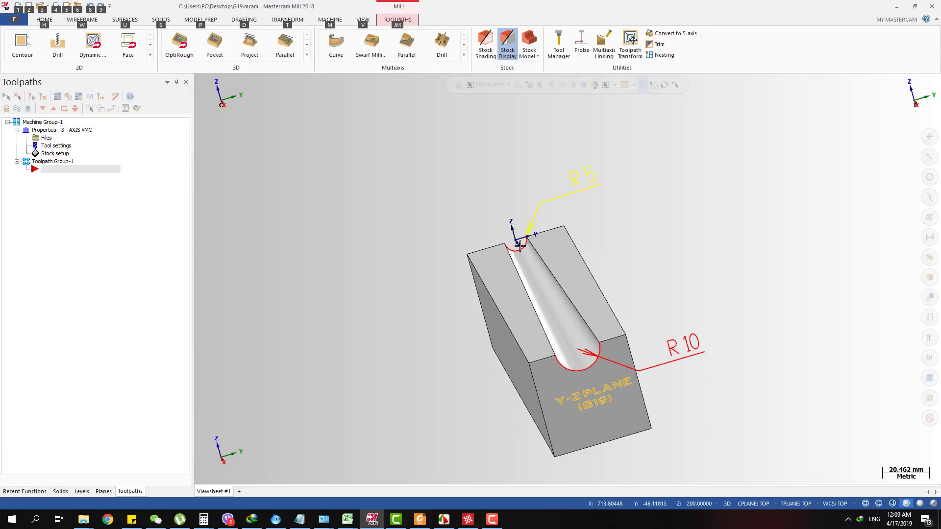
middle_click_drag(637, 374, 779, 361)
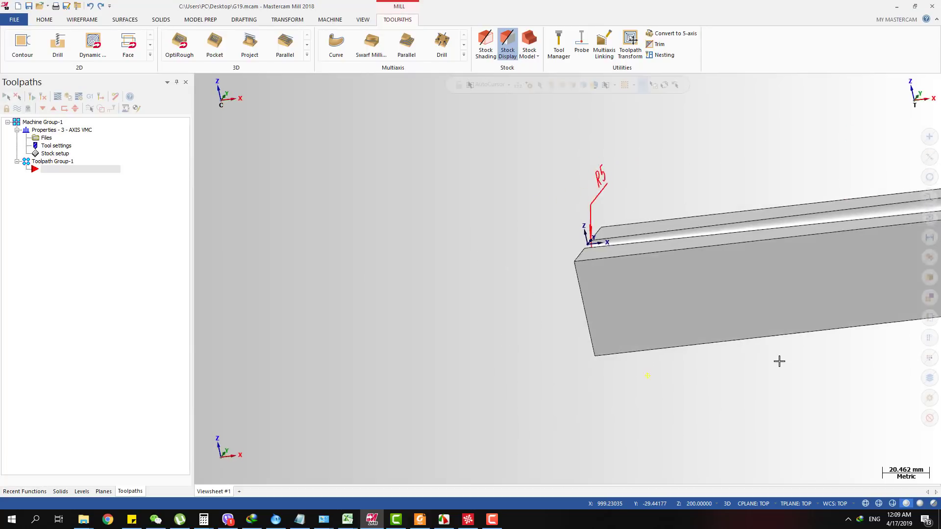
scroll(413, 337, "down", 3)
scroll(741, 308, "up", 4)
scroll(655, 223, "down", 3)
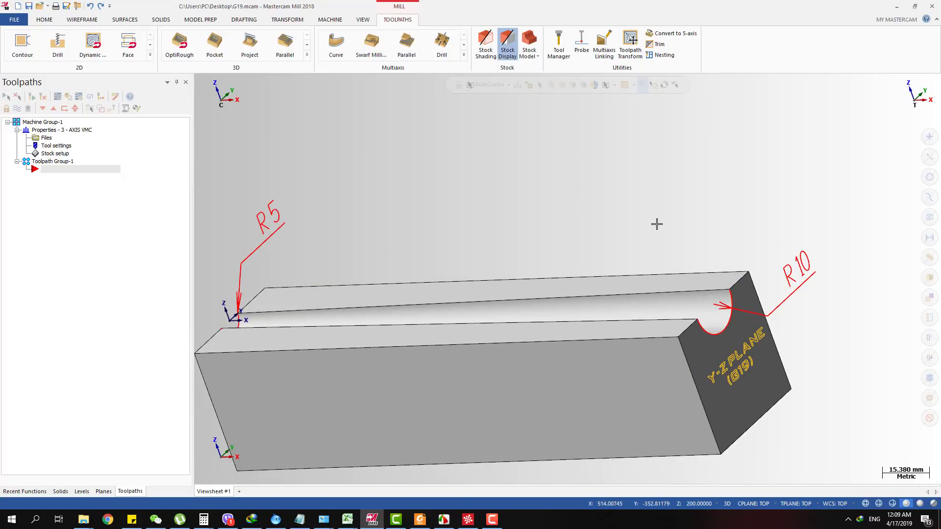
- Inspect the tapered groove in the Top and Right side views, comparing its small and large end arcs
key("alt+1")
scroll(706, 247, "up", 5)
scroll(779, 301, "down", 8)
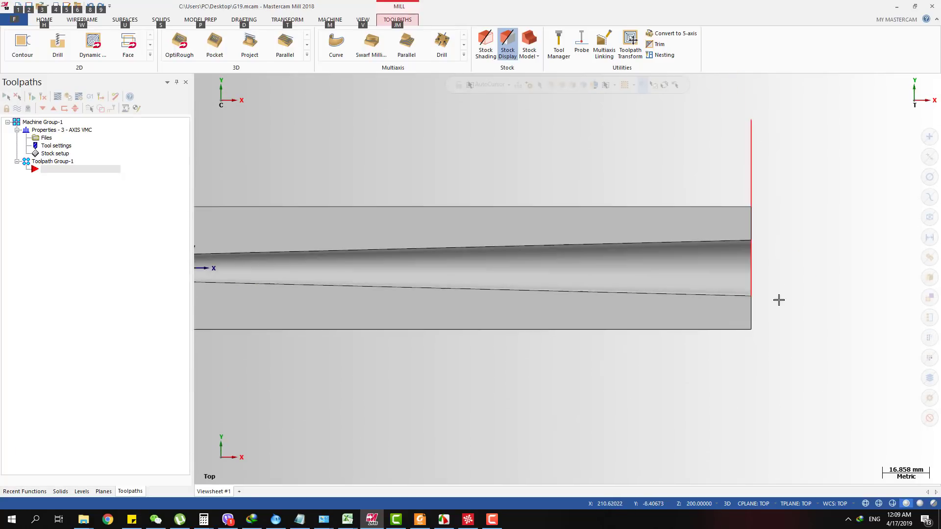
key("alt")
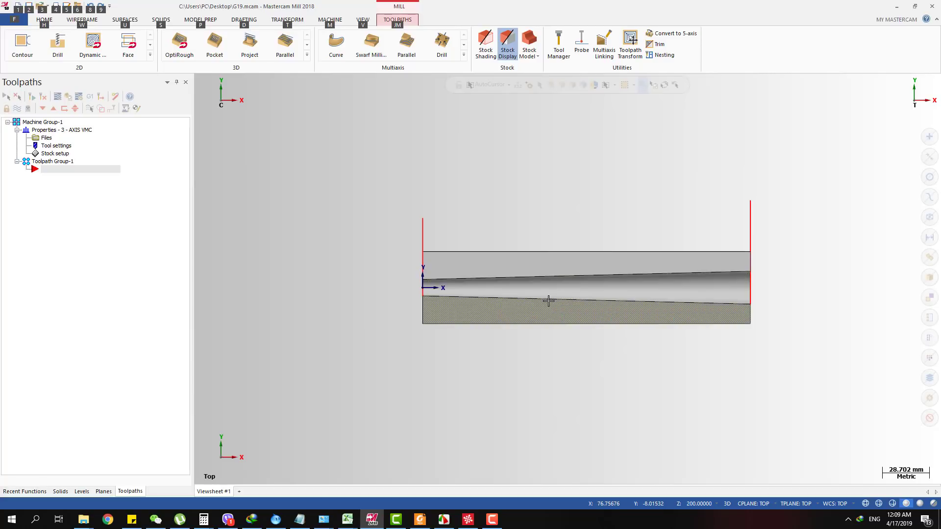
key("alt+5")
scroll(515, 289, "up", 5)
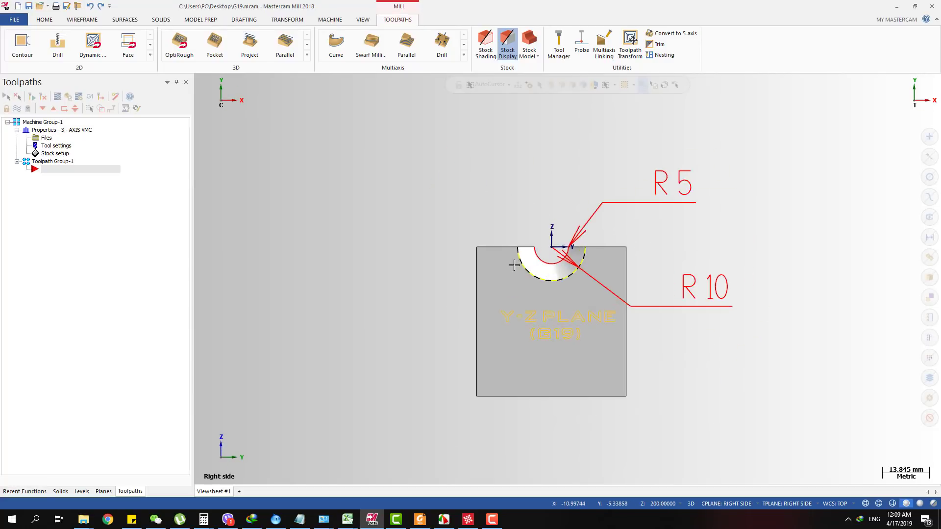
middle_click_drag(588, 256, 569, 284)
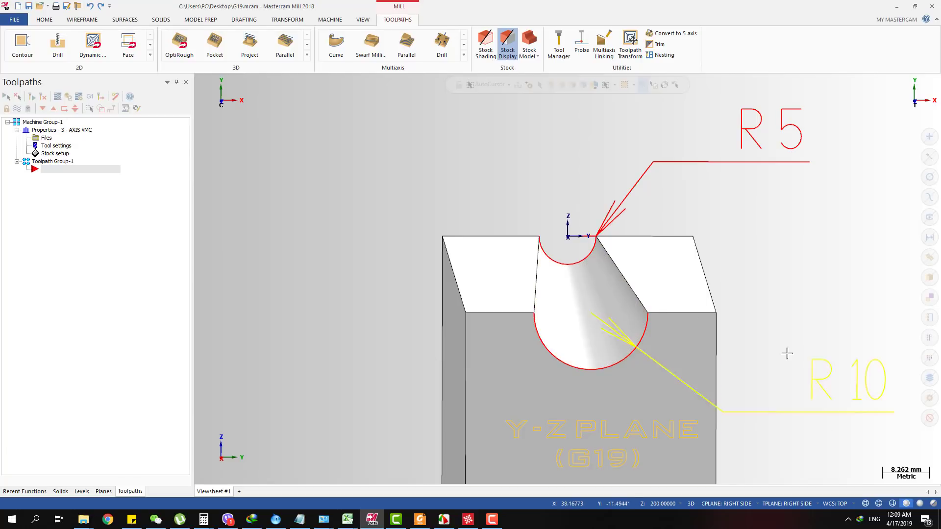
scroll(466, 304, "down", 4)
key("alt+5")
middle_click_drag(497, 274, 624, 292)
key("alt+1")
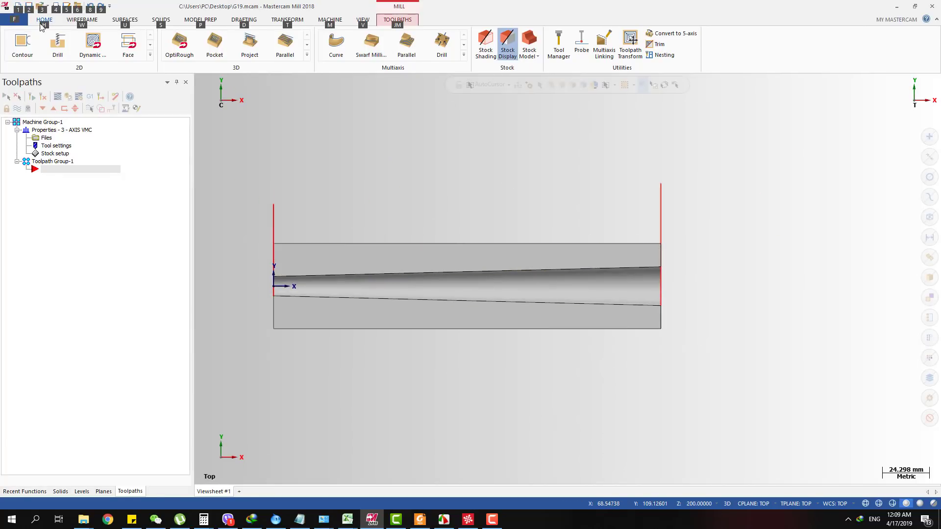
- Preview flowline curves on the tapered groove surface with a 5 mm distance in the V direction
key("w")
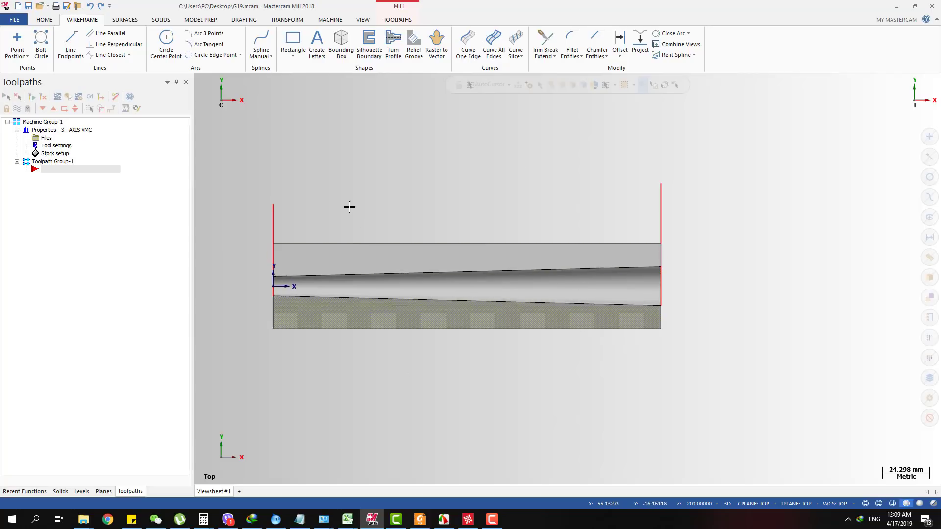
left_click(516, 53)
left_click(549, 88)
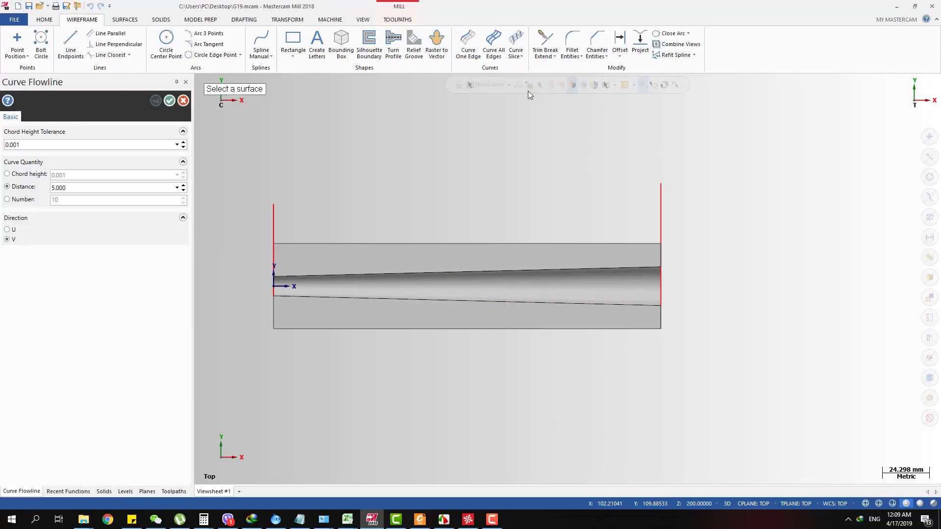
left_click(611, 292)
scroll(653, 326, "up", 1)
key("alt+7")
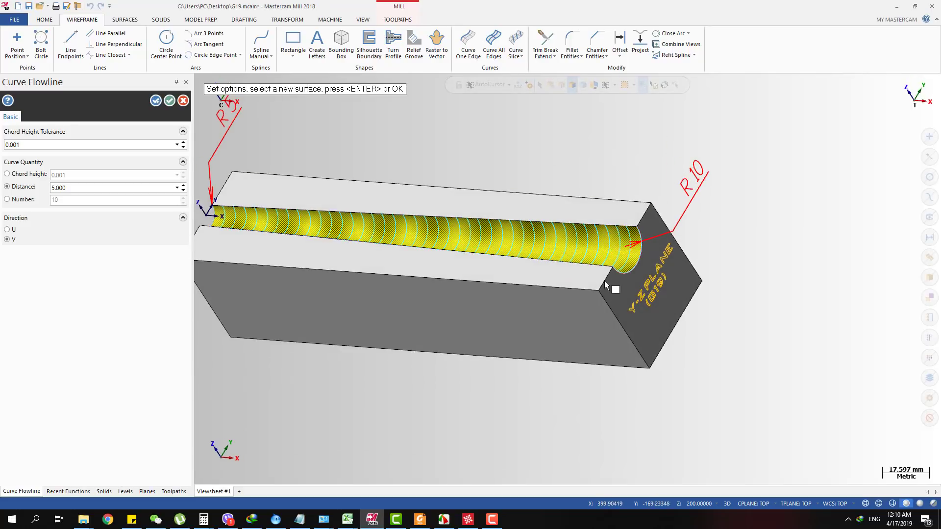
- Examine the flowline curve preview across the groove from the top and at an angle, then leave Curve Flowline
key("alt+1")
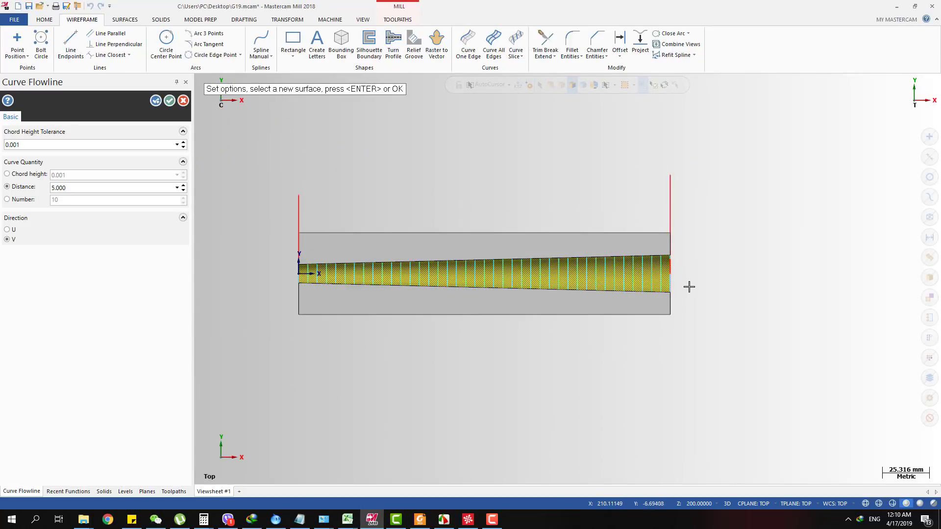
scroll(680, 292, "up", 1)
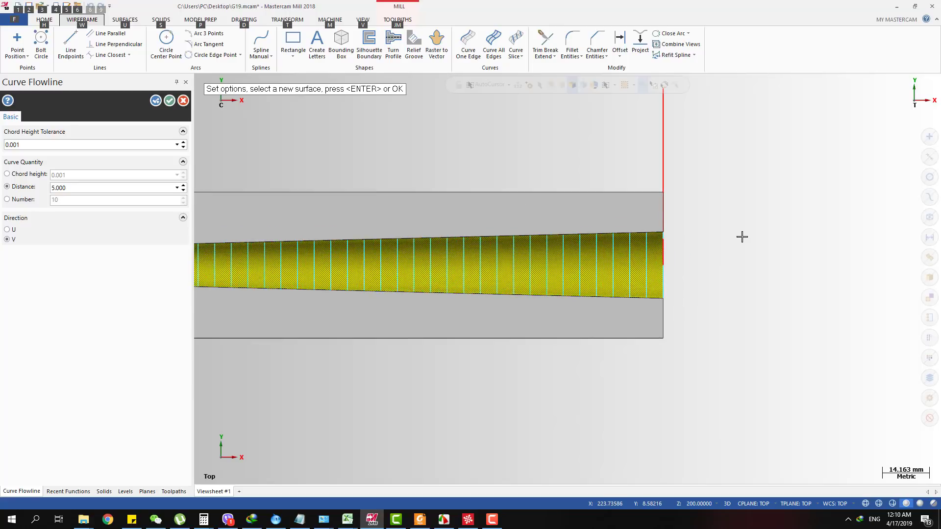
scroll(742, 235, "down", 2)
scroll(757, 240, "up", 1)
key("alt+7")
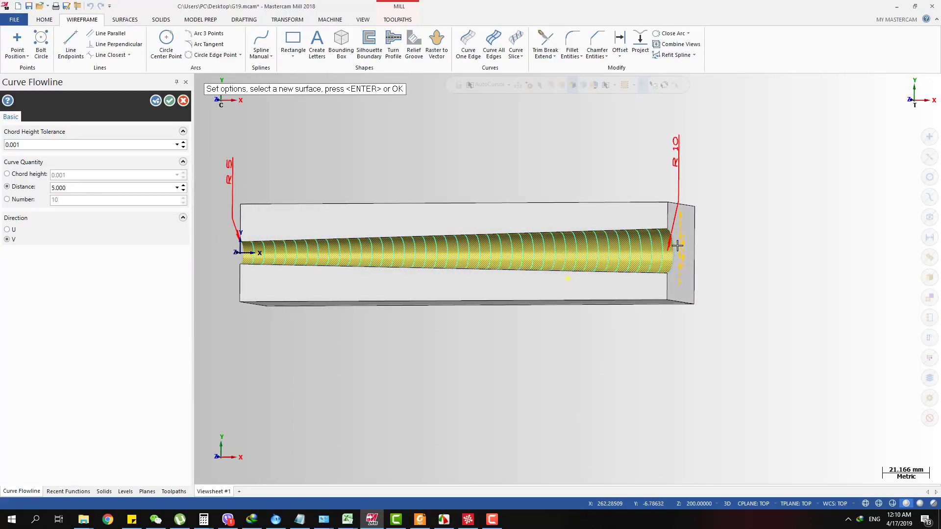
key("alt+1")
key("alt")
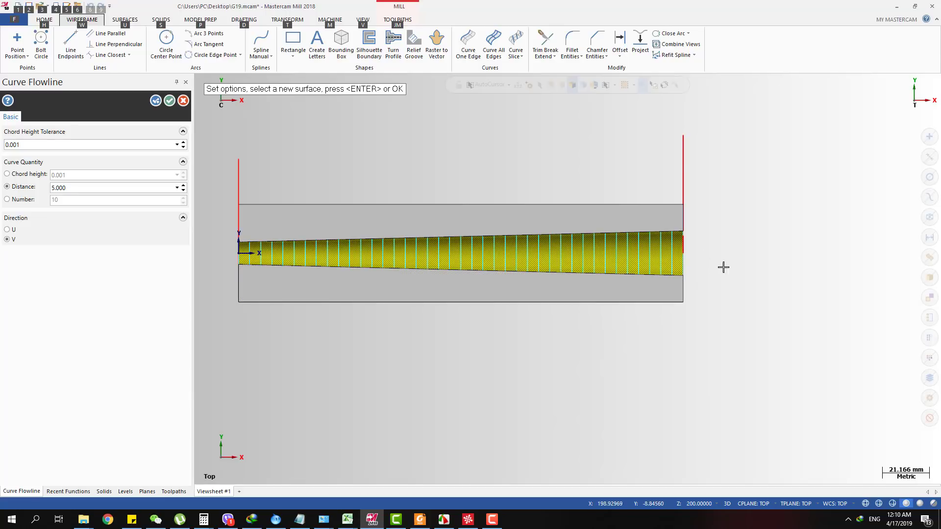
key("alt+7")
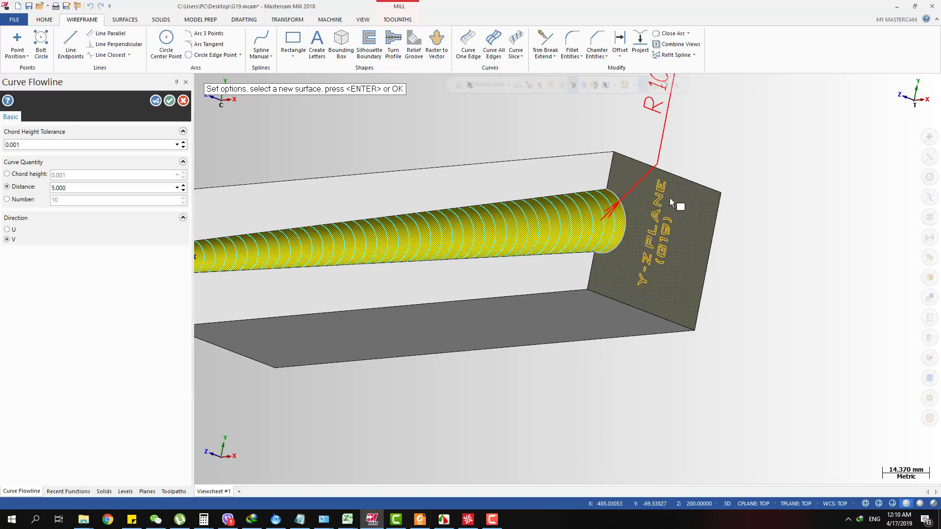
key("alt+1")
scroll(701, 297, "up", 1)
key("alt")
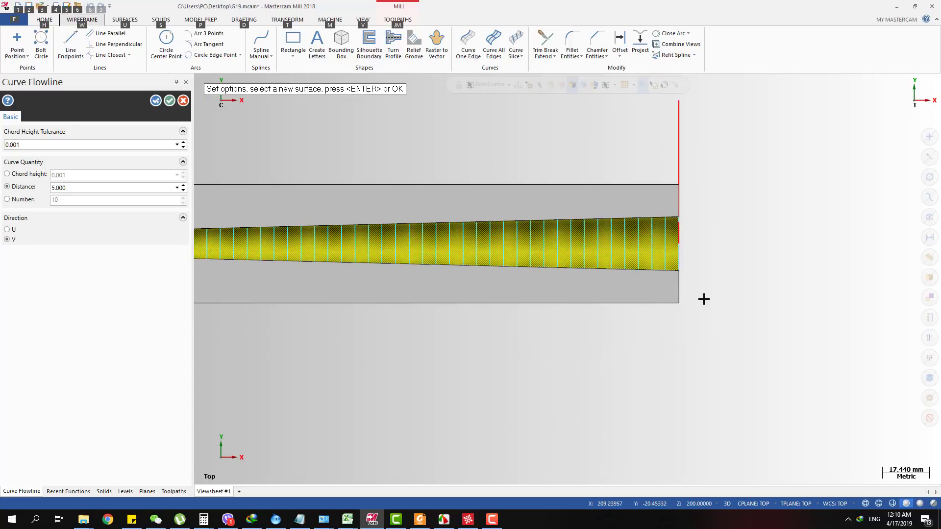
scroll(803, 358, "down", 1)
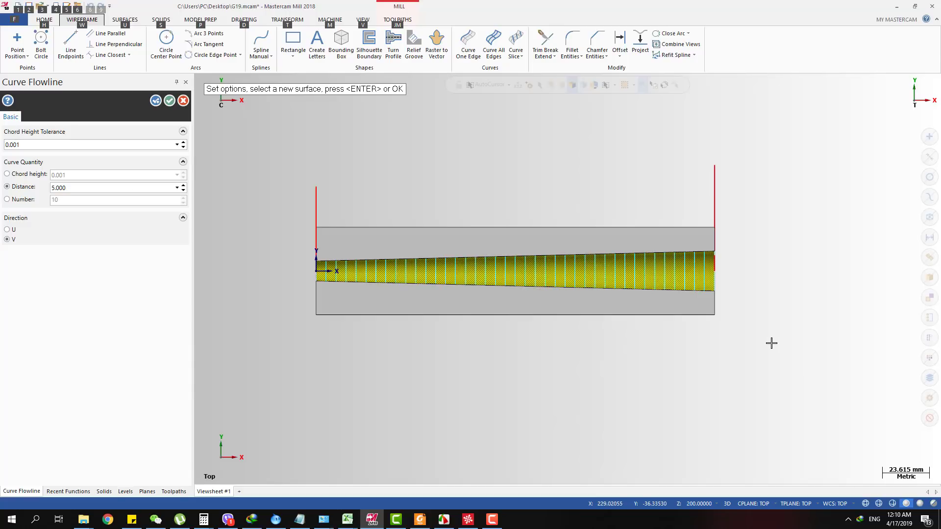
key("Return")
- Examine the groove's widening from the Top view and at an angle with the curve preview closed
key("alt+7")
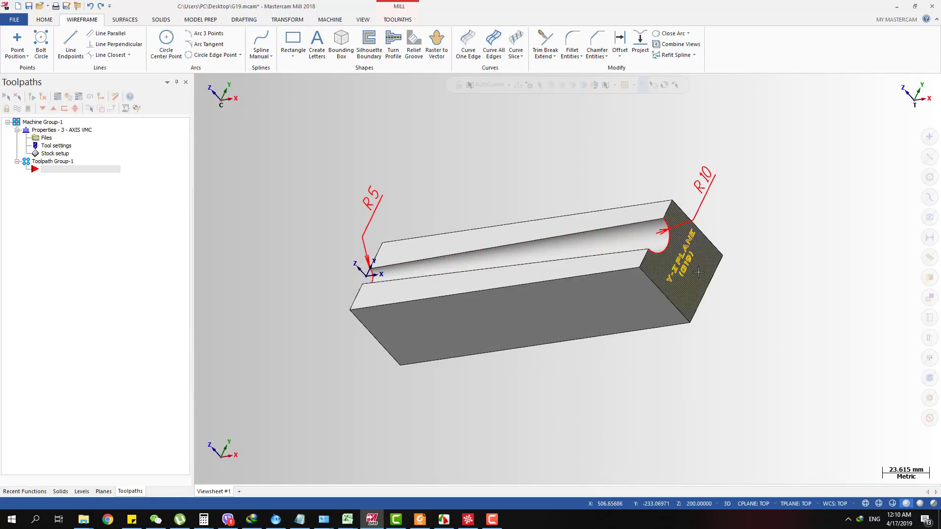
mouse_move(703, 272)
middle_mouse_down()
mouse_move(693, 230)
mouse_move(644, 266)
mouse_move(615, 395)
mouse_move(724, 321)
mouse_move(696, 334)
mouse_move(665, 326)
middle_mouse_up()
key("alt+1")
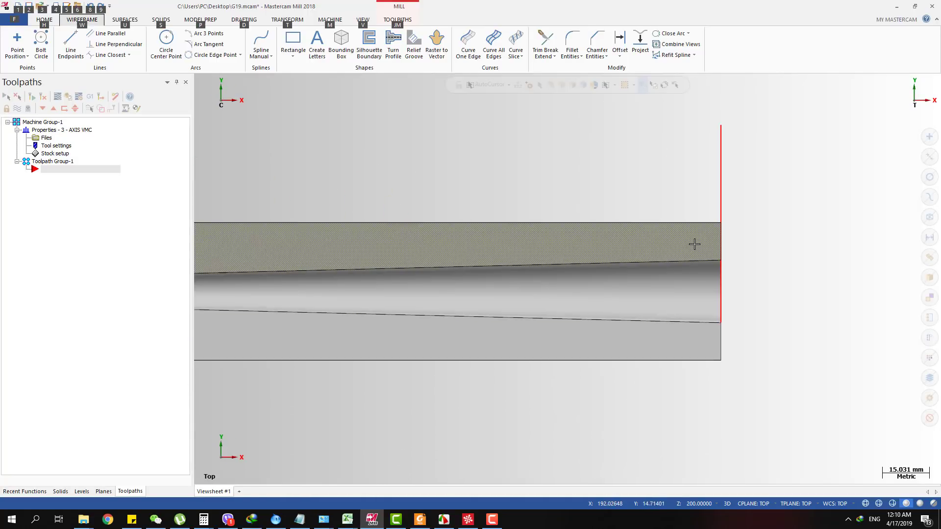
scroll(671, 344, "down", 2)
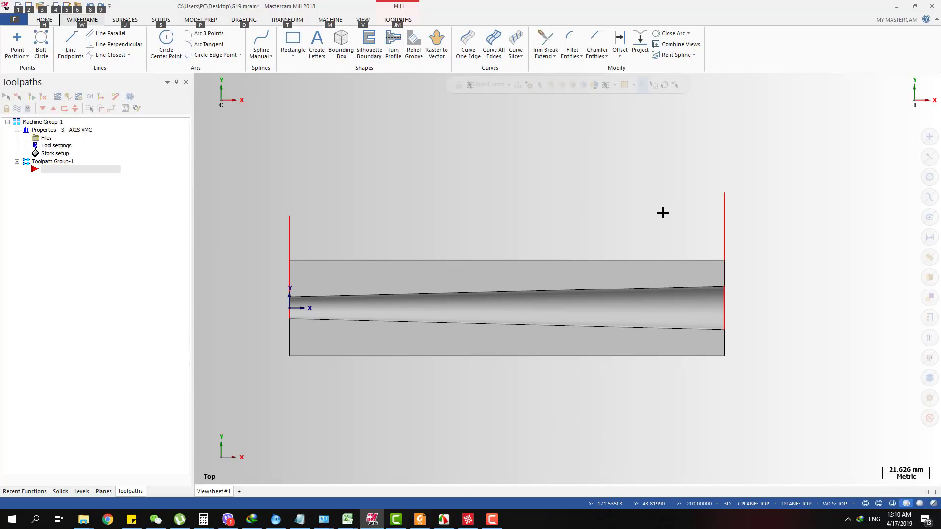
middle_click_drag(539, 179, 466, 246)
scroll(466, 245, "down", 2)
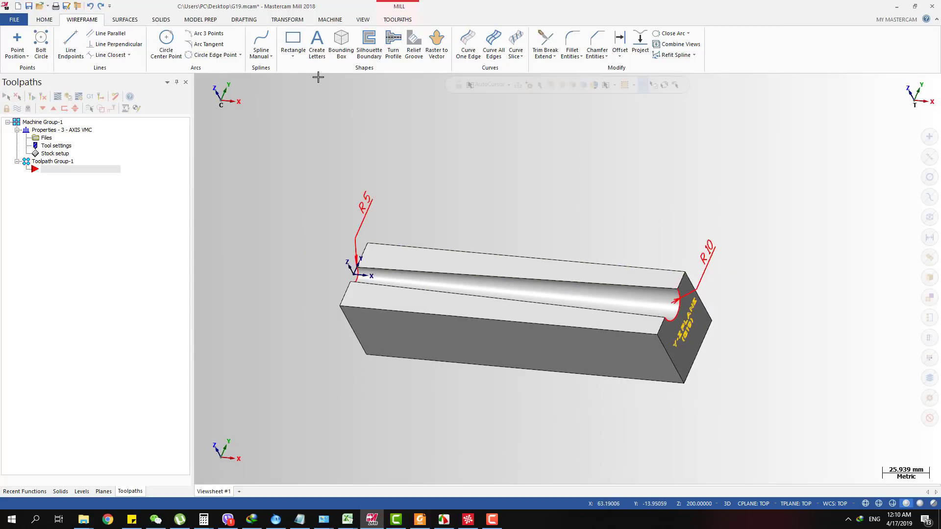
- Start a Surface Finish Parallel toolpath in Toolpath Group-1 with the tapered groove surface as the drive surface
left_click(398, 19)
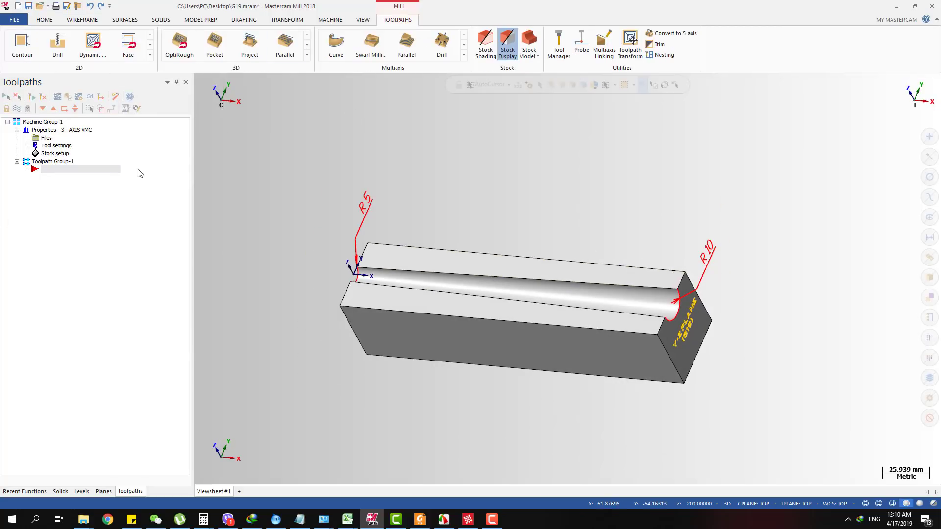
right_click(55, 161)
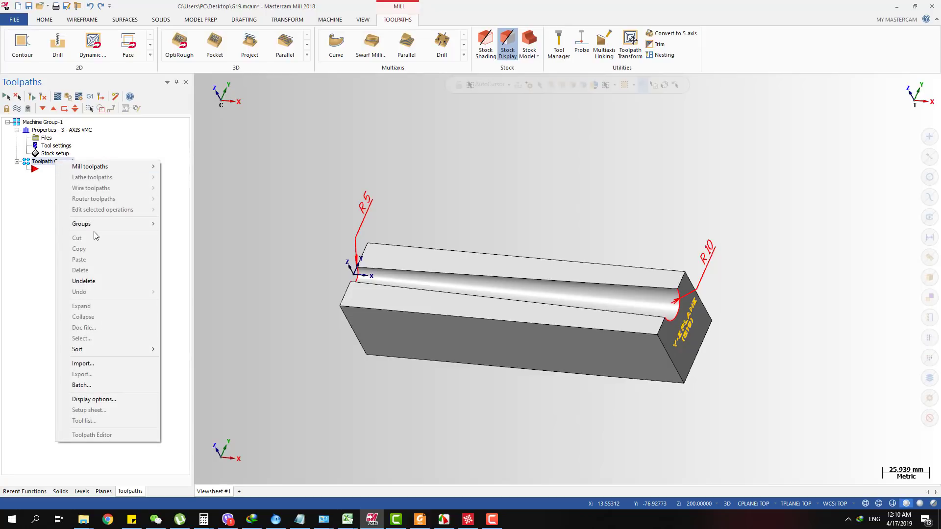
mouse_move(98, 167)
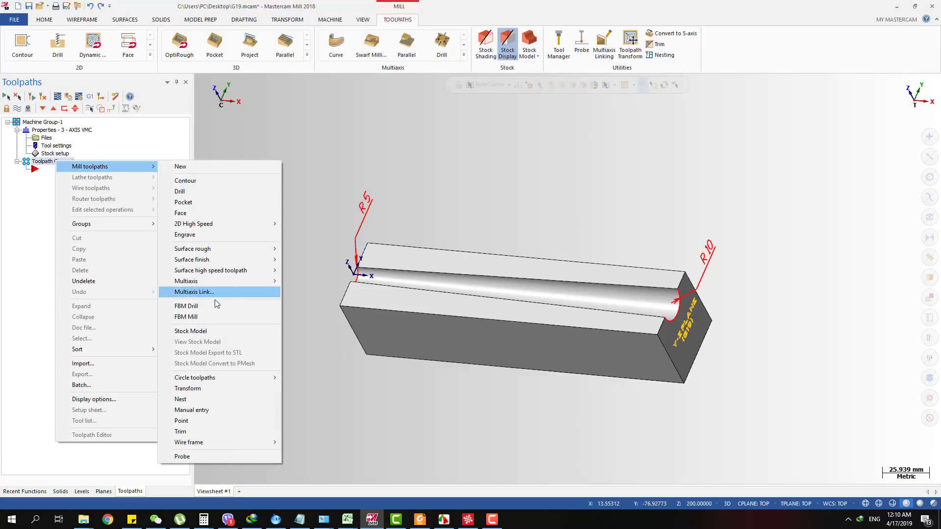
mouse_move(218, 261)
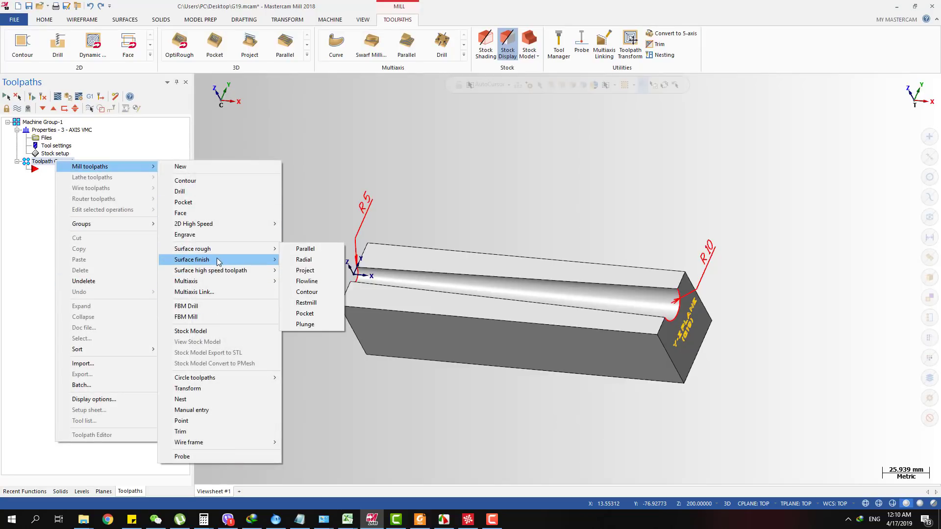
left_click(328, 260)
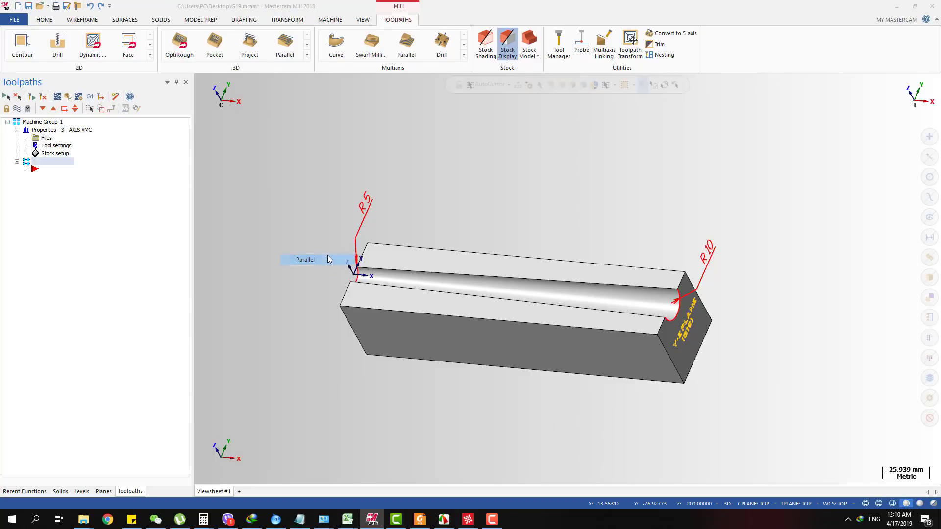
left_click(279, 255)
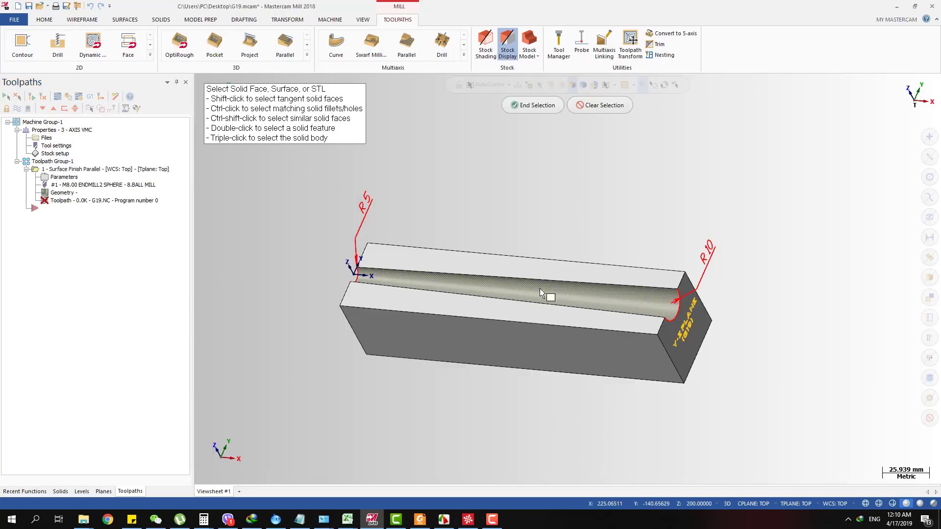
left_click(661, 308)
left_click(534, 106)
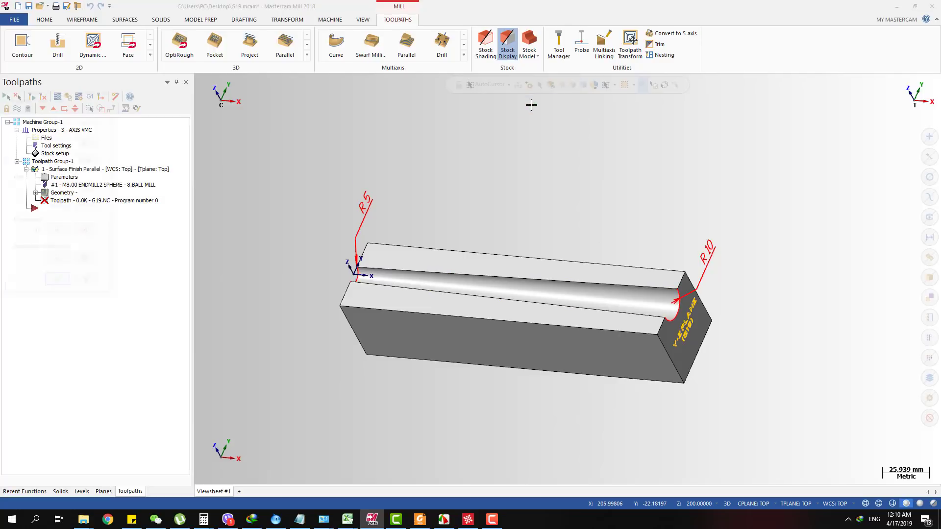
left_click(57, 282)
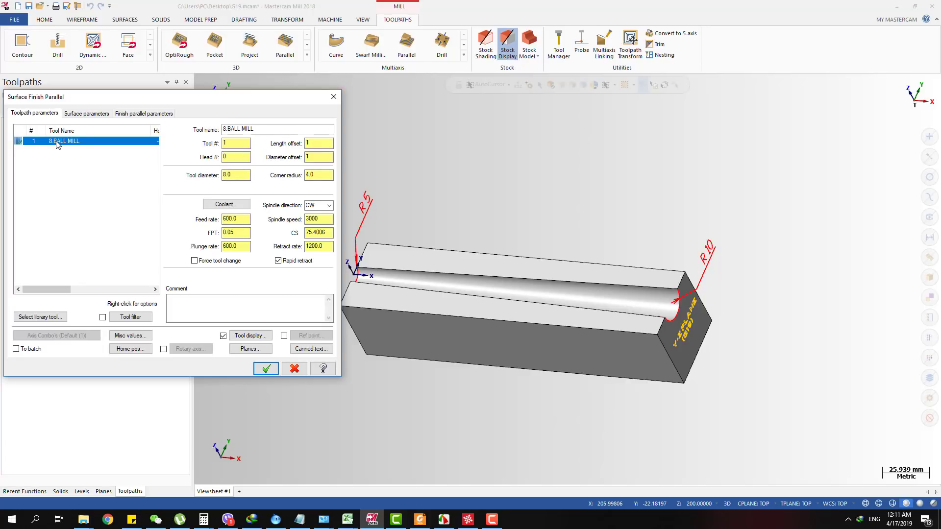
- Turn off the retract height, set the maximum stepover to 2, and generate the finish parallel toolpath
left_click(78, 116)
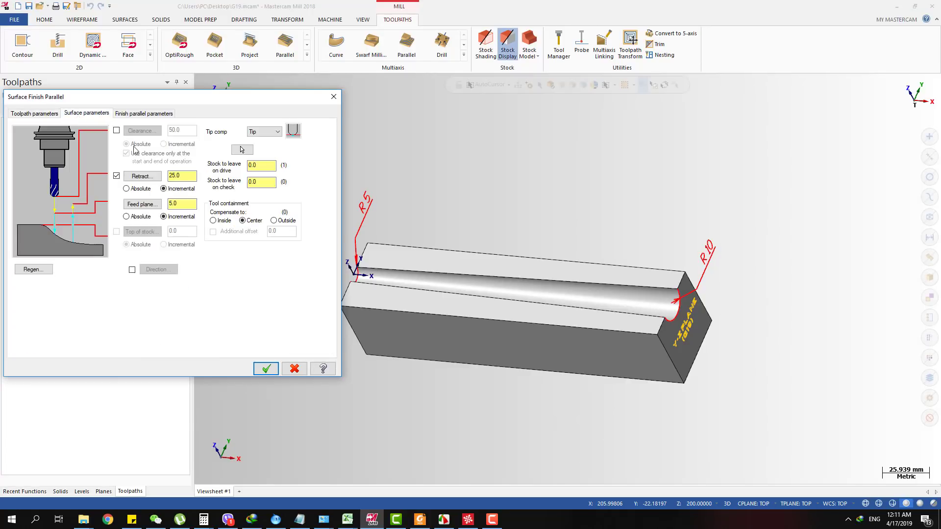
left_click(116, 175)
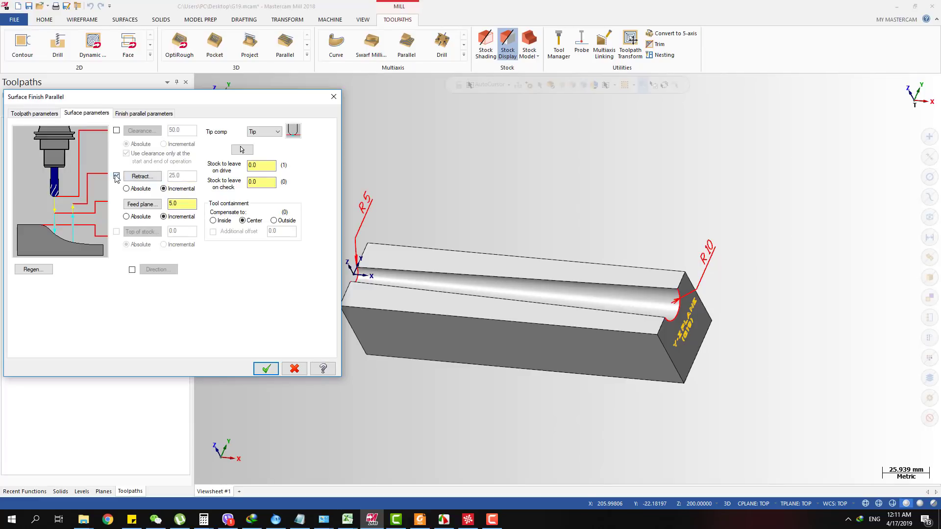
left_click(129, 110)
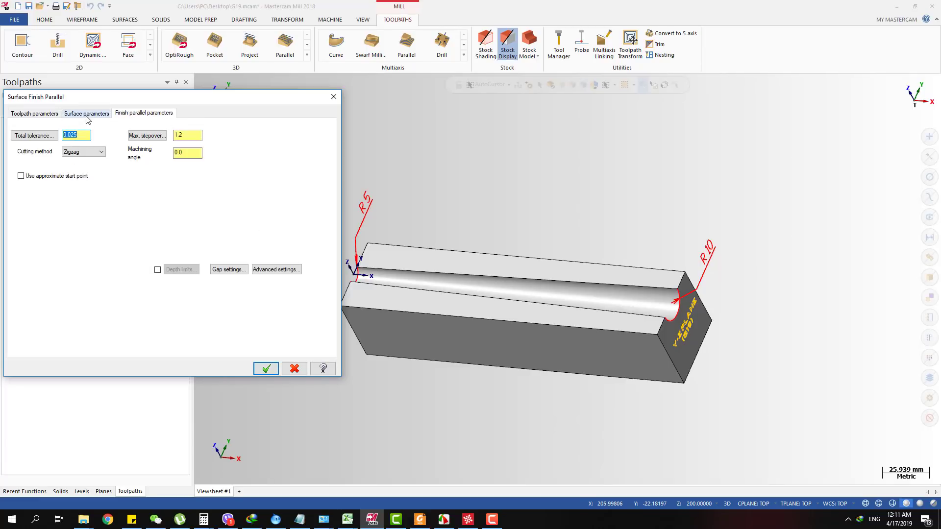
double_click(175, 135)
type("2")
key("Tab")
left_click(82, 135)
left_click(266, 368)
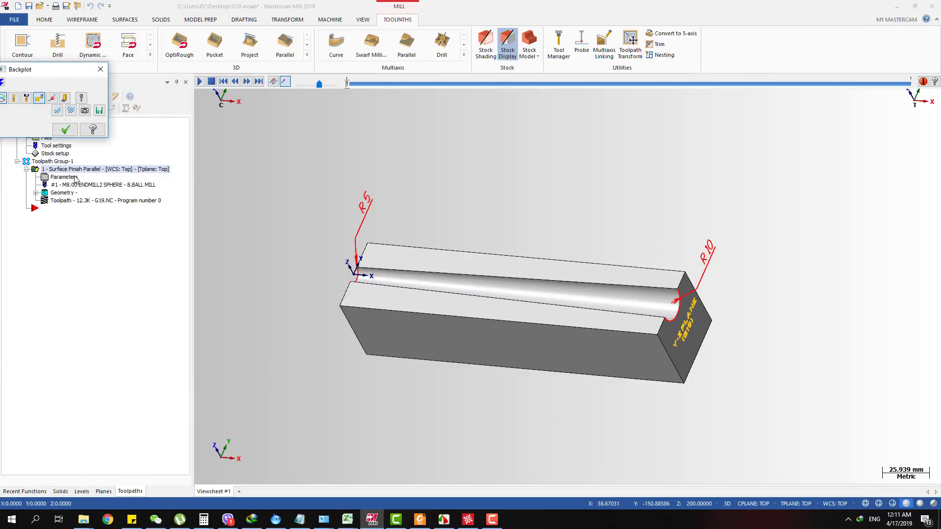
- Backplot the finish parallel toolpath to check the direction of its passes in the groove, and close the backplot
left_click(73, 203)
left_click(57, 96)
key("Escape")
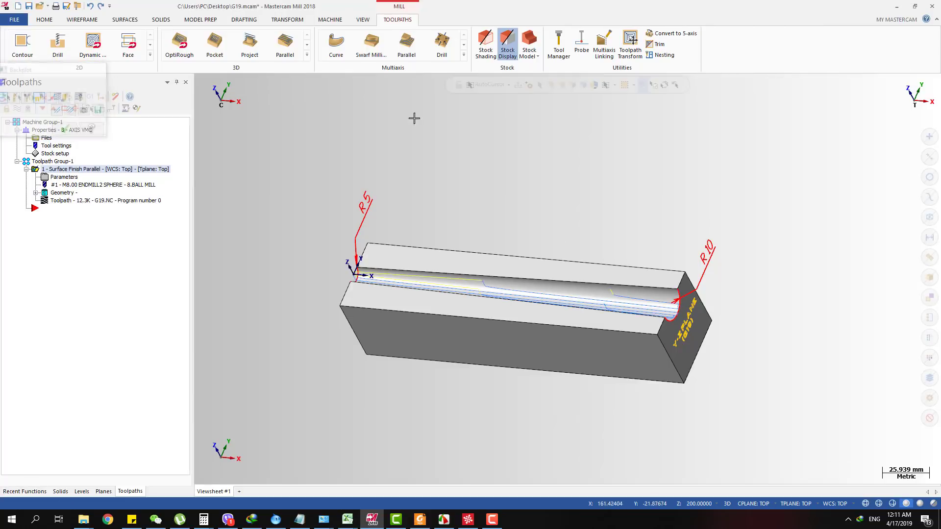
- Set the finish parallel operation's machining angle to 90 degrees
left_click(69, 179)
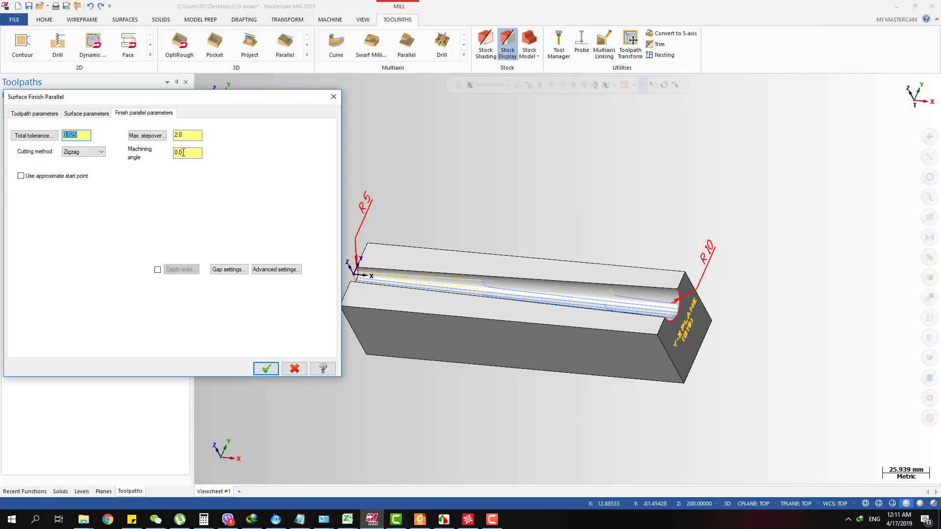
left_click_drag(183, 153, 175, 155)
type("90")
left_click(265, 368)
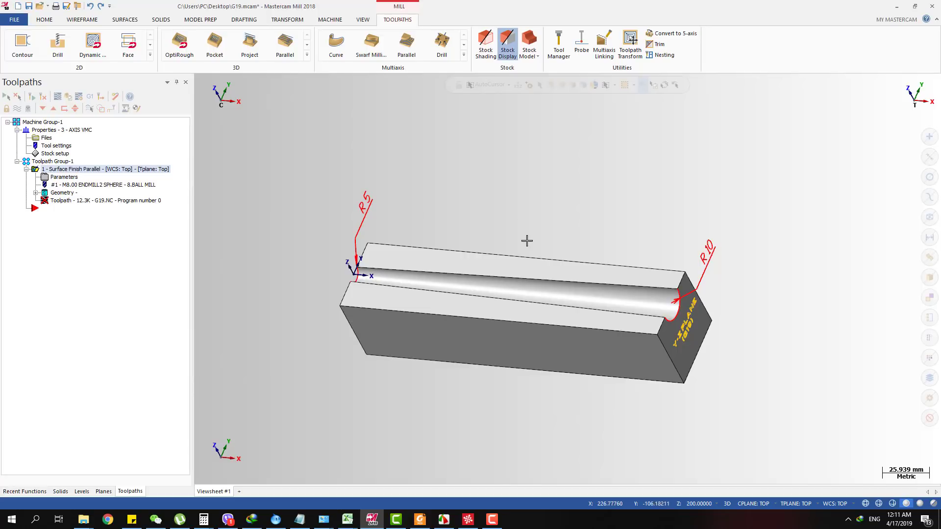
- Check the groove's orientation from the top and at an angle, and regenerate the Surface Finish Parallel operation
scroll(682, 340, "up", 3)
scroll(682, 339, "down", 3)
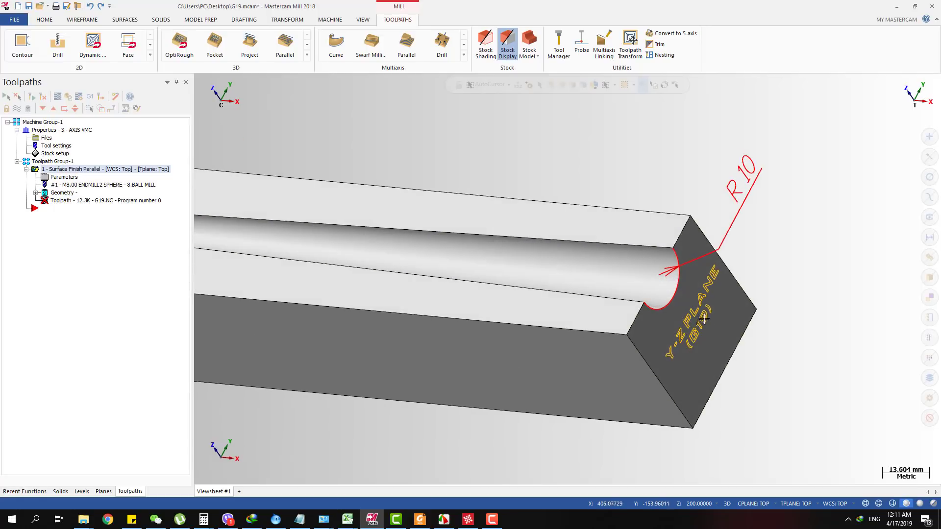
key("alt+1")
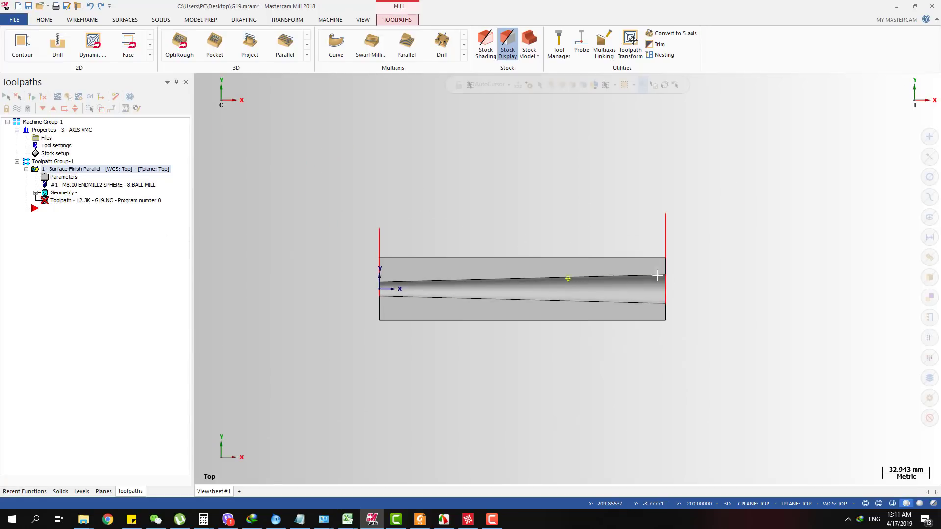
key("alt+7")
scroll(632, 274, "up", 3)
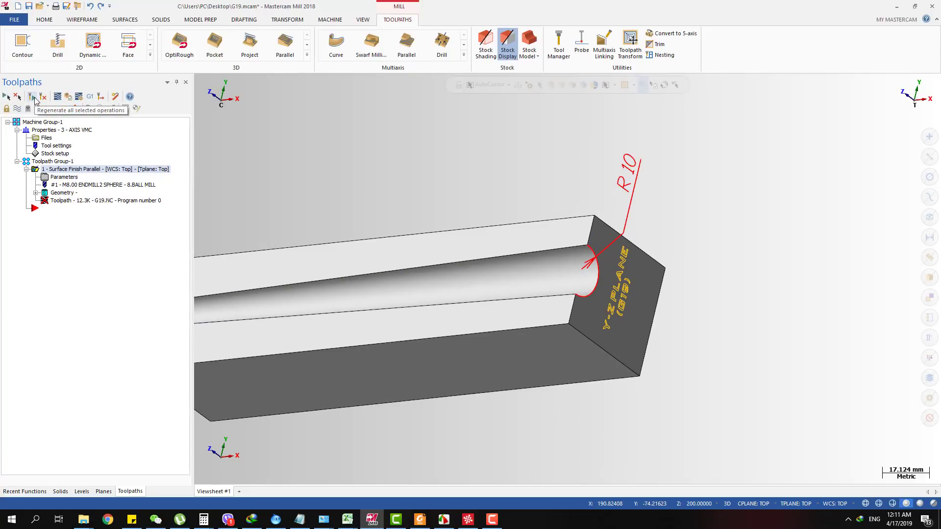
left_click(34, 100)
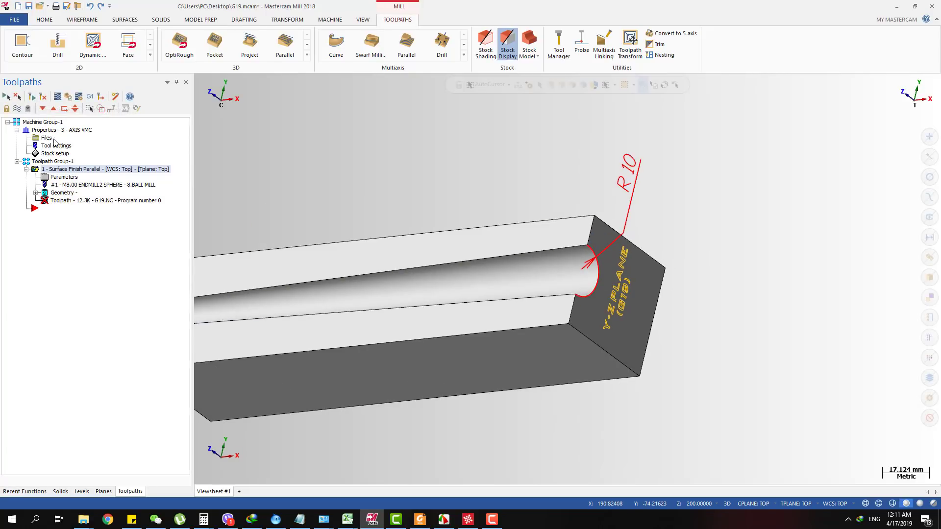
- Backplot the regenerated toolpath with the ball mill shown, advancing it partway along the groove from the R10 end
key("alt+t")
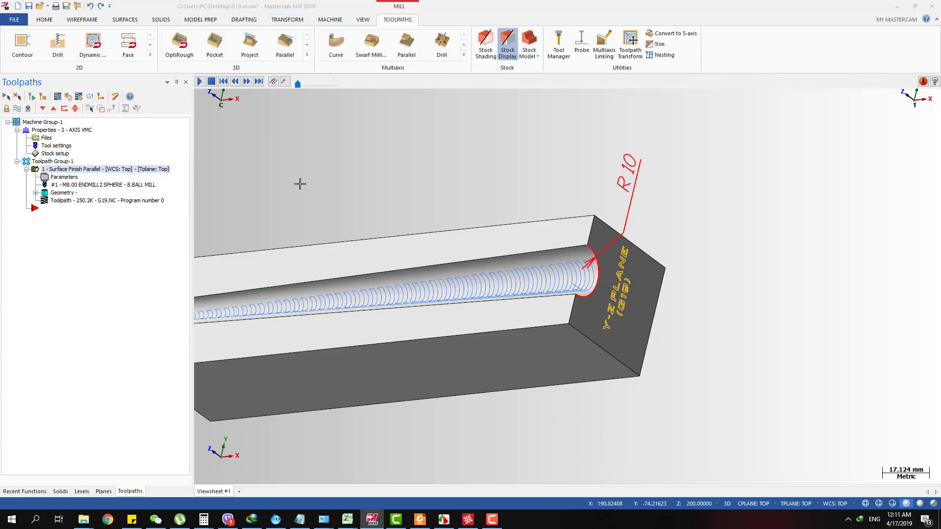
middle_click_drag(606, 277, 472, 230)
scroll(472, 230, "up", 3)
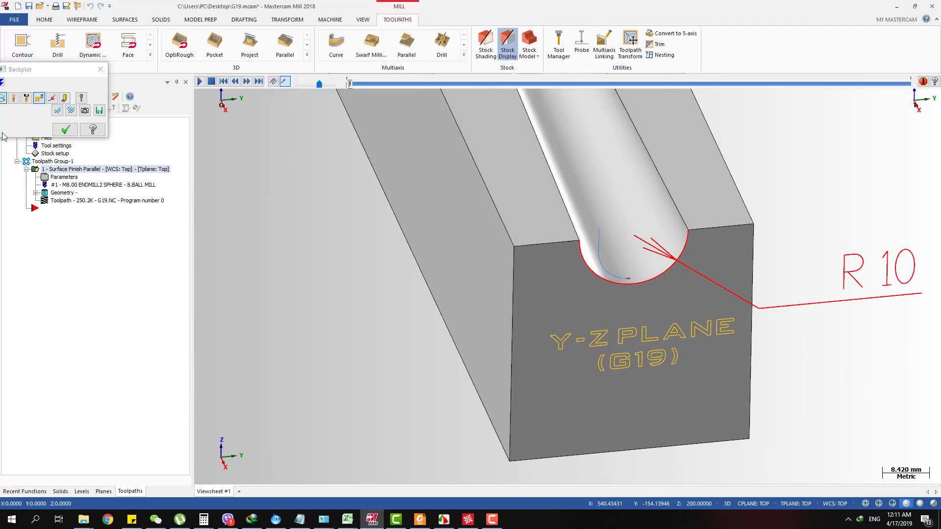
key("t")
scroll(631, 221, "down", 1)
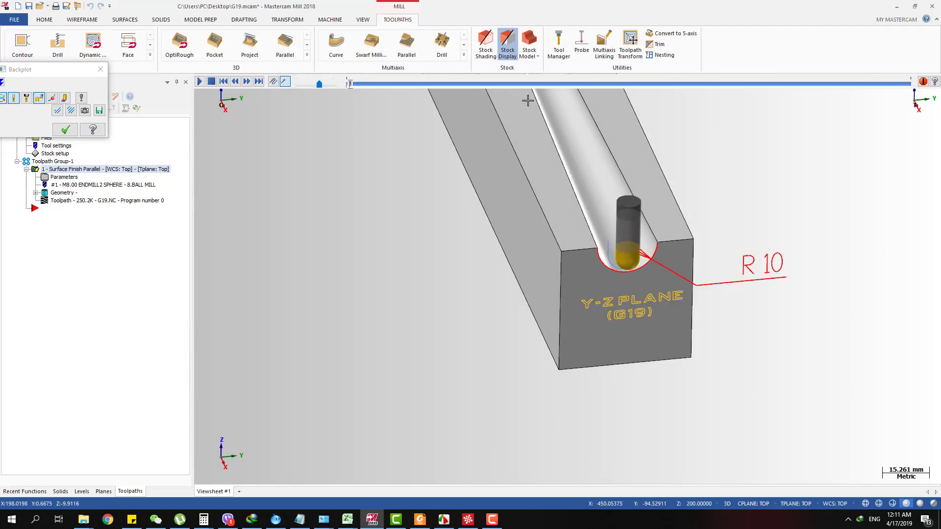
scroll(551, 119, "down", 1)
mouse_move(350, 86)
left_mouse_down()
mouse_move(423, 85)
mouse_move(457, 101)
mouse_move(471, 93)
left_mouse_up()
scroll(564, 221, "down", 1)
middle_click_drag(563, 221, 663, 359)
key("alt+1")
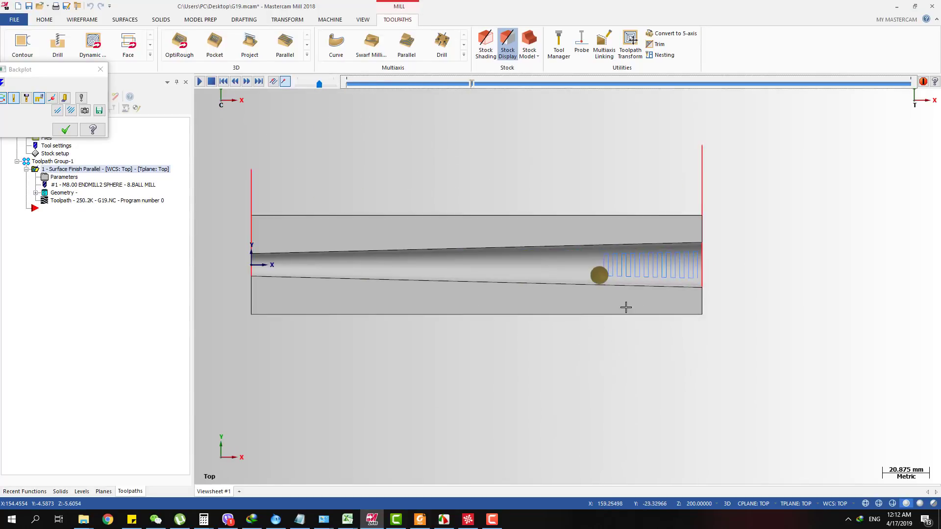
- Advance the backplot farther along the groove, examine the crosswise passes near the R10 end, and close the backplot
scroll(637, 290, "up", 1)
left_click_drag(471, 85, 730, 93)
middle_click_drag(670, 258, 631, 241)
scroll(693, 252, "up", 3)
scroll(765, 264, "up", 2)
scroll(657, 267, "up", 2)
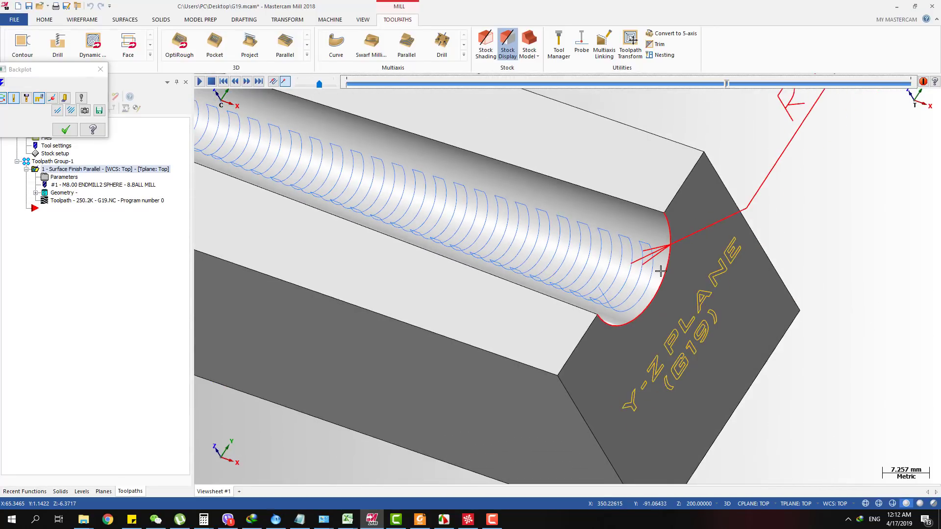
middle_click_drag(636, 294, 607, 274)
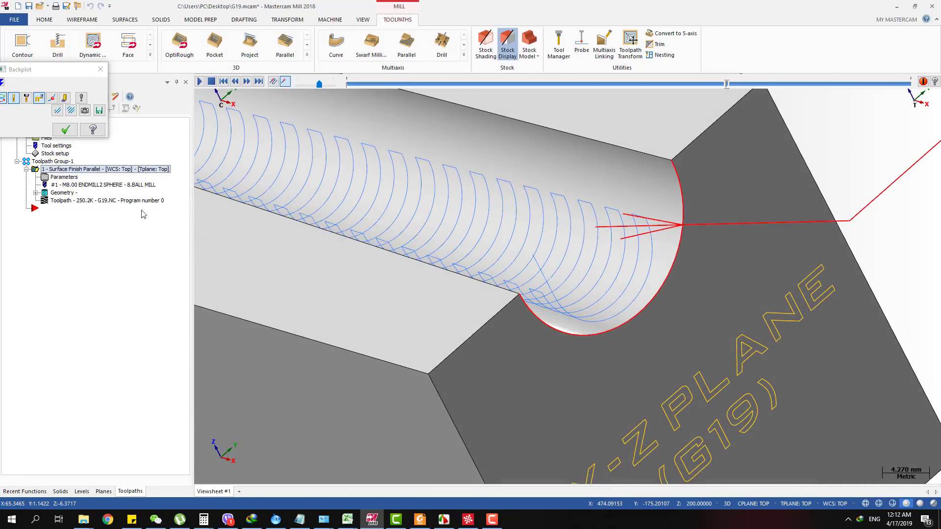
left_click(65, 130)
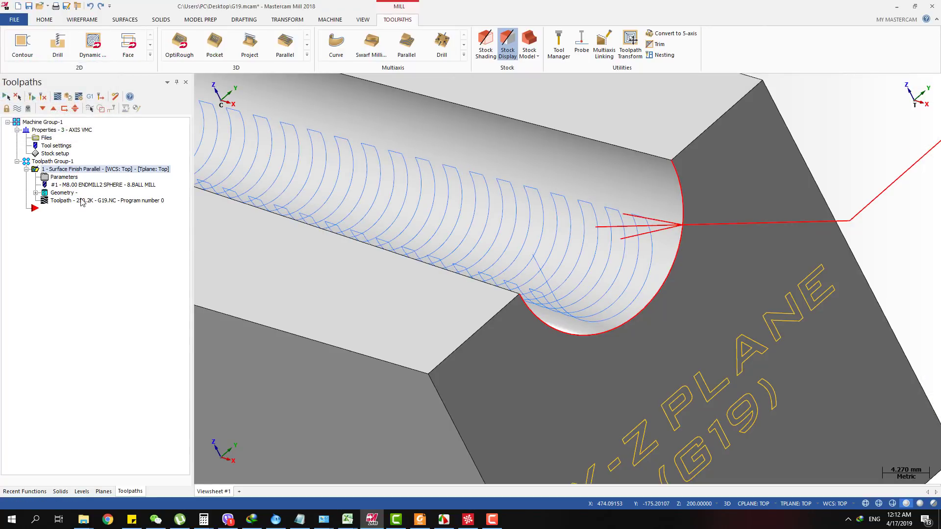
- Backplot the first pass at the R10 end again, hide the tool, and examine the pass close up in the Y-Z plane
key("alt+t")
middle_click_drag(582, 275, 406, 276)
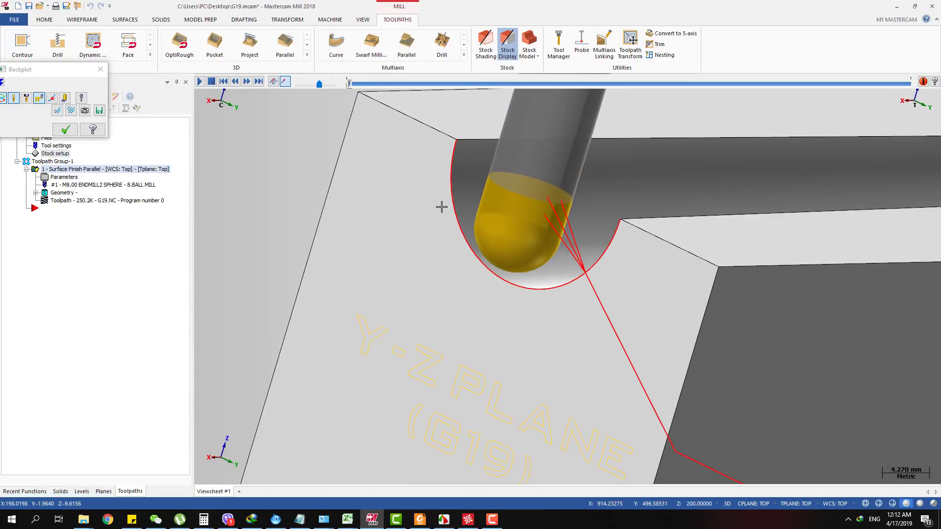
key("Escape")
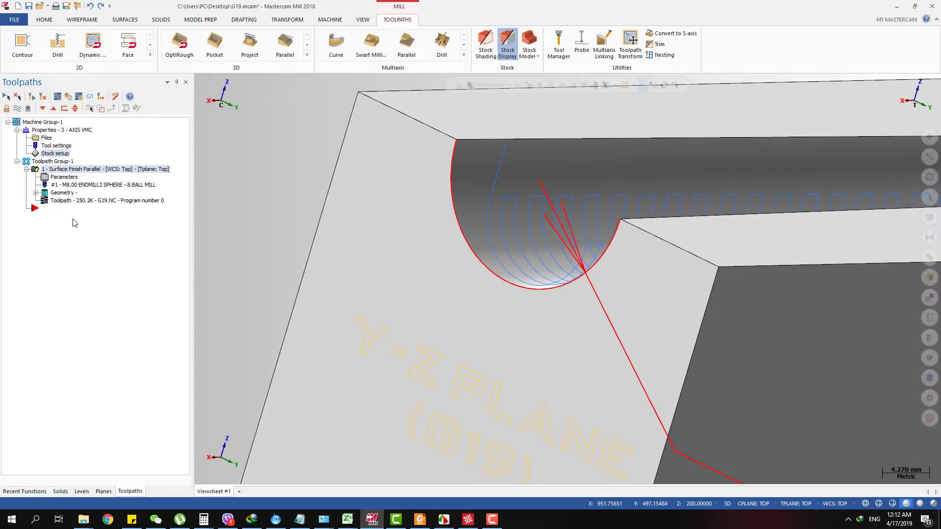
key("alt+t")
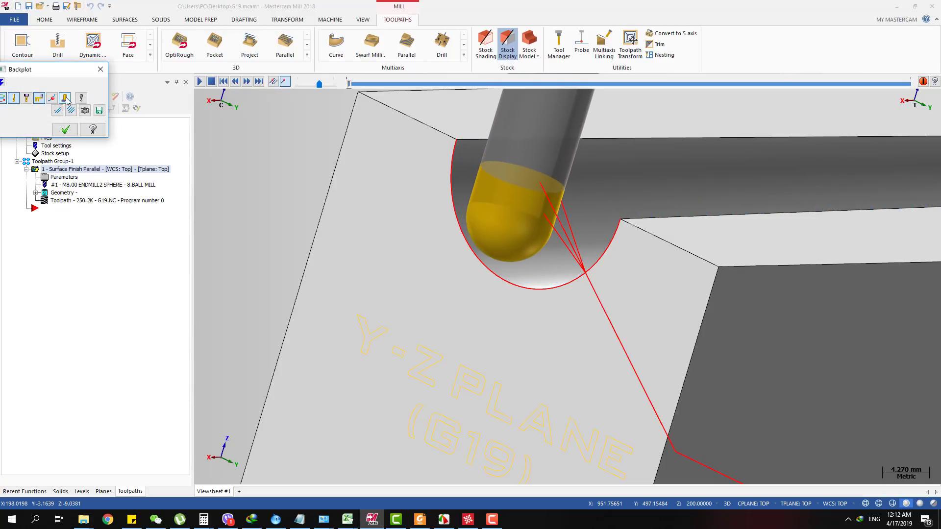
left_click(16, 99)
scroll(504, 265, "up", 3)
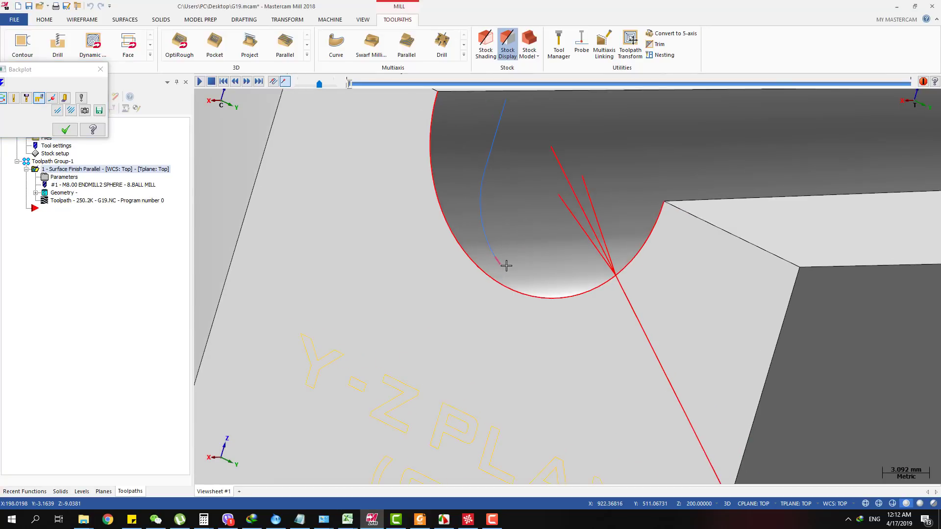
middle_click_drag(613, 266, 595, 283)
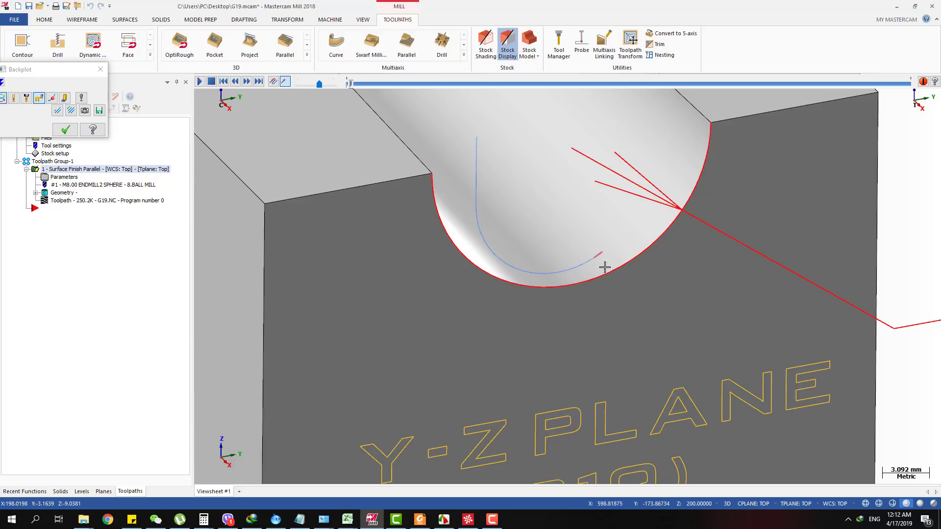
- Examine the backplotted passes at the groove's R10 end from several angles while advancing into the third pass, and close the backplot
scroll(609, 311, "down", 3)
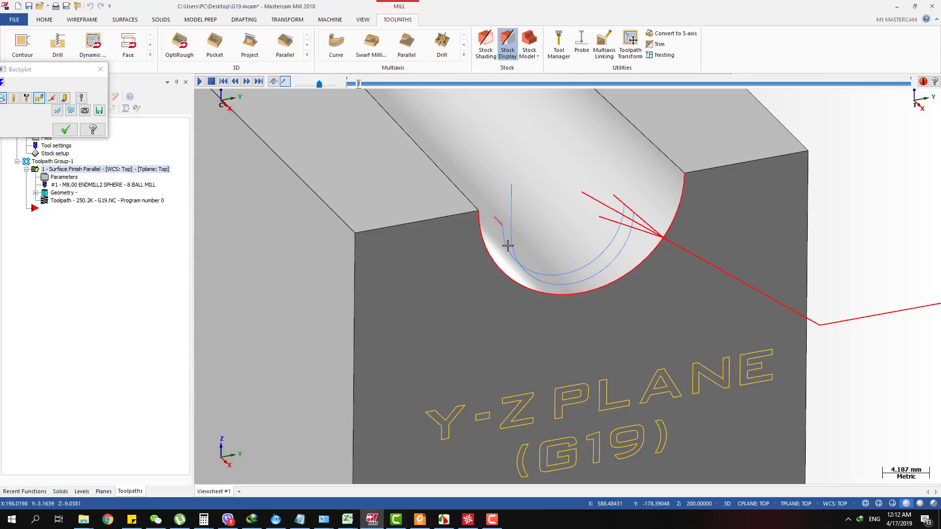
middle_click_drag(502, 238, 446, 266)
scroll(470, 281, "up", 2)
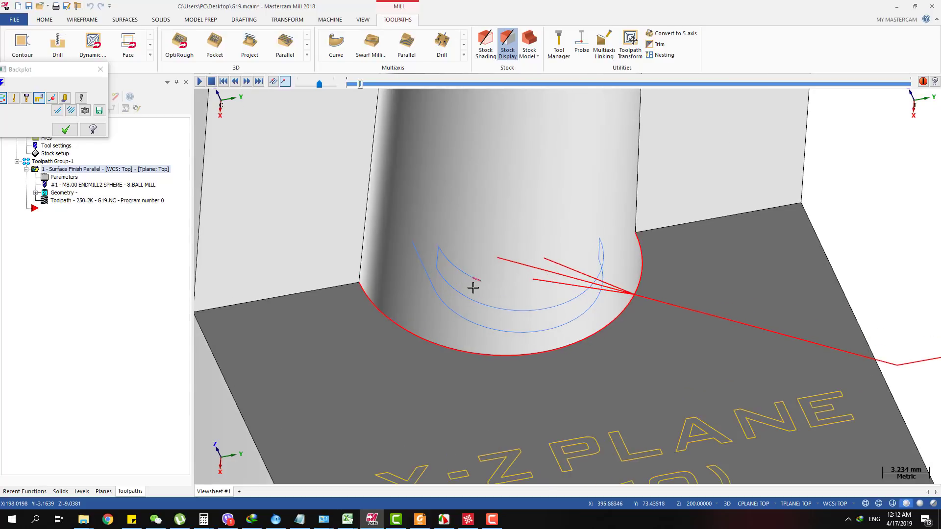
middle_click_drag(492, 291, 495, 291)
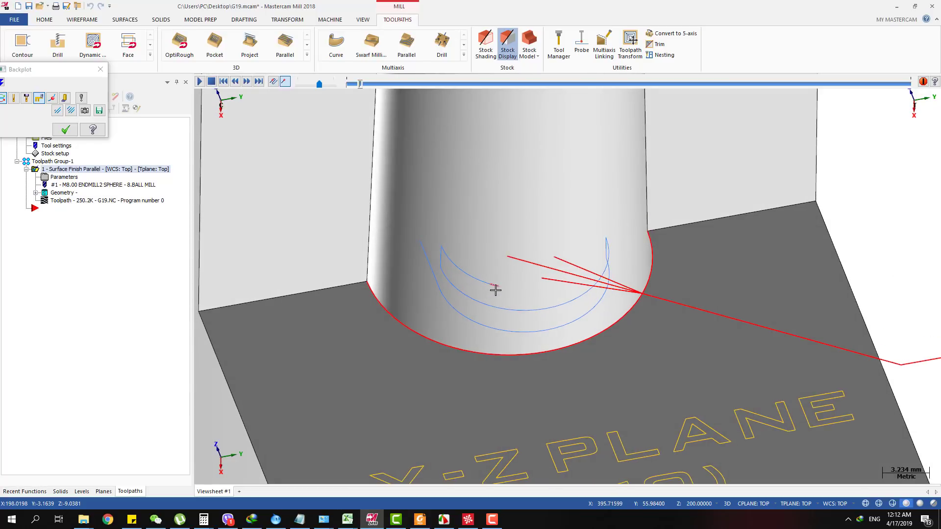
key("Escape")
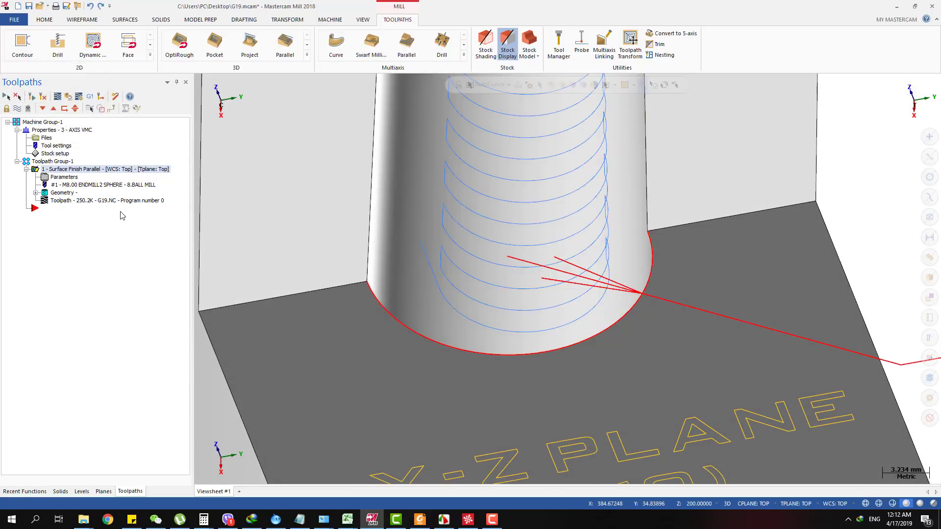
- Check the total tolerance in the Surface Finish Parallel operation's finish parallel parameters
left_click(64, 179)
left_click(73, 135)
key("Escape")
left_click(60, 181)
left_click(75, 135)
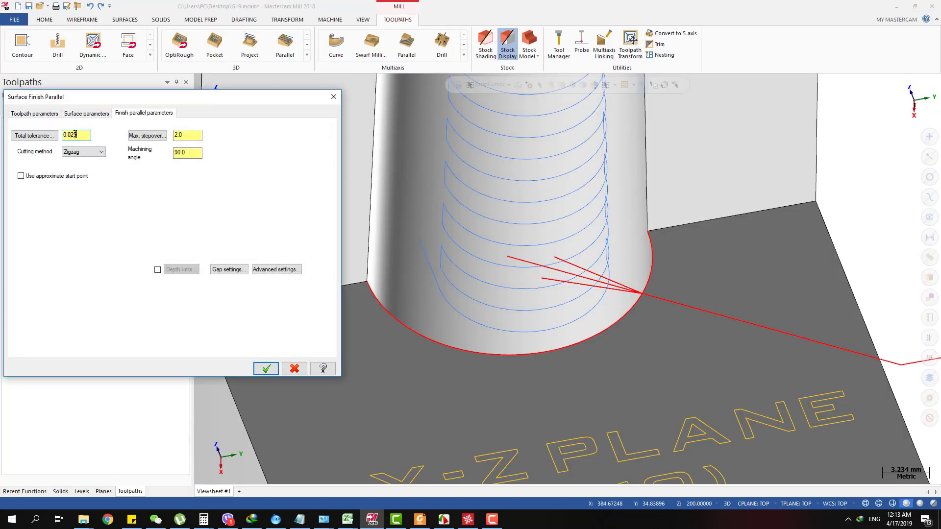
key("Return")
- Backplot the first crosswise pass at the groove's R10 end, examine it close up, and close the backplot
middle_click_drag(536, 301, 601, 281)
left_click(63, 193)
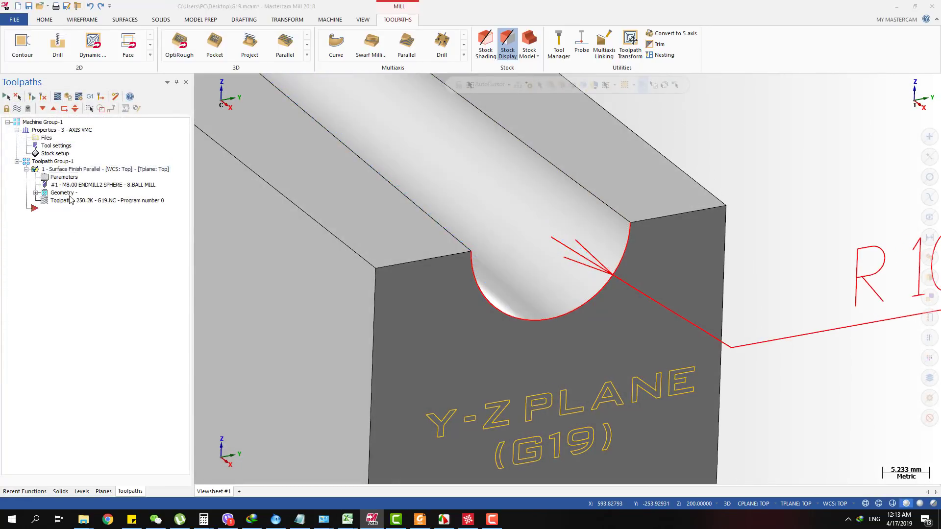
key("Escape")
key("alt+t")
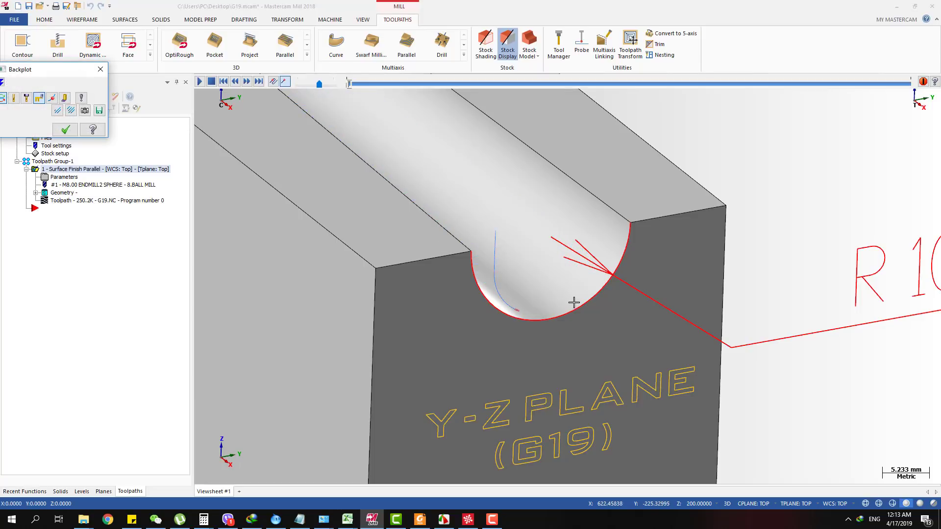
scroll(539, 308, "up", 3)
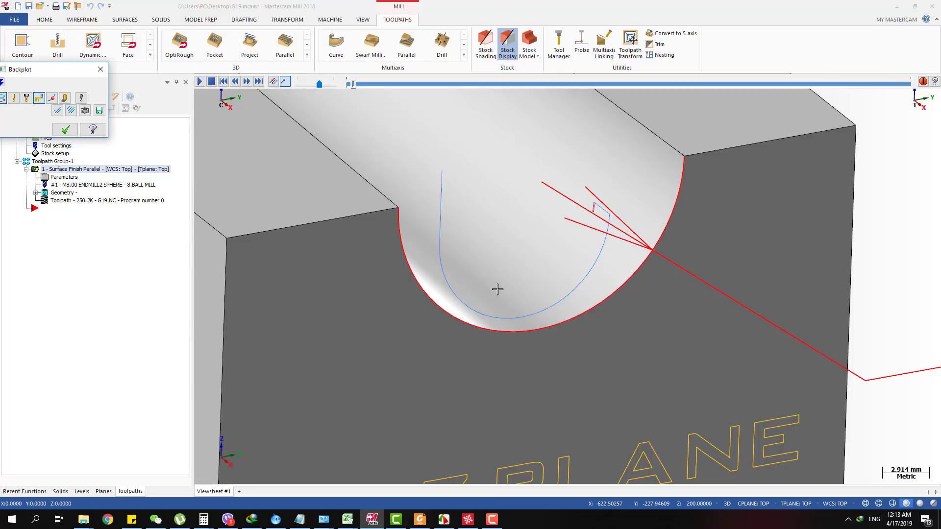
left_click(65, 129)
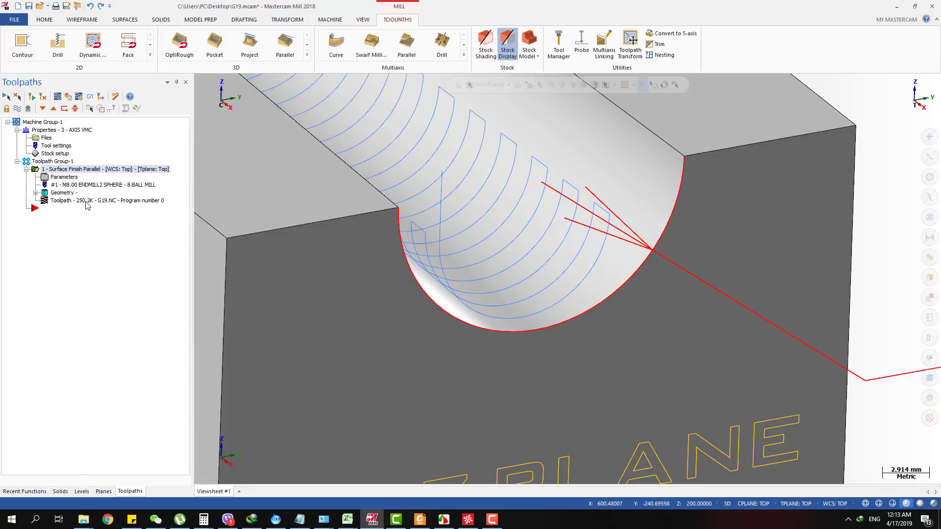
- Set the Surface Finish Parallel total tolerance to 0.001 and regenerate the toolpath
left_click(60, 182)
double_click(82, 136)
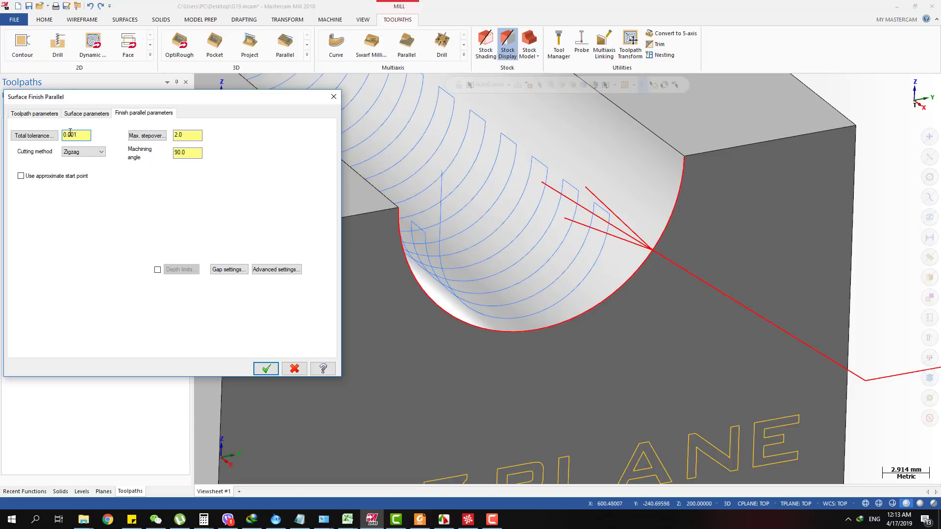
left_click(266, 369)
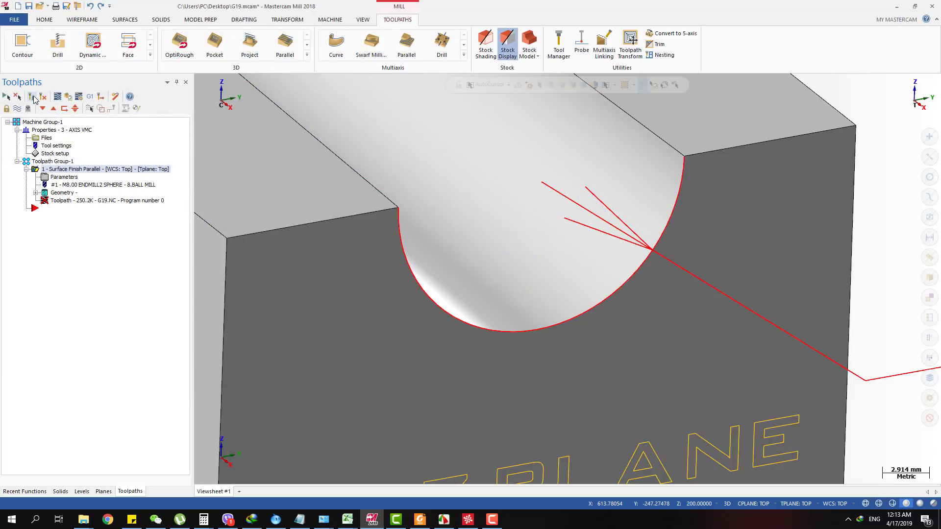
left_click(33, 98)
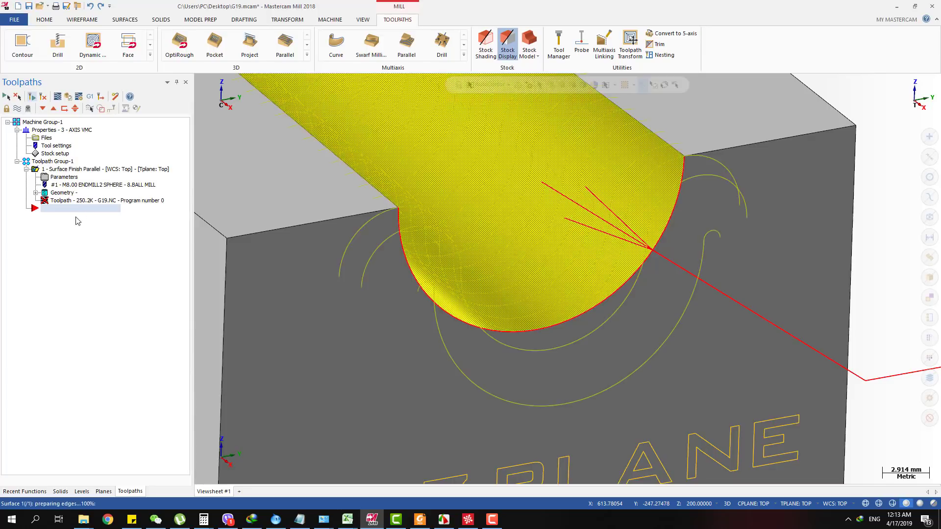
- Backplot the regenerated toolpath at the R10 end, expand the Backplot window, and view its cycle-time information and move details
key("alt+t")
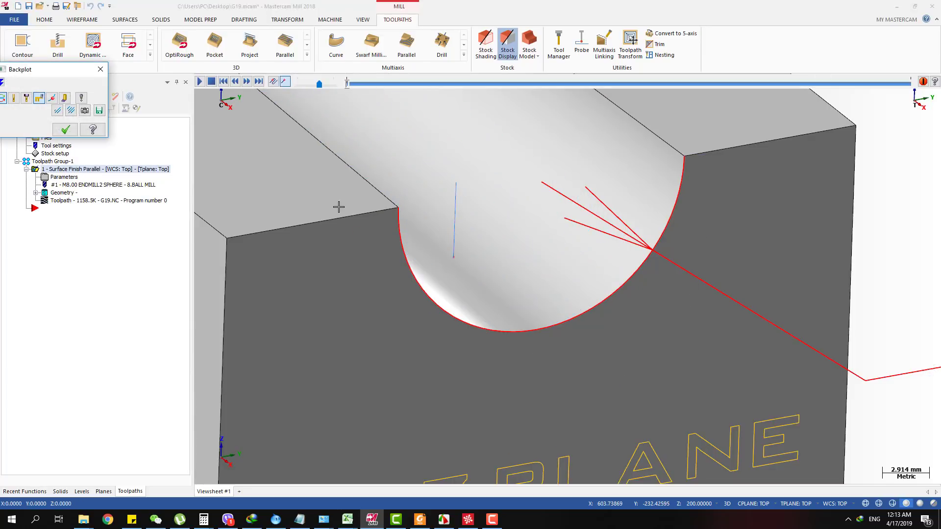
scroll(483, 301, "up", 2)
scroll(443, 260, "up", 3)
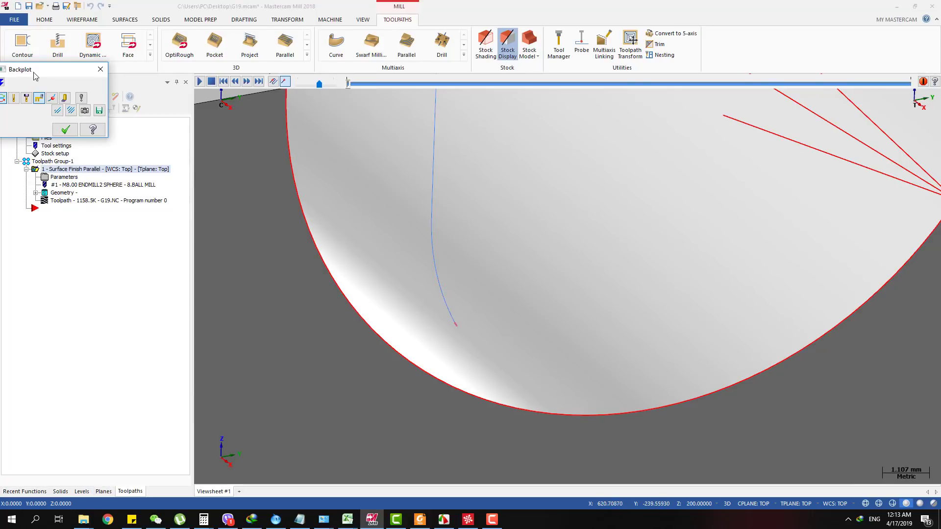
left_click_drag(35, 75, 77, 77)
left_click(42, 85)
left_click(67, 213)
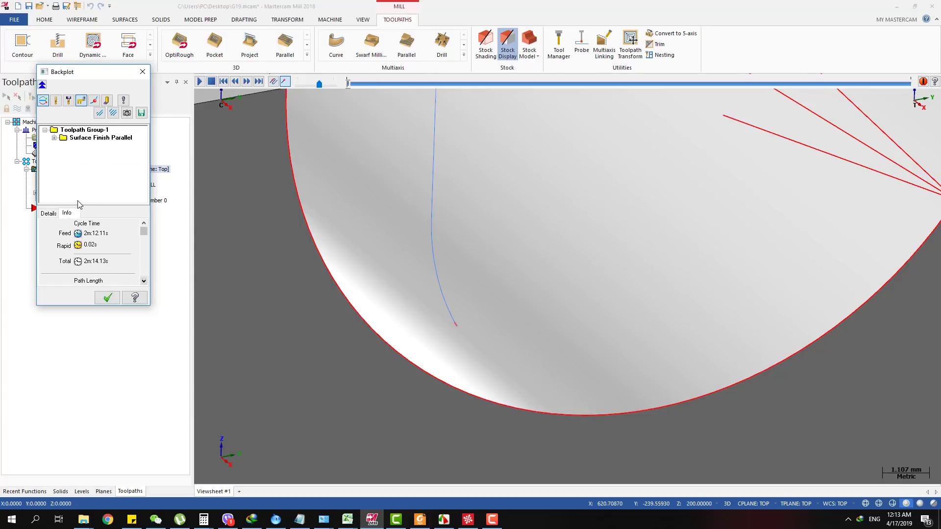
left_click(50, 214)
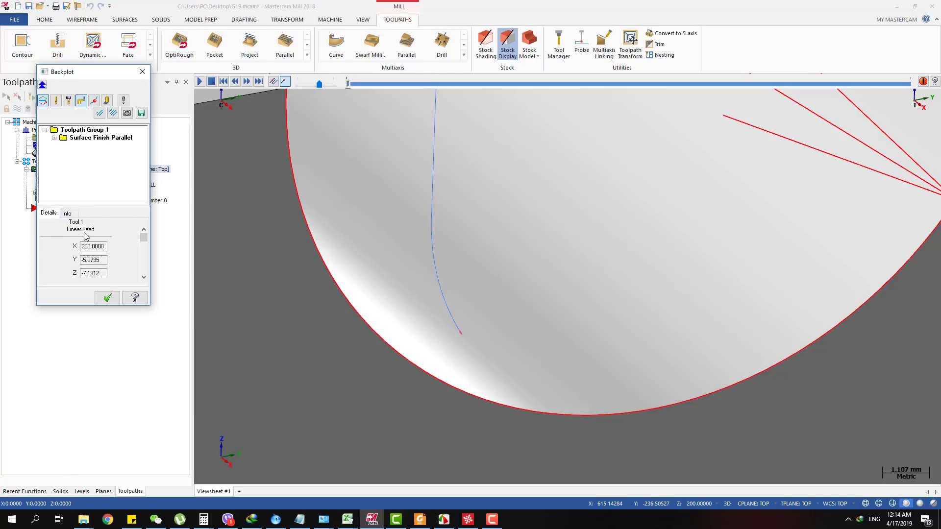
- Advance the backplot through the first pass into the second while checking each move's type and coordinates, and close the backplot
scroll(424, 297, "down", 3)
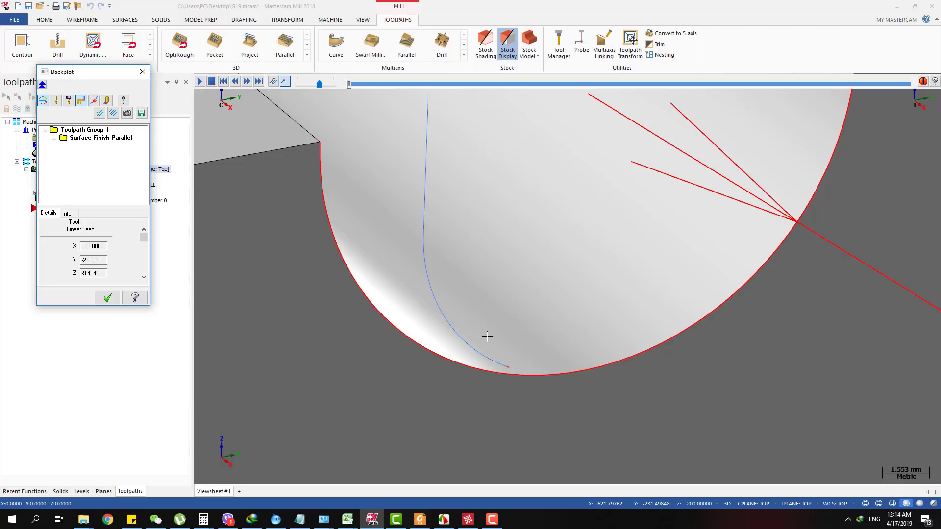
scroll(534, 343, "down", 1)
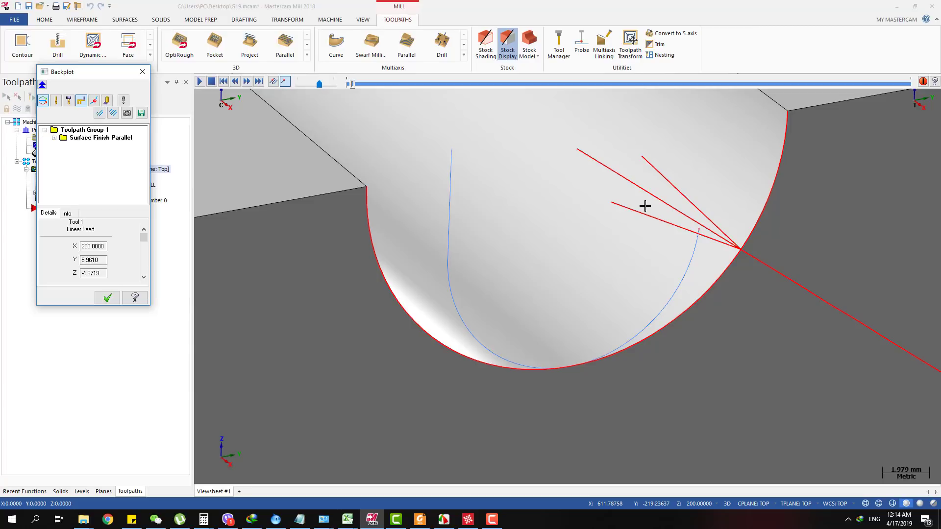
scroll(713, 272, "down", 1)
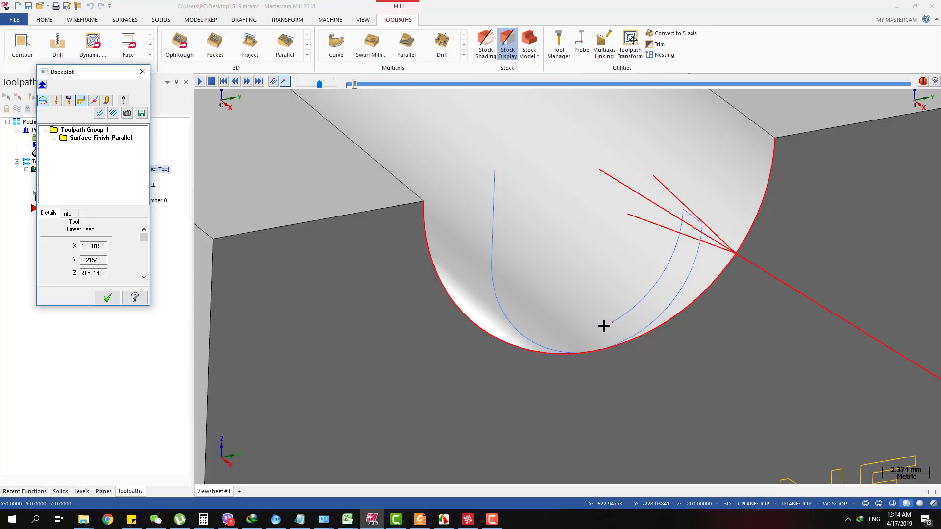
left_click(142, 71)
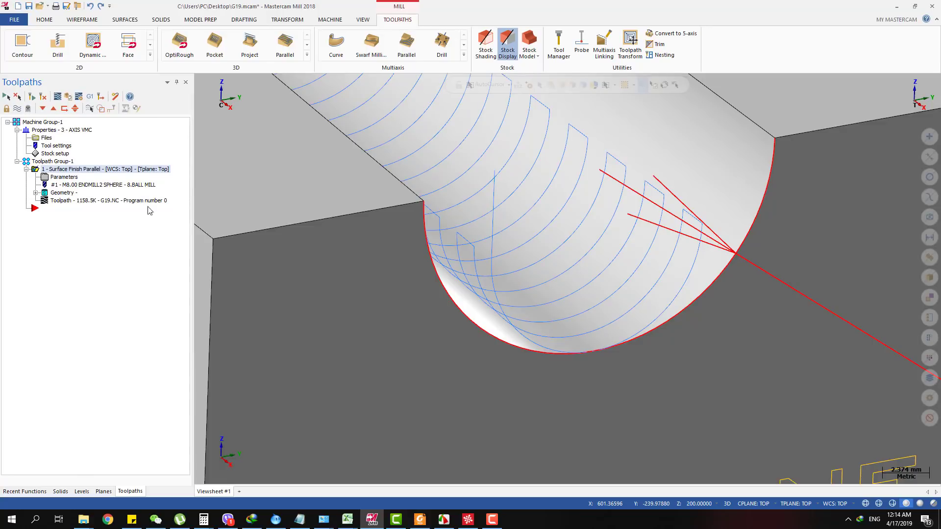
- Set the Surface Finish Parallel maximum stepover to 0.1 and regenerate the toolpath
key("alt+F1")
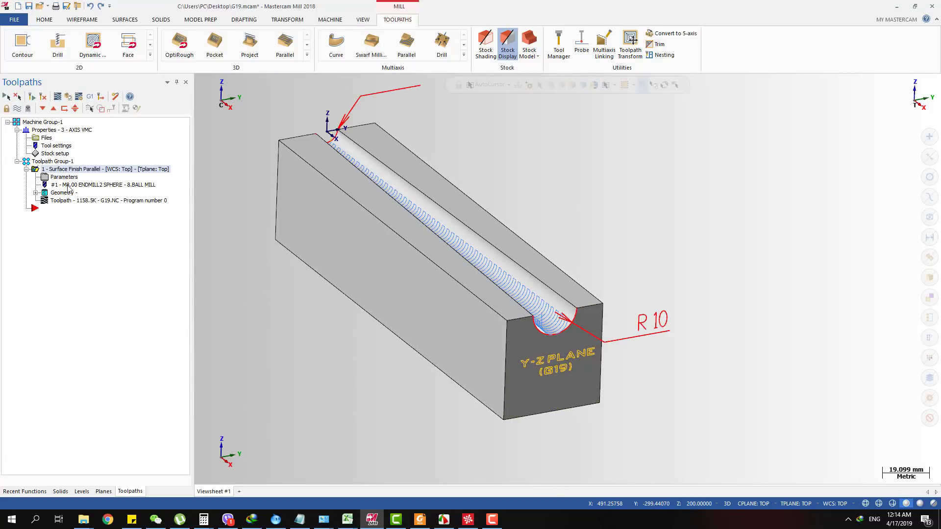
left_click(64, 177)
double_click(174, 136)
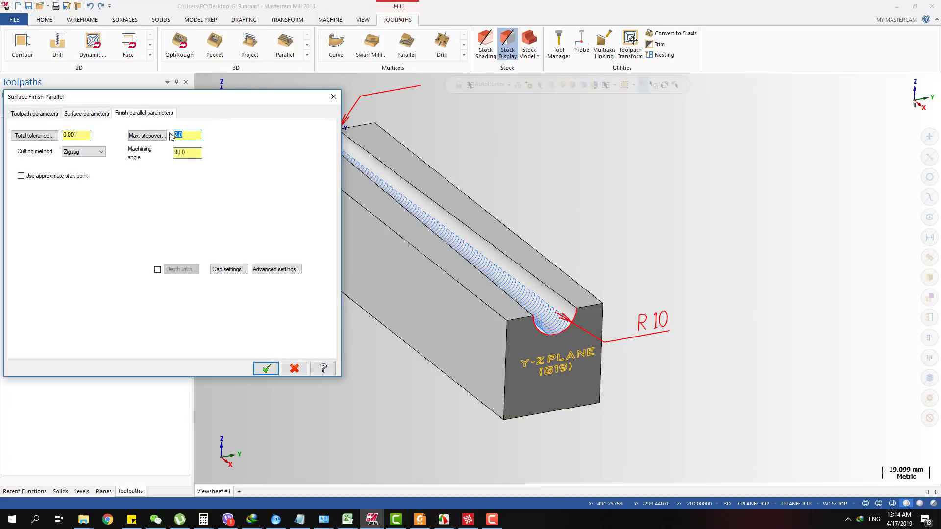
type("0.1")
left_click(266, 368)
left_click(31, 97)
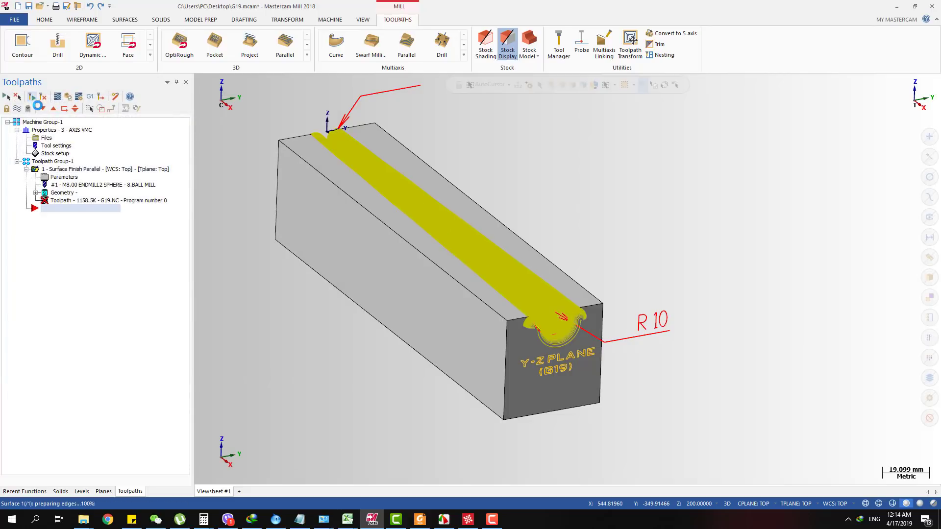
- Inspect the dense toolpath close up at the R10 end, and briefly open its backplot
scroll(554, 312, "up", 10)
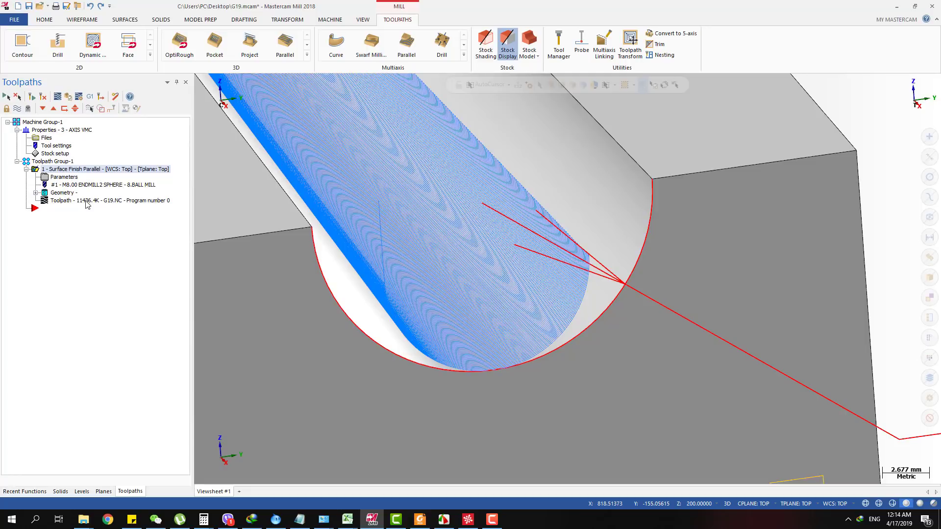
left_click(86, 201)
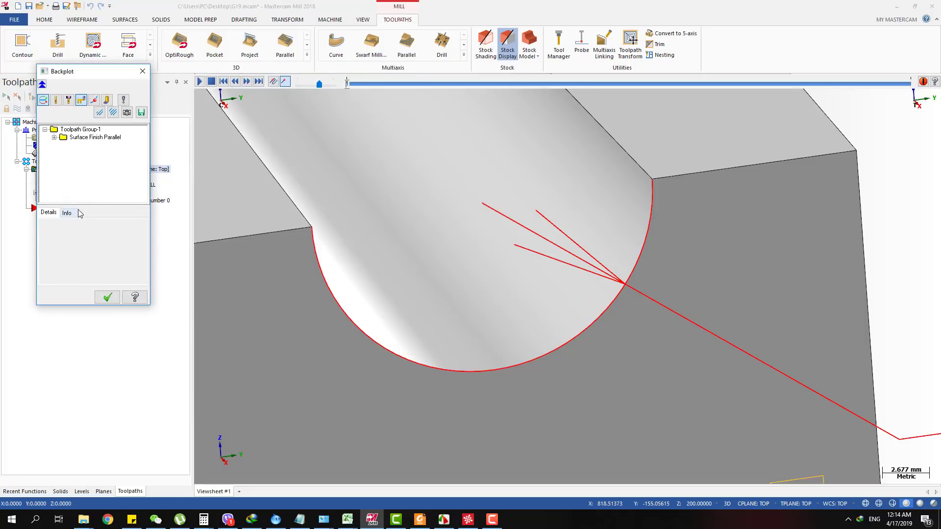
key("Escape")
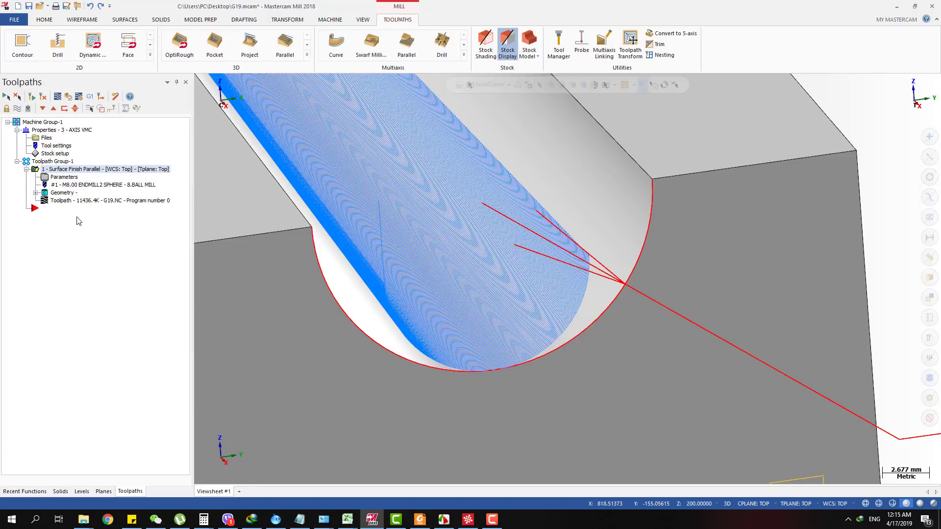
- Post-process the operation to an NC file and save it on the Desktop as G19-NOT APLLIED
scroll(509, 304, "down", 6)
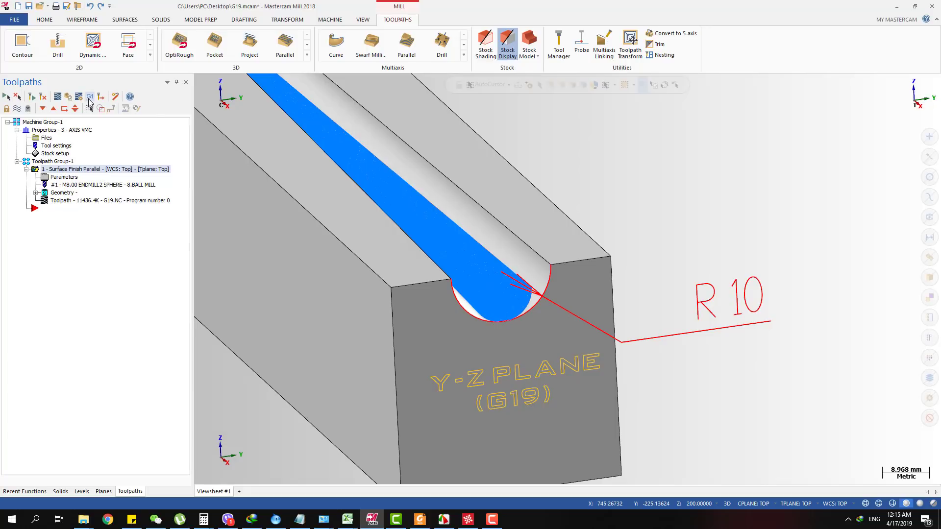
left_click(89, 98)
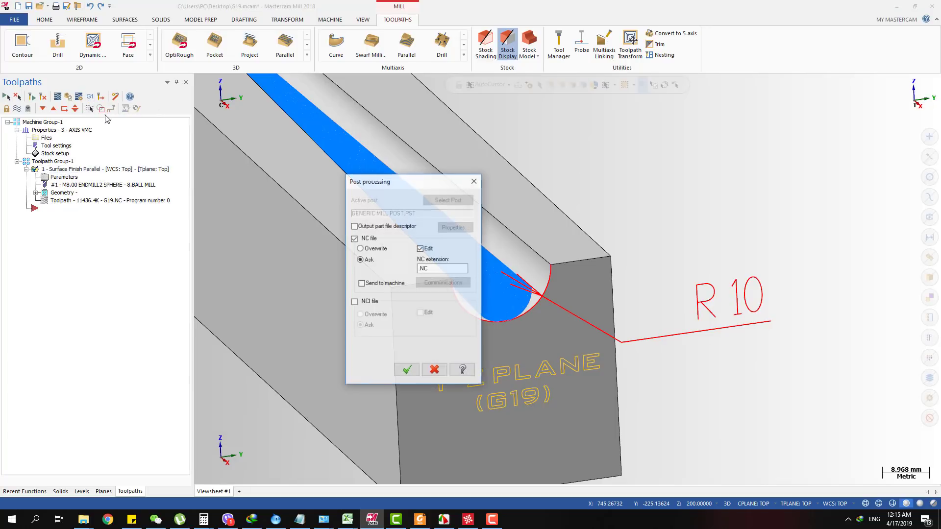
left_click(406, 371)
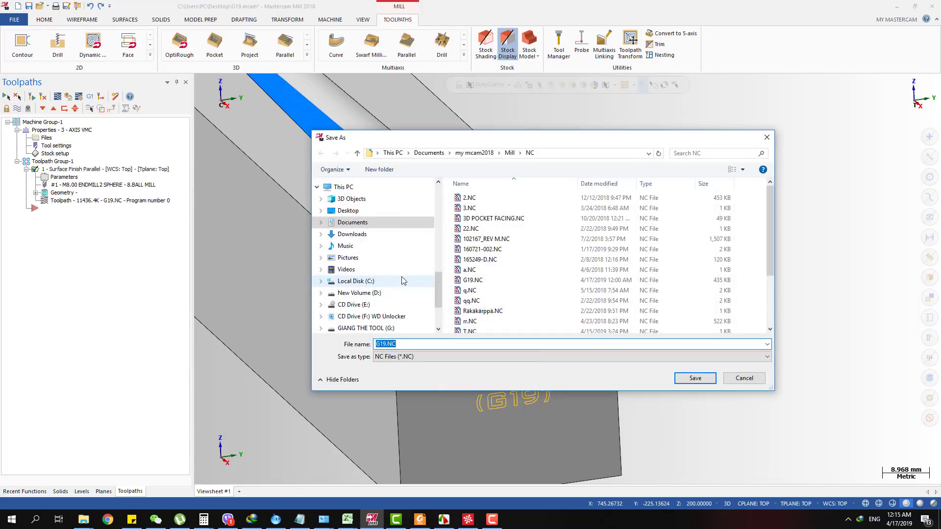
left_click(349, 211)
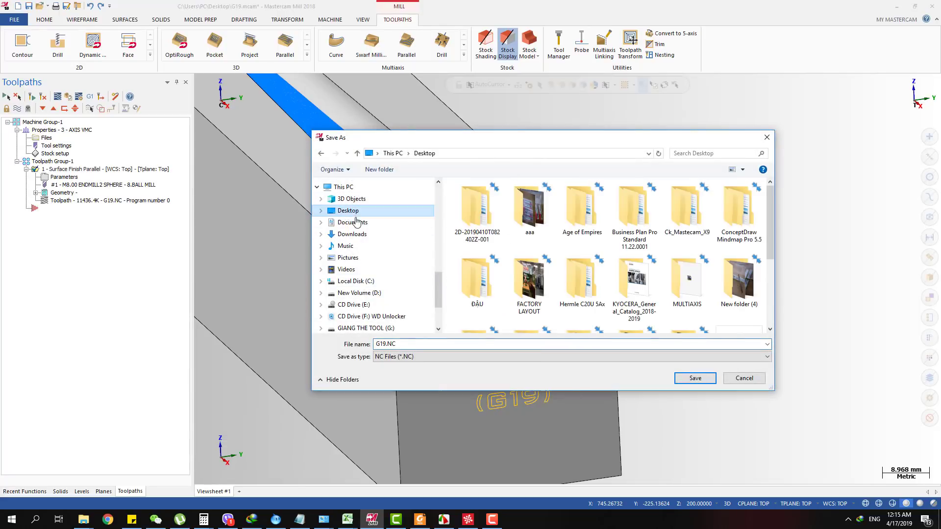
left_click(386, 344)
left_click(386, 344)
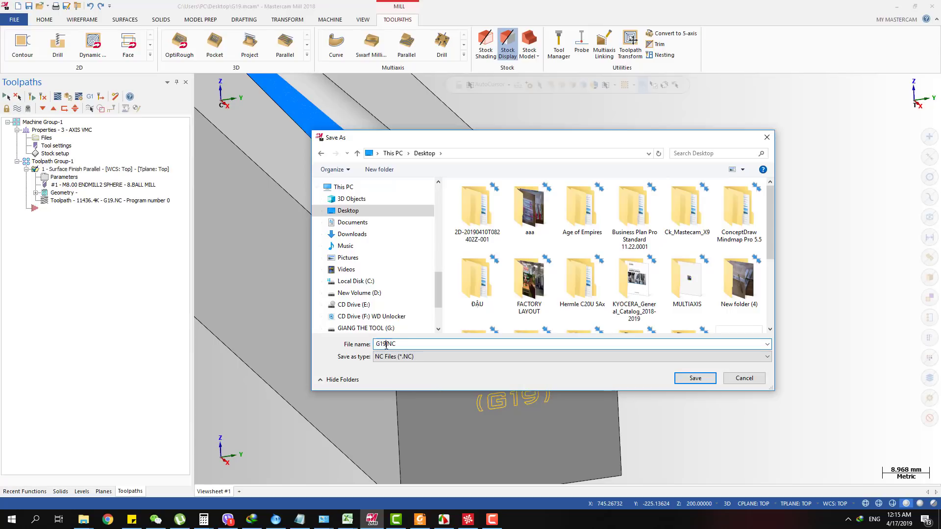
type("FN")
type("OT APLL")
type("IED")
left_click(692, 379)
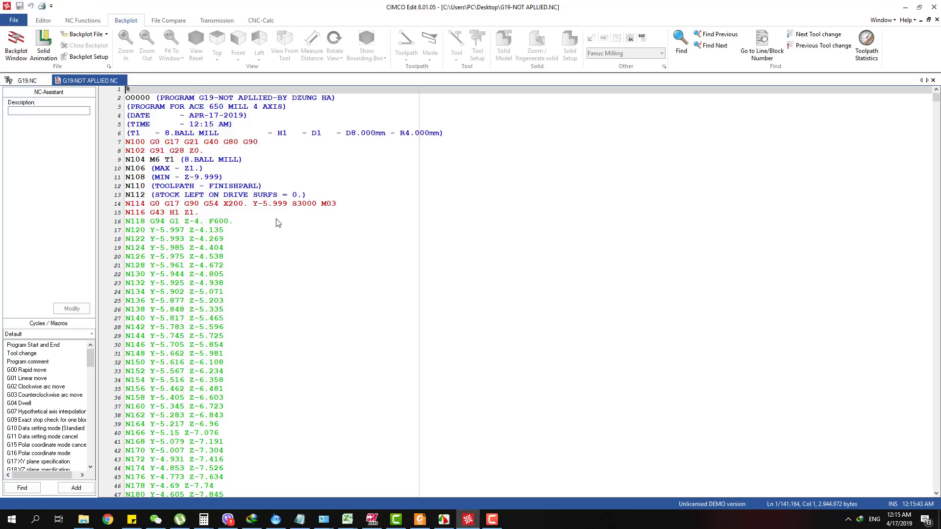
- Backplot the posted program in CIMCO Edit, examine its linear moves at the R10 end, and show the tool at block N118
left_click(16, 43)
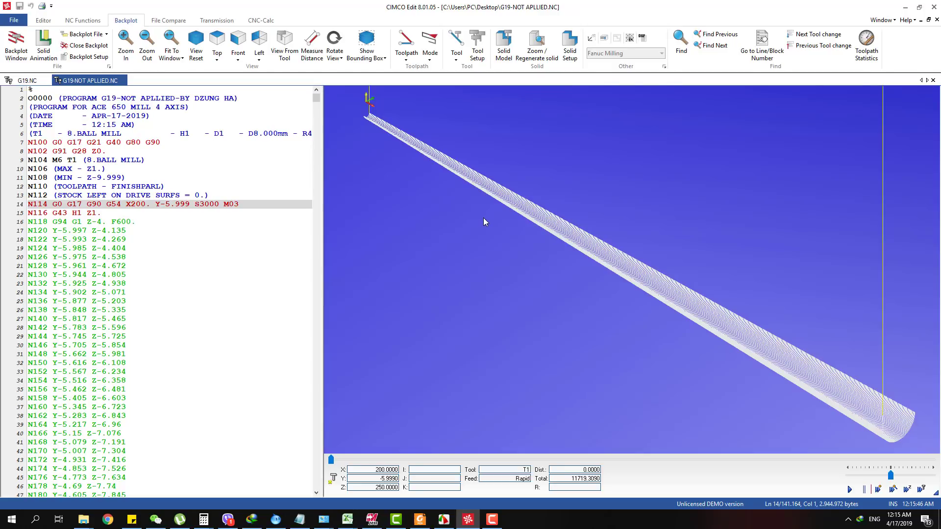
scroll(483, 218, "down", 2)
scroll(618, 299, "up", 6)
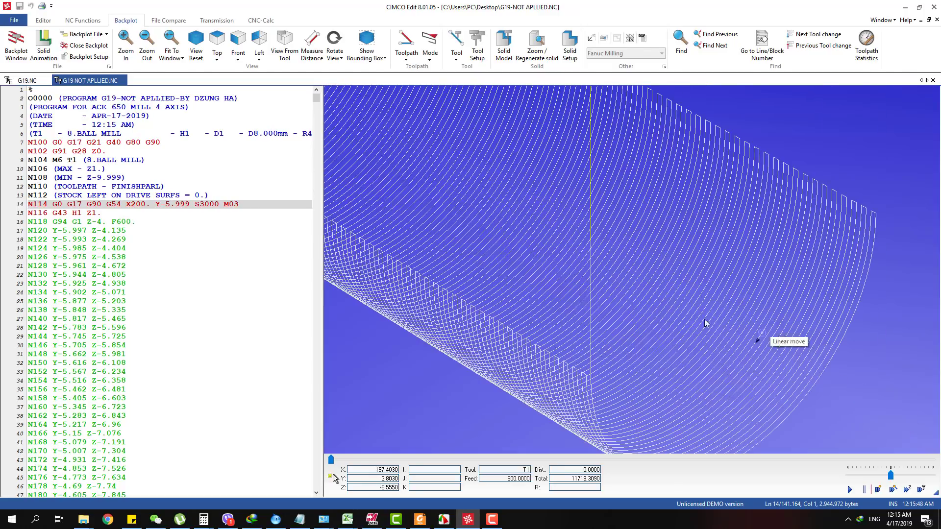
scroll(705, 322, "down", 5)
left_click(121, 223)
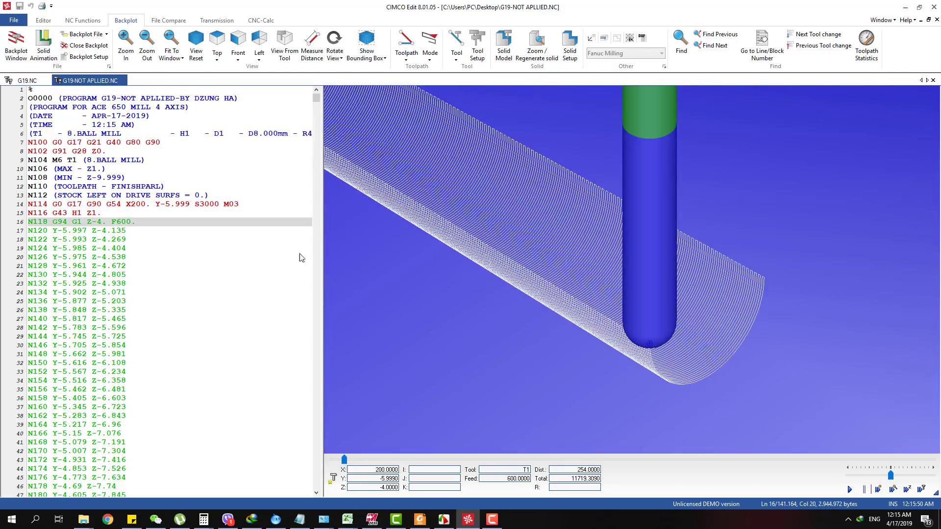
- Step the backplotted tool block by block from N118 through the following passes to examine the linear Y-Z moves
key("Down")
key("Down")
key("Down")
key("Down")
key("Down")
key("Down")
key("Down")
key("Down")
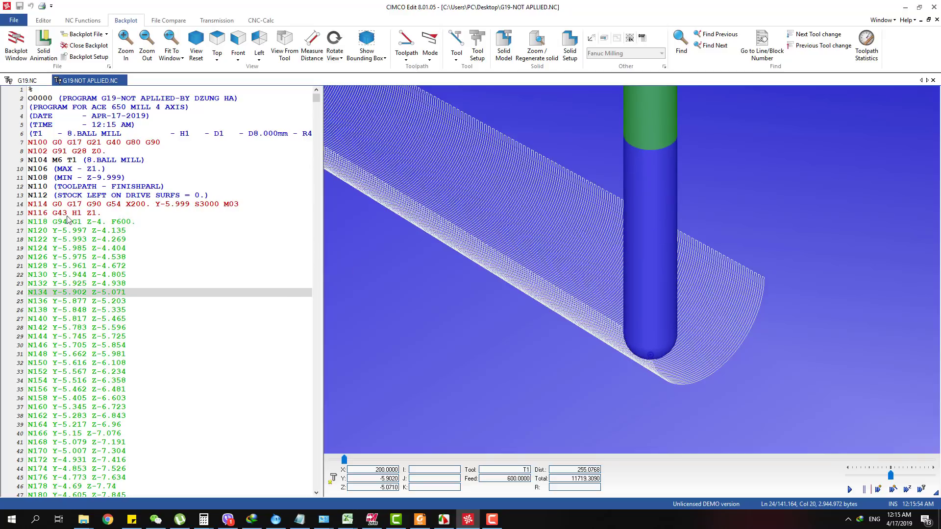
left_click(80, 222)
left_click(111, 249)
key("Down")
key("Down")
key("Down")
key("Down")
key("Down")
key("Down")
key("Down")
key("Down")
key("Down")
key("Down")
key("Down")
key("Down")
key("Down")
key("Down")
key("Down")
key("Down")
key("Down")
key("Down")
key("Down")
key("Down")
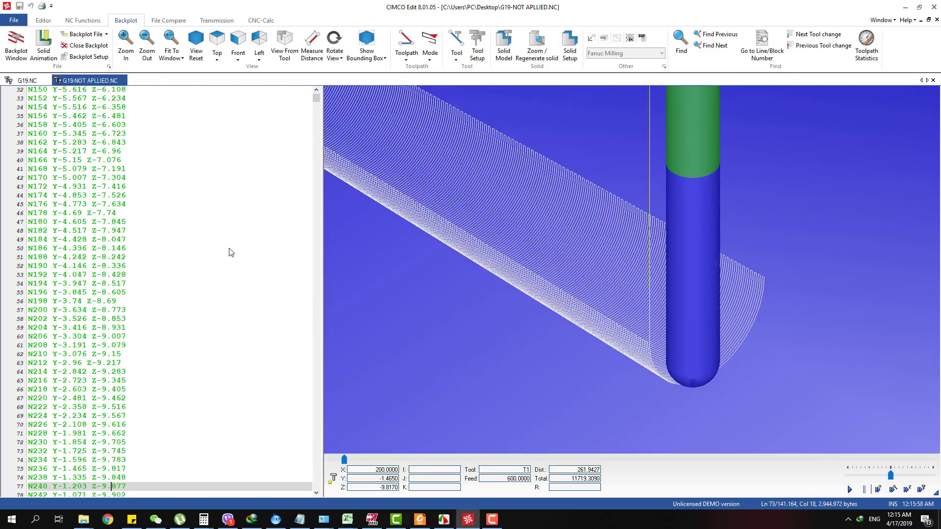
key("Down")
key("Down")
key("Down")
key("Down")
key("Down")
key("Down")
key("Down")
key("Down")
key("Down")
key("Down")
key("Down")
key("Down")
key("Down")
key("Down")
key("Down")
key("Down")
key("Down")
key("Down")
key("Down")
key("Down")
key("Down")
key("Down")
key("Down")
key("Down")
key("Down")
key("Down")
key("Down")
key("Down")
key("Down")
key("Down")
key("Down")
key("Down")
key("Down")
key("Down")
key("Down")
key("Down")
key("Down")
key("Down")
key("Down")
key("Down")
- Highlight runs of linear Y-Z blocks between about N986 and N1062 to examine how many short moves form one pass
left_click_drag(161, 160, 29, 161)
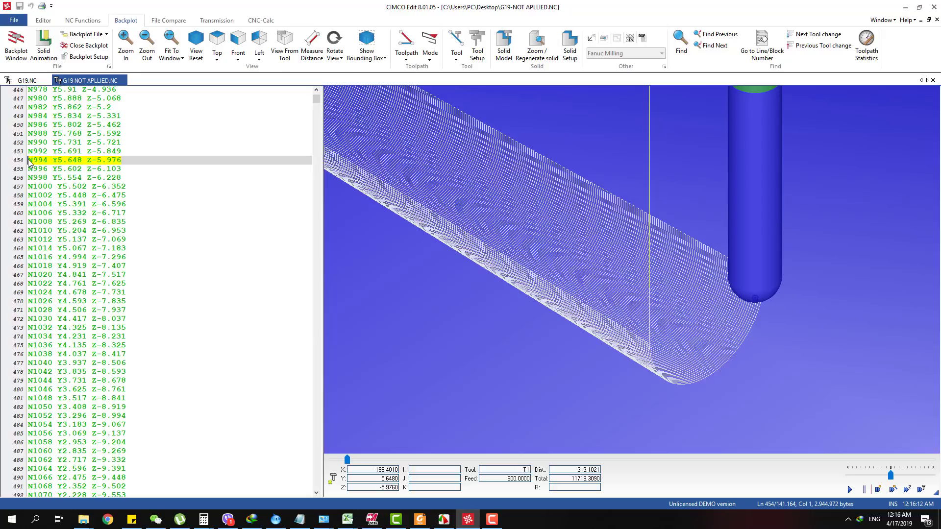
left_click_drag(162, 329, 32, 155)
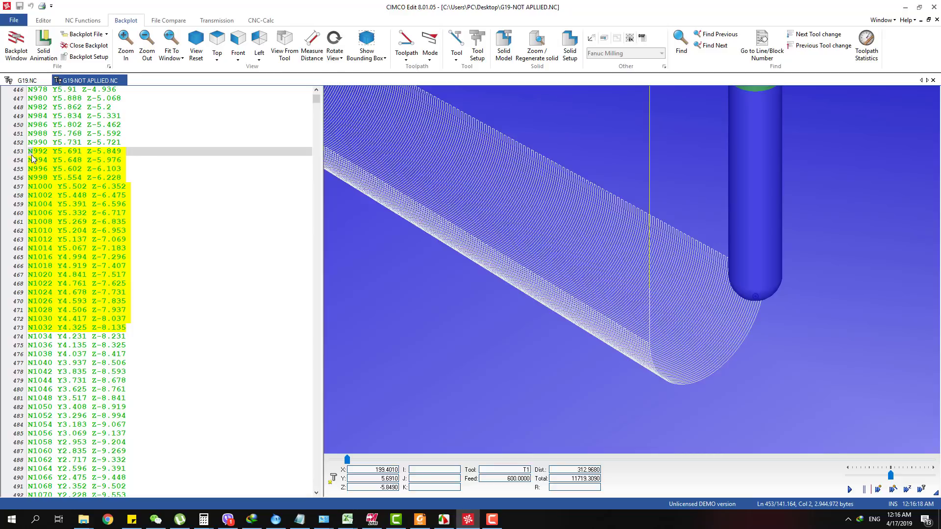
left_click(122, 218)
left_click_drag(148, 346, 33, 128)
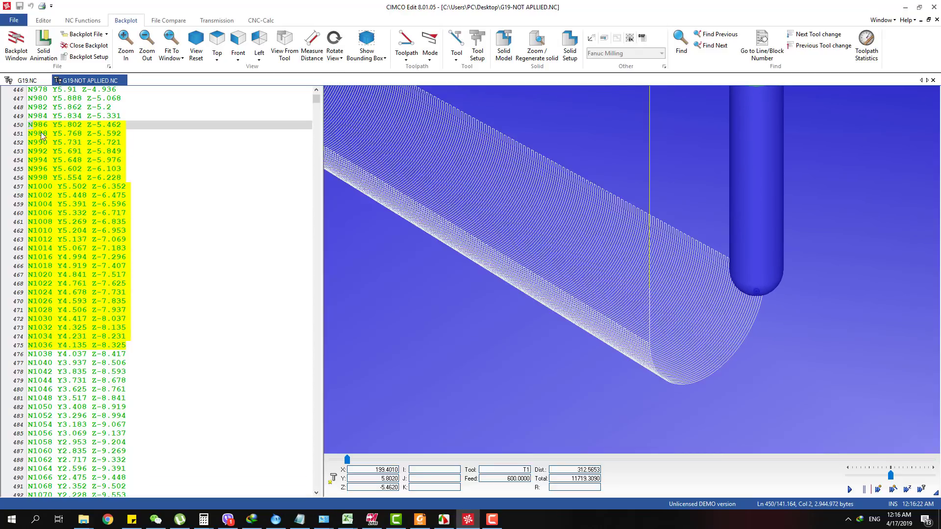
left_click(155, 197)
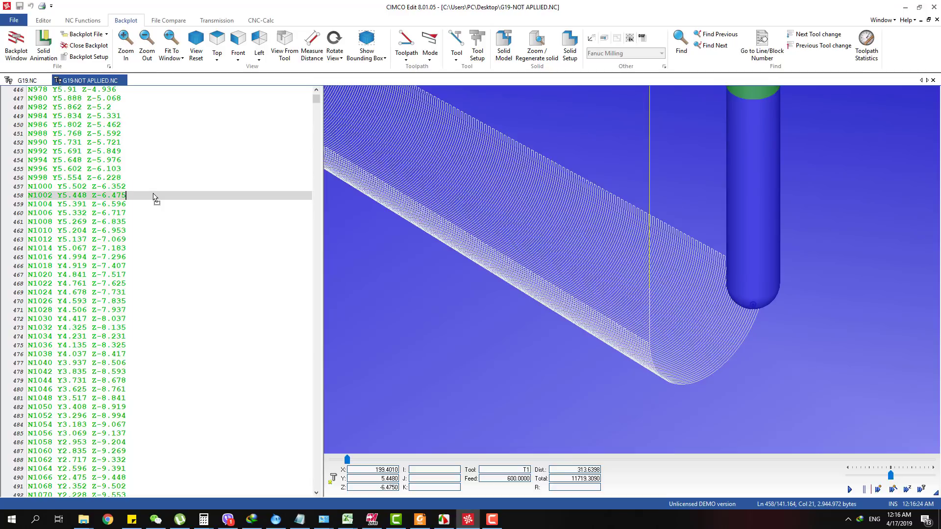
left_click_drag(172, 180, 132, 380)
left_click(136, 381)
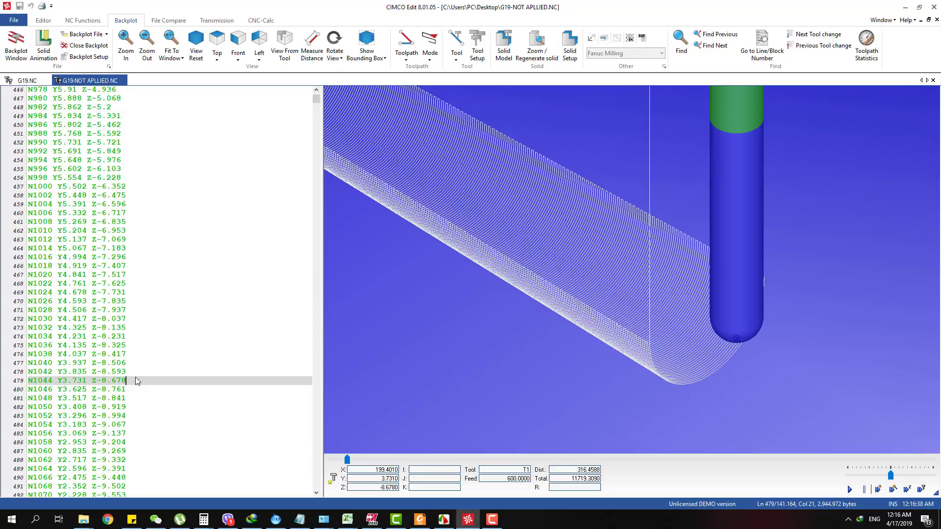
left_click_drag(255, 127, 72, 458)
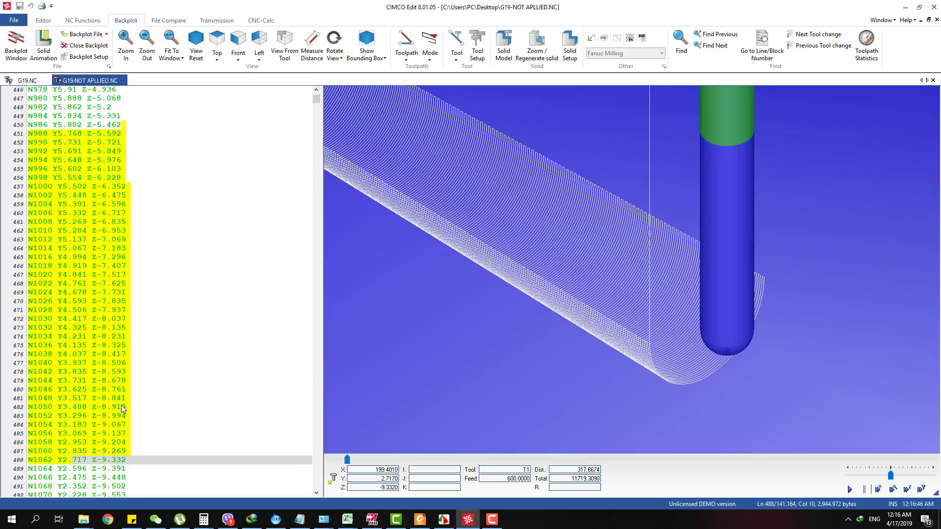
left_click(109, 190)
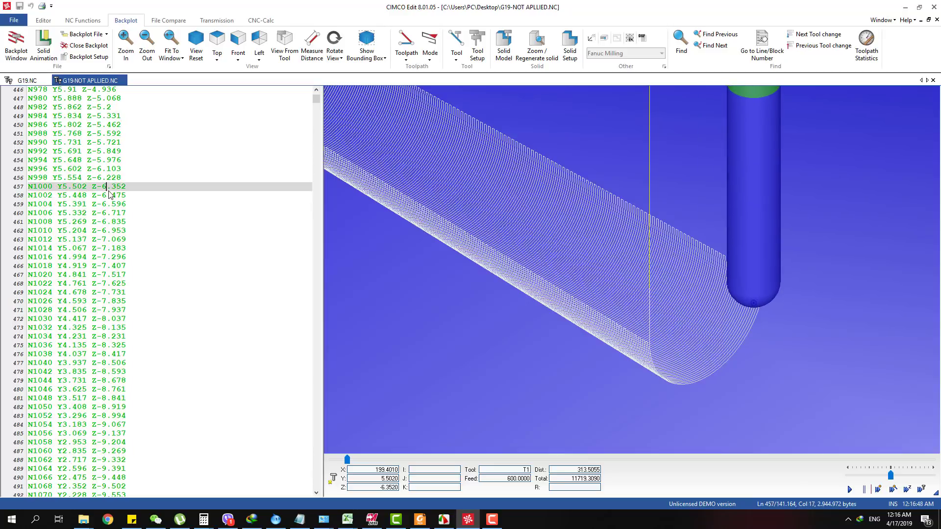
left_click_drag(189, 162, 33, 460)
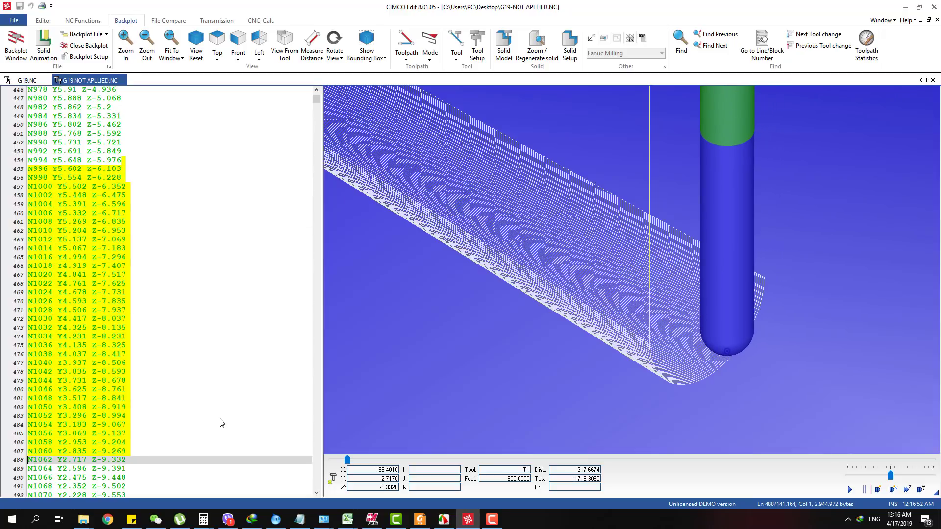
- Switch to Mastercam, duplicate the Surface Finish Parallel operation in Toolpath Group-1 and select the copy
left_click(372, 520)
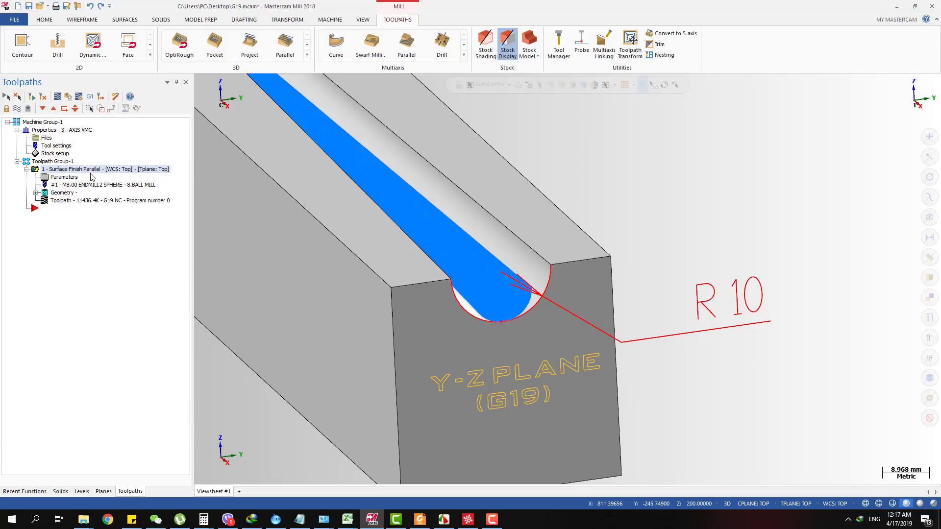
left_click_drag(91, 177, 54, 173)
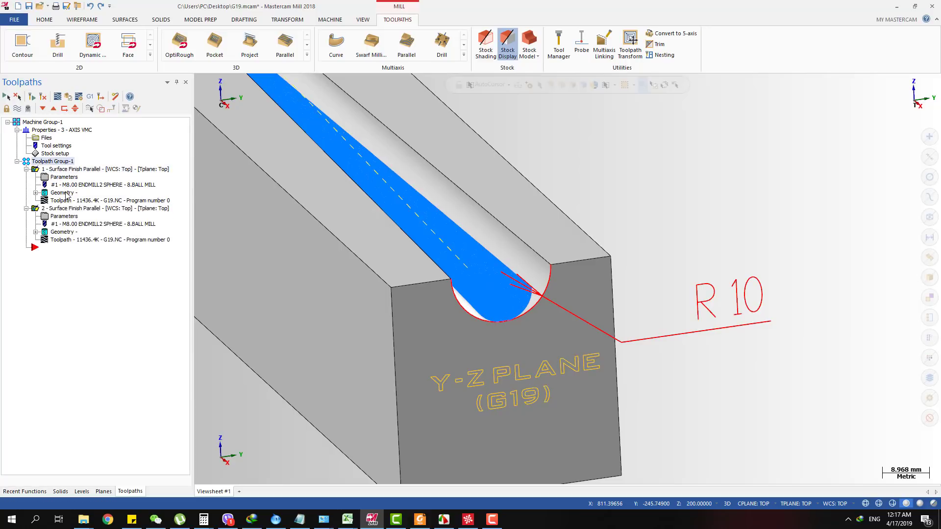
left_click(71, 209)
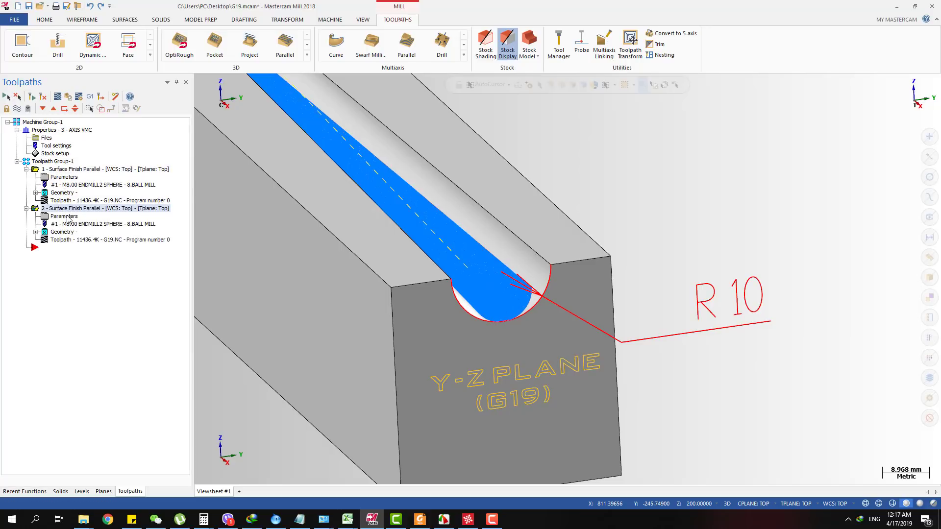
scroll(715, 314, "down", 2)
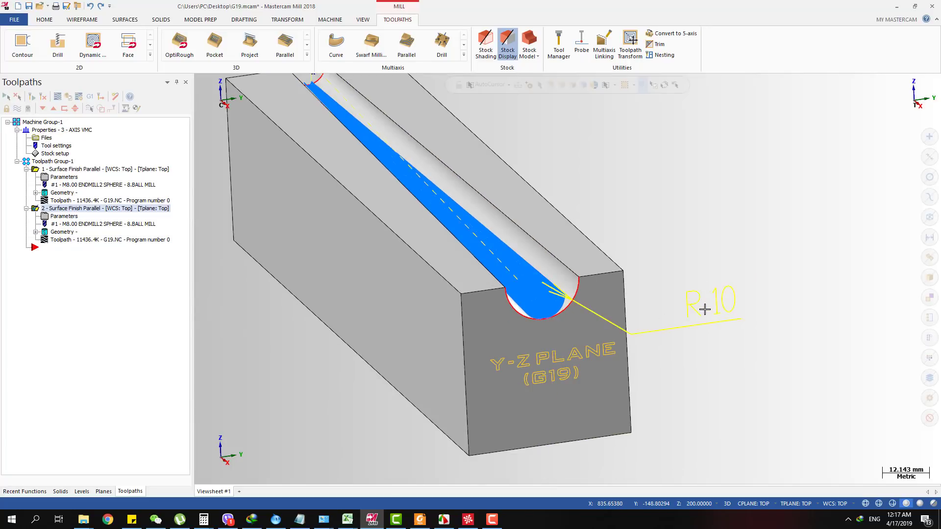
- Open the copied operation's finish parallel parameters and review the maximum stepover, cutting method and total tolerance
left_click(72, 219)
left_click_drag(155, 102, 304, 103)
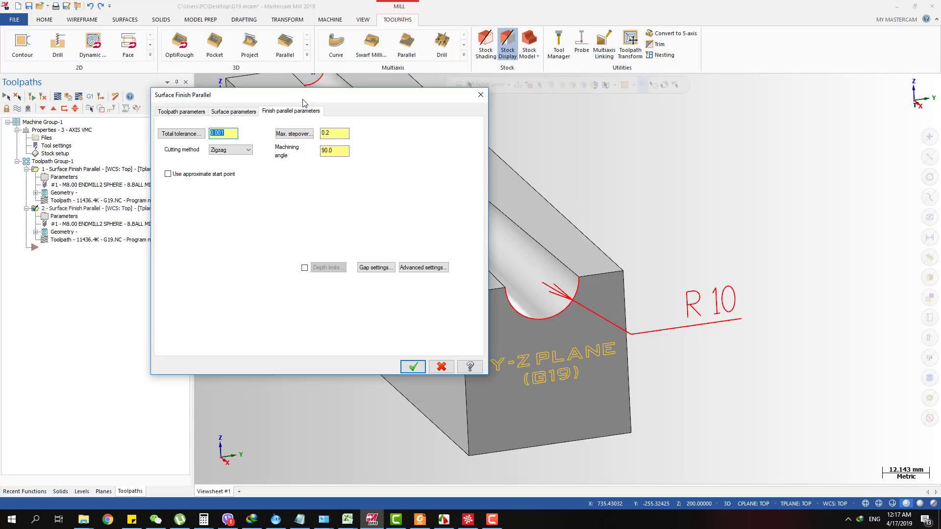
left_click(331, 133)
left_click(331, 133)
left_click_drag(331, 134, 317, 148)
left_click(230, 150)
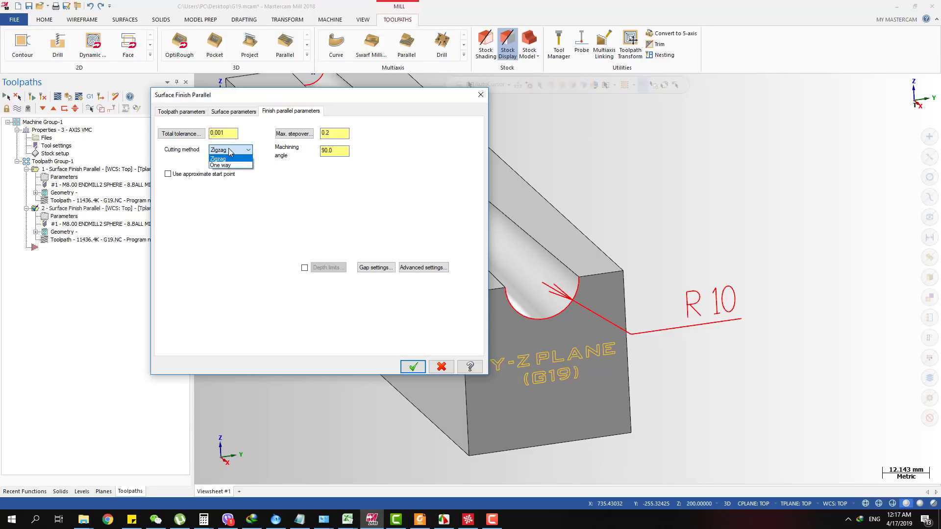
left_click(230, 151)
left_click_drag(227, 135, 208, 135)
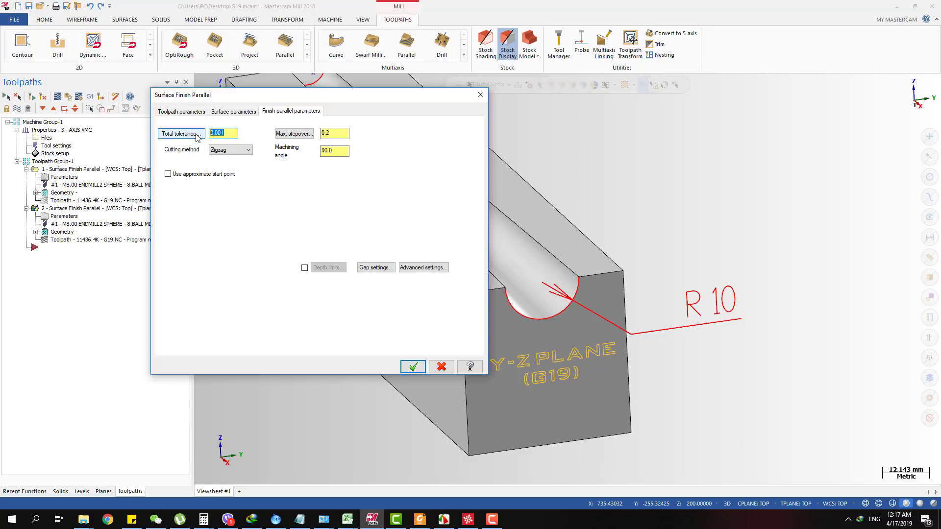
- Enable line/arc filtering in the copied operation's total tolerance settings, and briefly consult the Arc Filter/Tolerance help
left_click(196, 137)
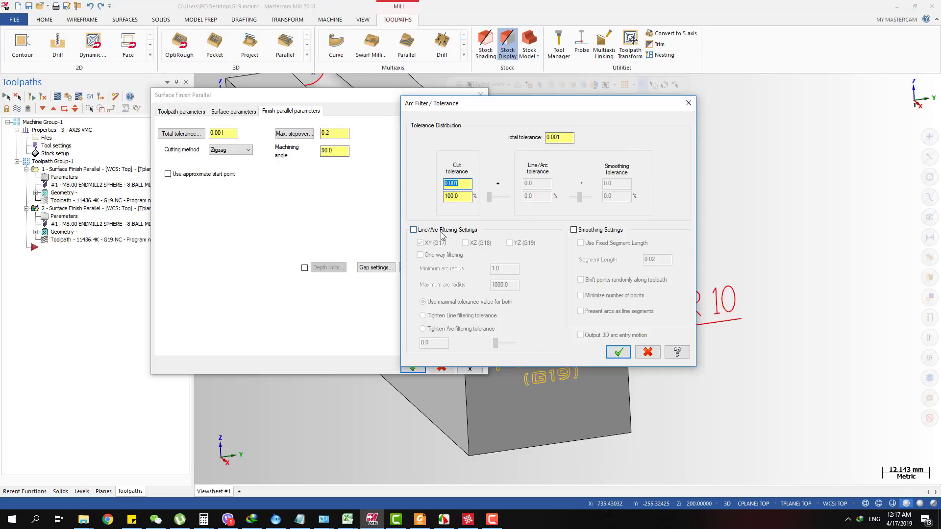
left_click(413, 230)
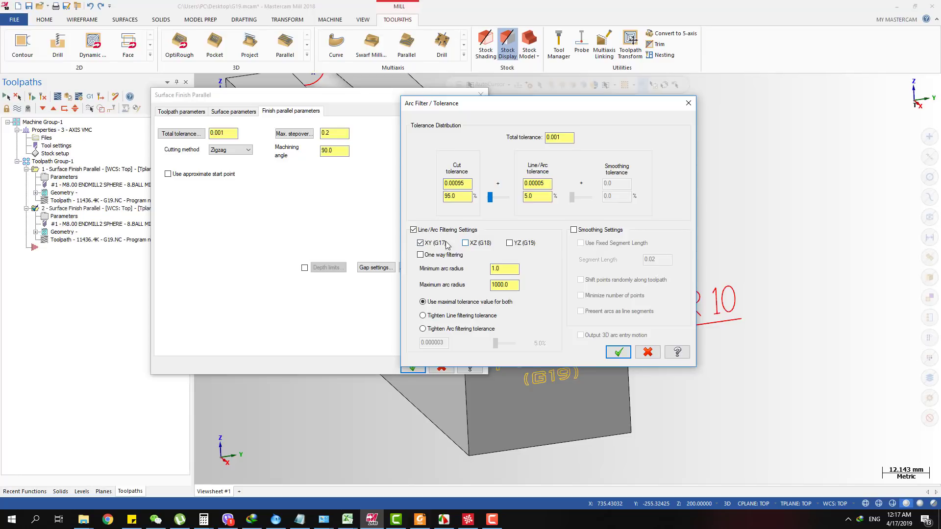
left_click(678, 352)
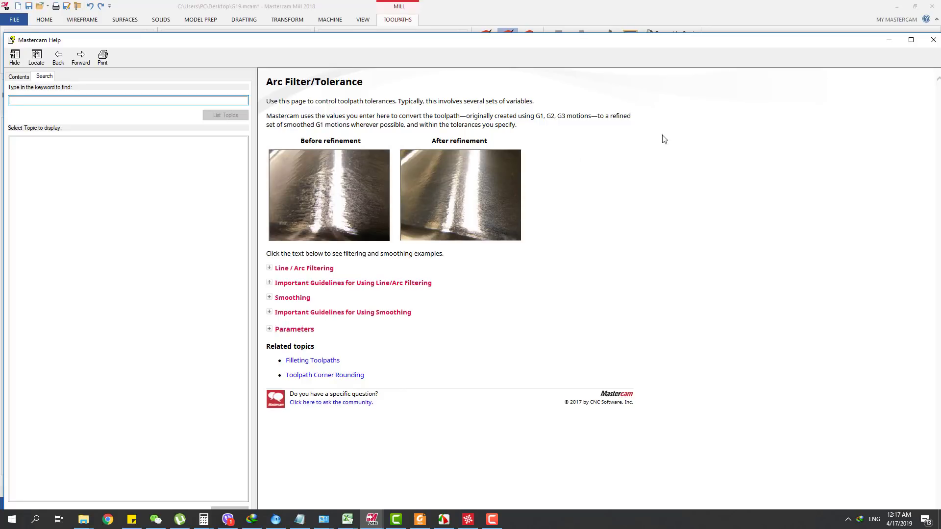
left_click(933, 39)
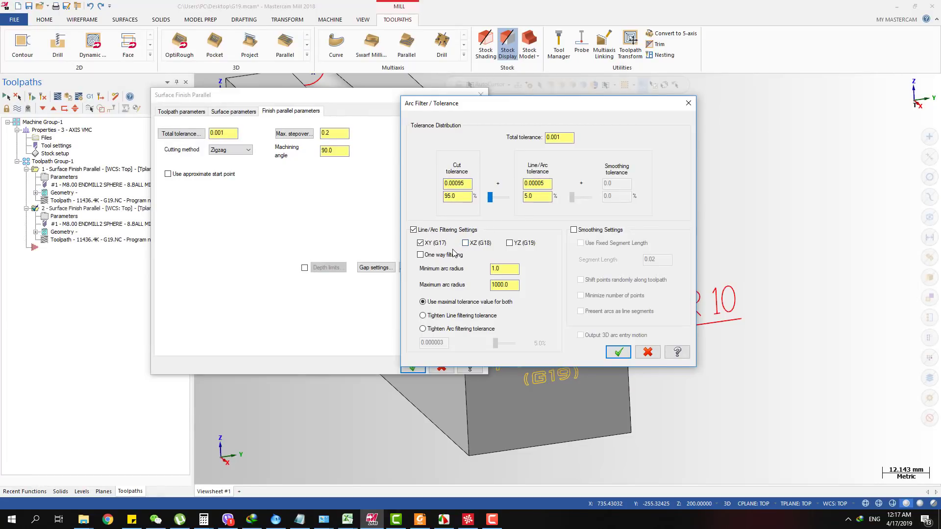
left_click(413, 229)
left_click(414, 230)
- Split the tolerance 50% cut and 50% line/arc, enable YZ (G19) arc filtering, and accept the filter settings
left_click(496, 199)
left_click_drag(497, 200, 498, 201)
double_click(557, 137)
double_click(444, 182)
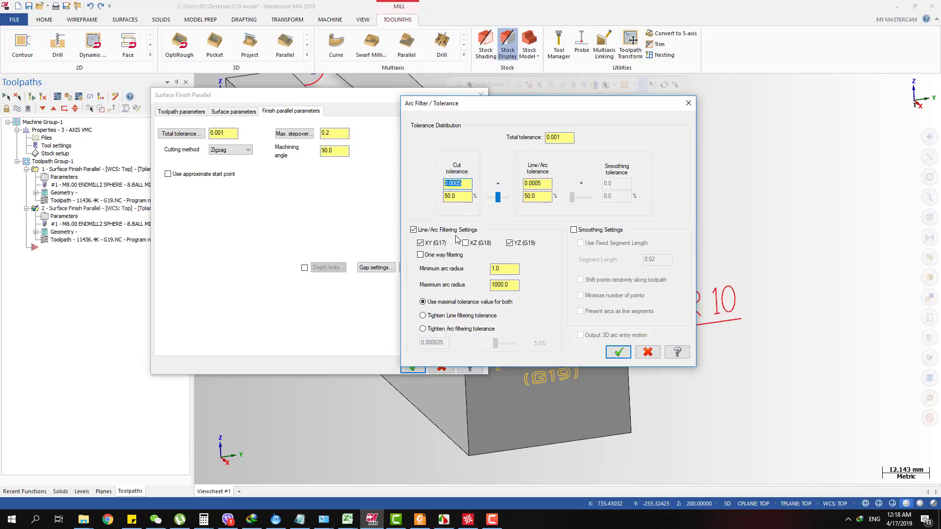
left_click(619, 352)
- Accept the copied operation's finish parallel parameters and regenerate its toolpath
left_click(221, 132)
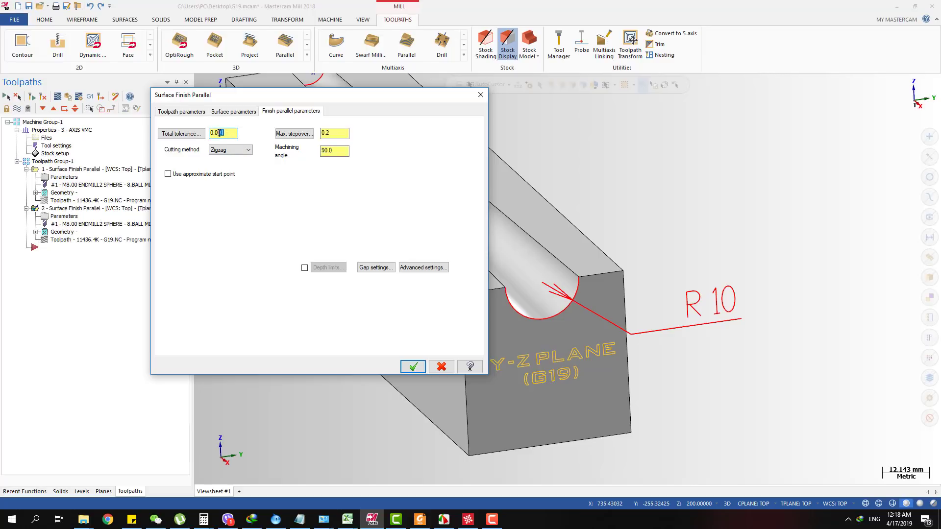
left_click(413, 367)
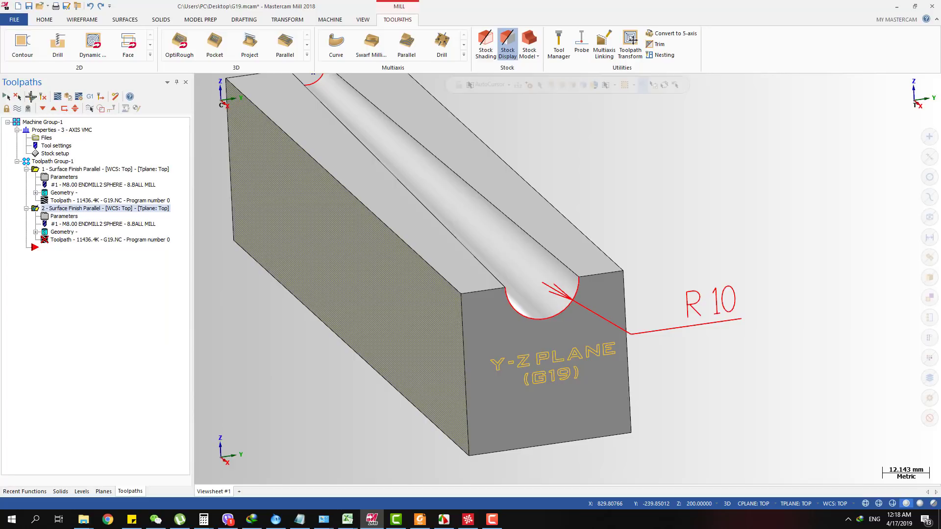
left_click(30, 96)
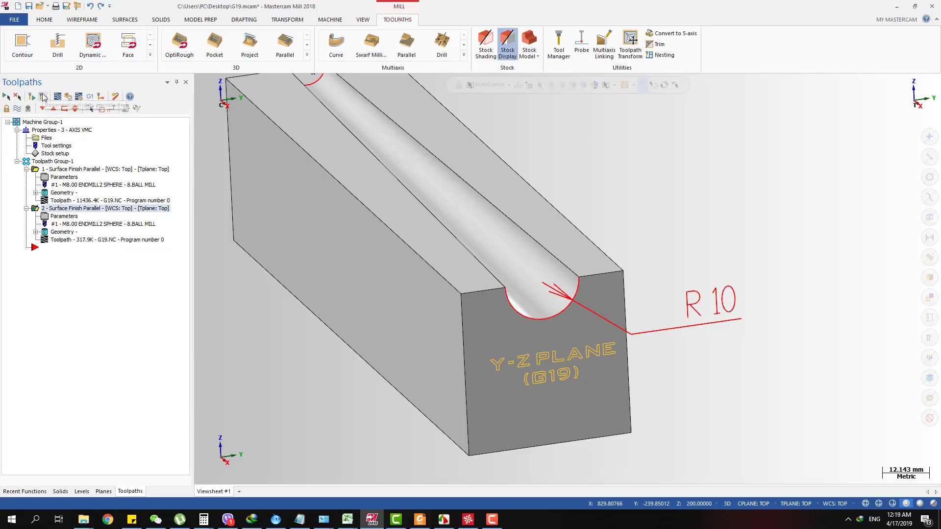
- Briefly open the original operation's backplot, and step the copied operation's backplot through its first arc at the R10 end
double_click(98, 202)
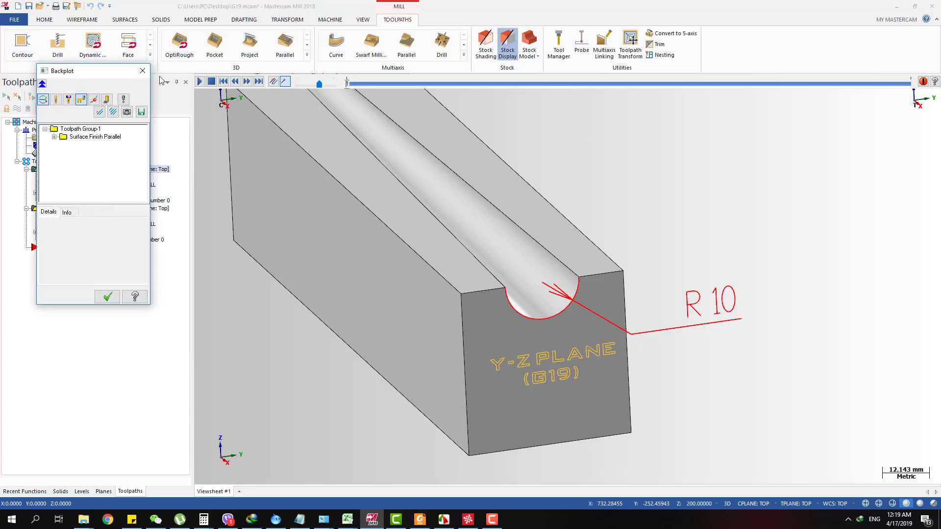
key("Escape")
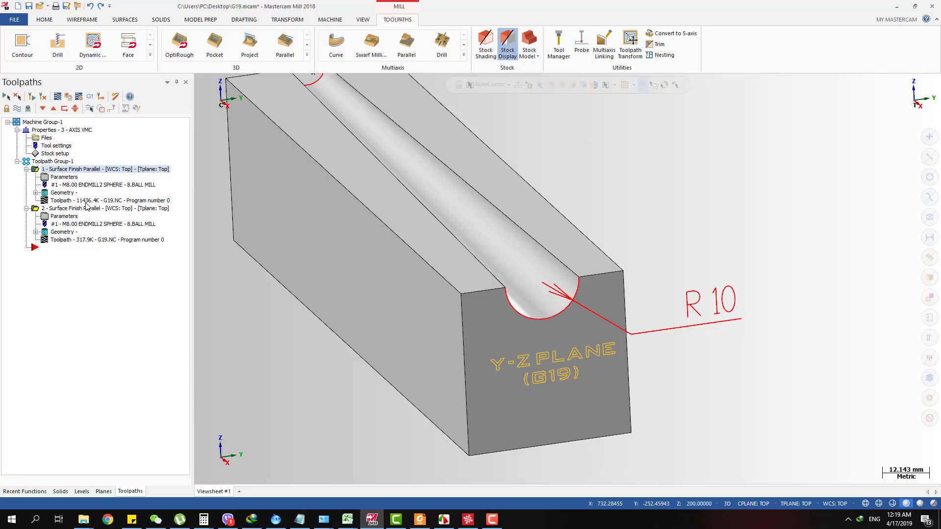
left_click(89, 240)
key("alt+t")
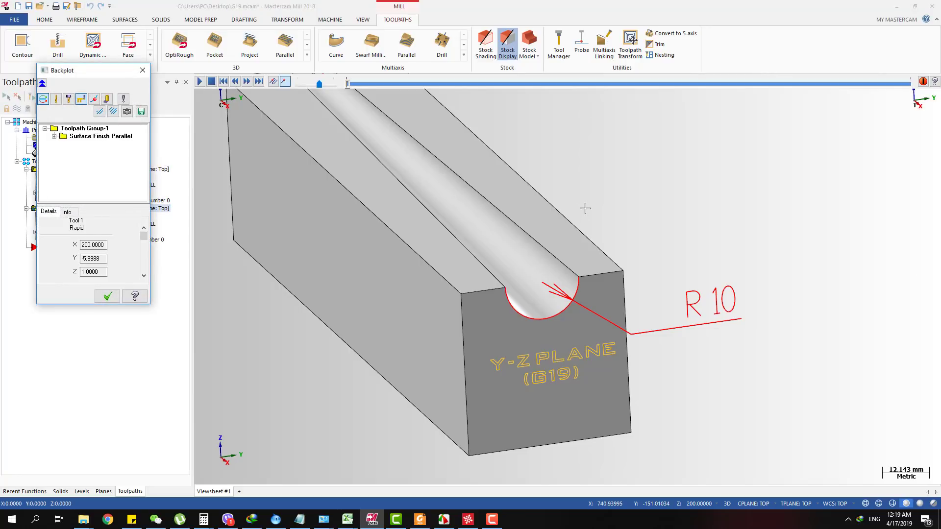
scroll(547, 289, "up", 1)
scroll(547, 290, "up", 4)
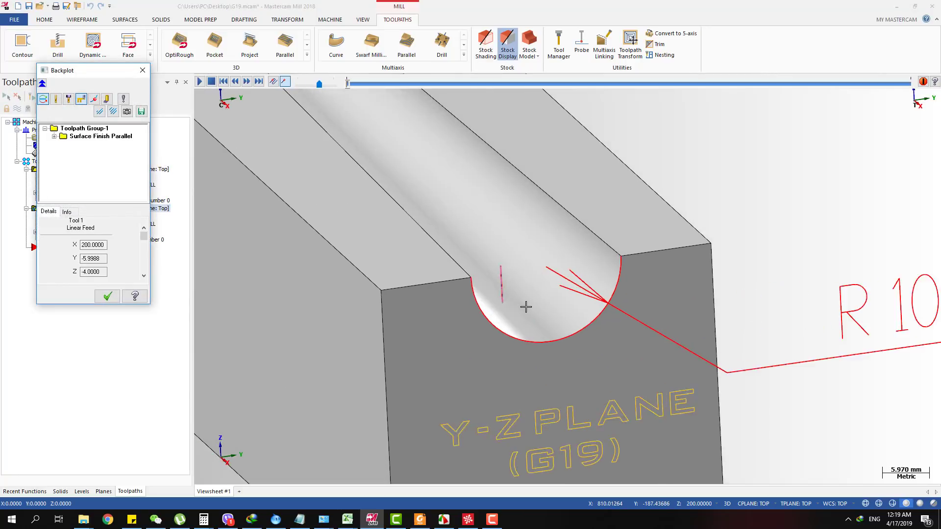
key("Right")
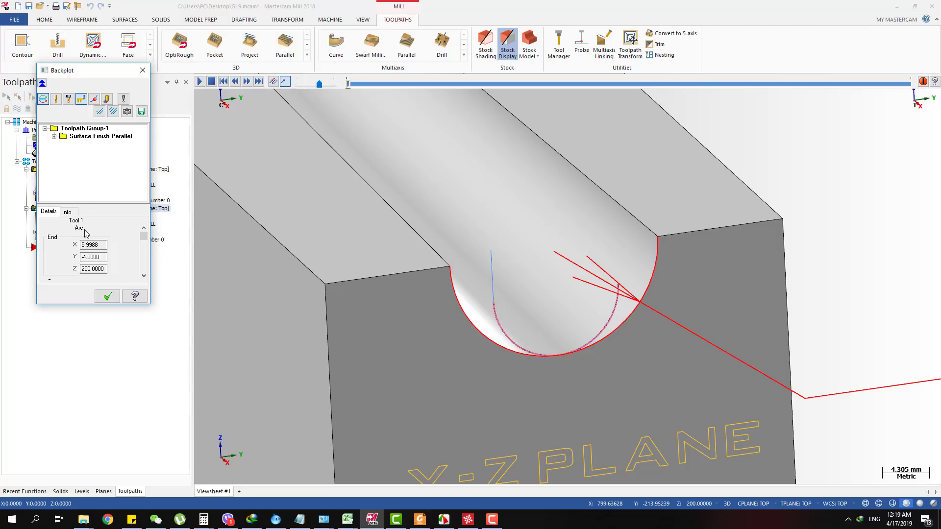
key("Escape")
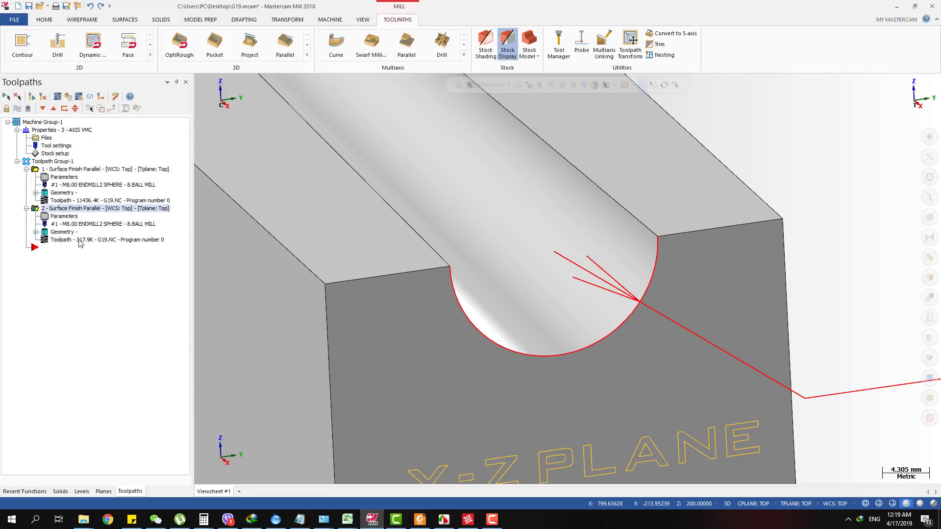
- Backplot the copied operation again and examine its successive arc passes close up at the R10 end
key("alt+t")
scroll(534, 227, "down", 2)
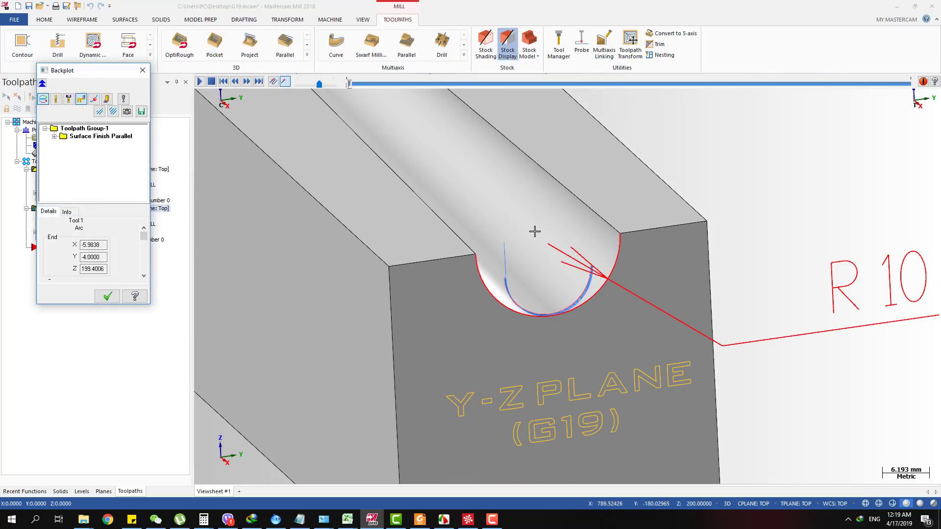
scroll(533, 254, "up", 3)
scroll(638, 294, "up", 1)
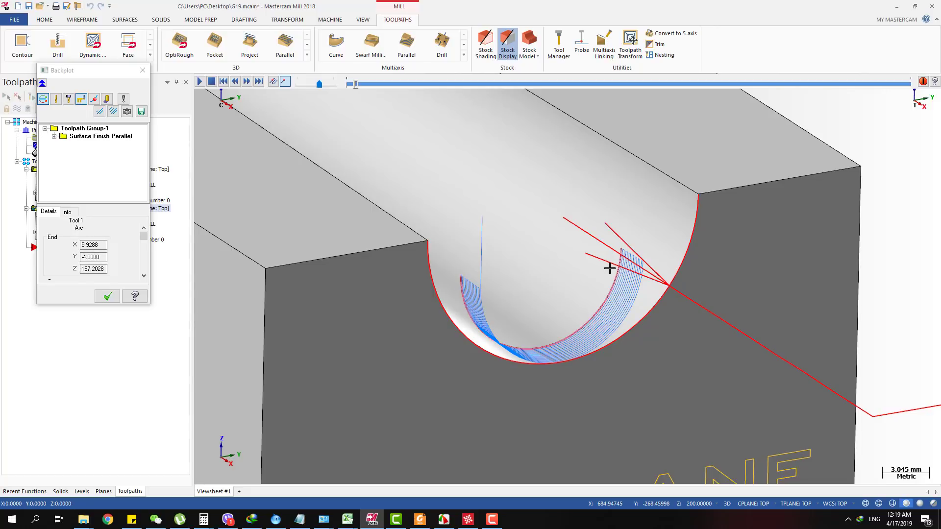
scroll(609, 268, "down", 2)
key("Escape")
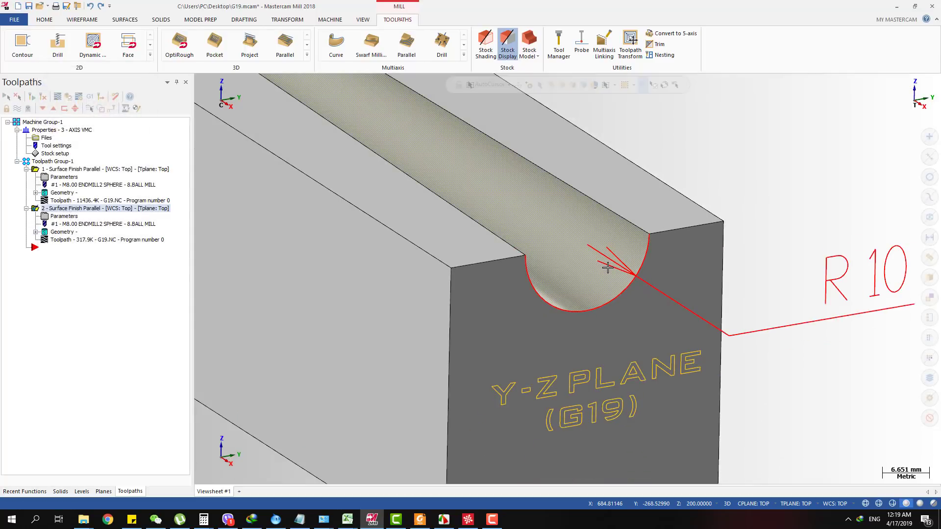
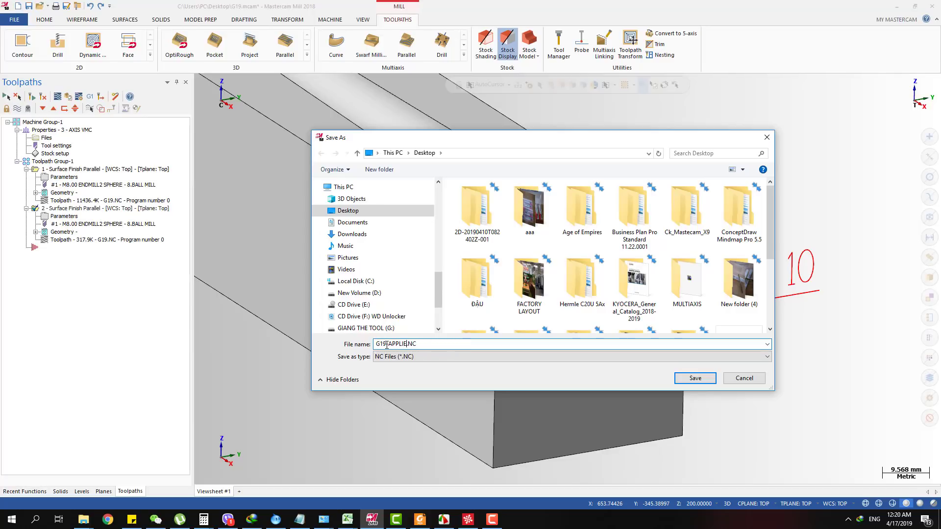
- Save the posted NC program to the desktop as G19-APPLIED.NC and look over its opening blocks
type("D")
key("Return")
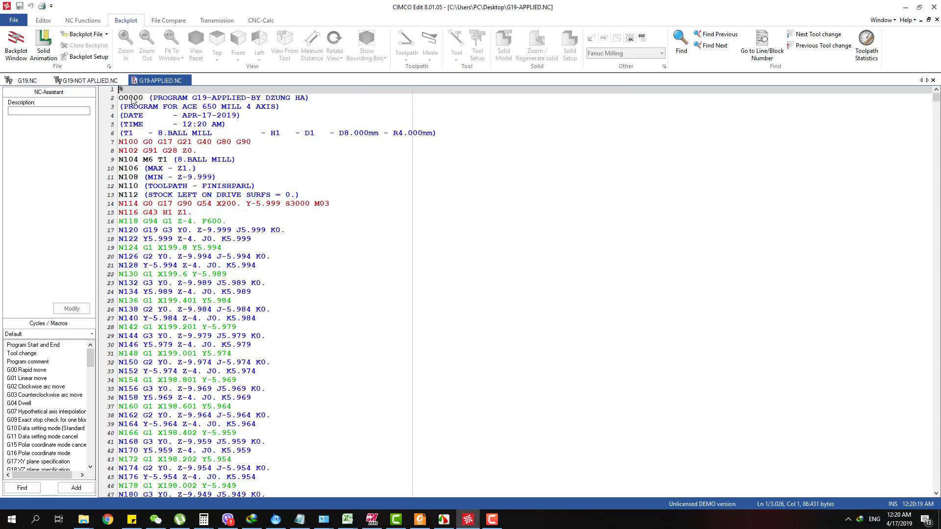
left_click(98, 80)
left_click(164, 81)
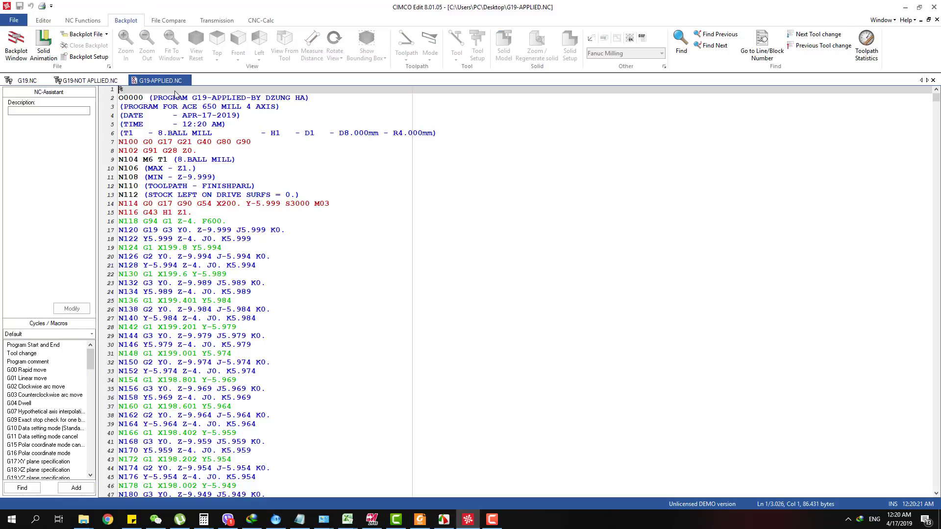
left_click_drag(304, 153, 202, 261)
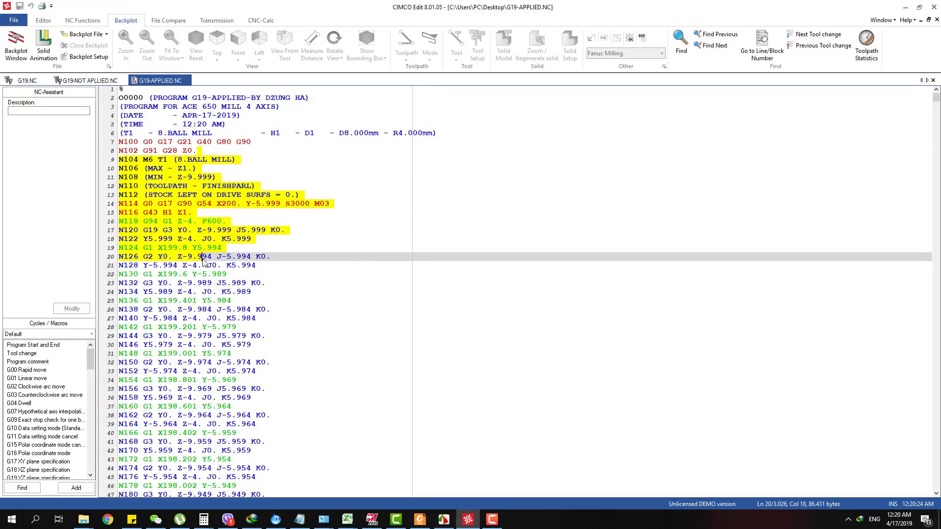
- Backplot G19-APPLIED.NC and inspect its first passes, including the G19 G3 arc in block N120
key("alt+b")
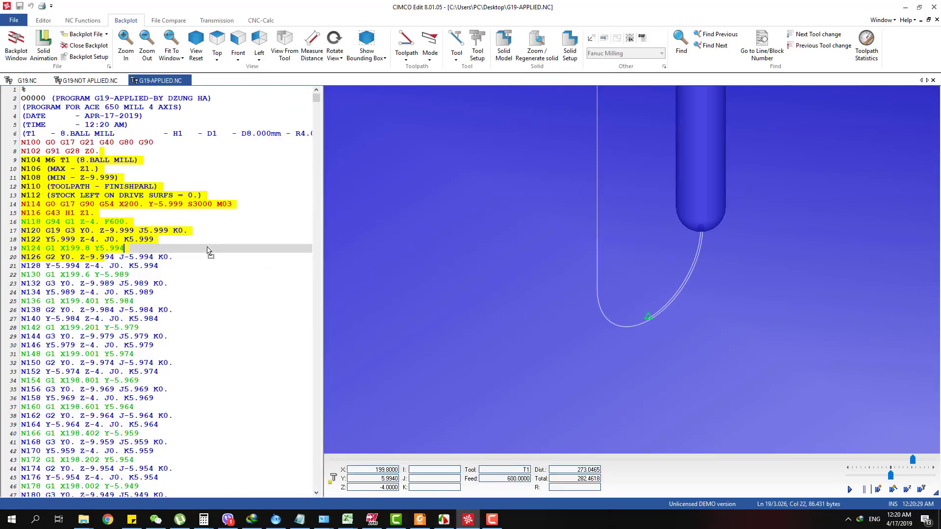
left_click_drag(186, 267, 56, 277)
left_click(55, 275)
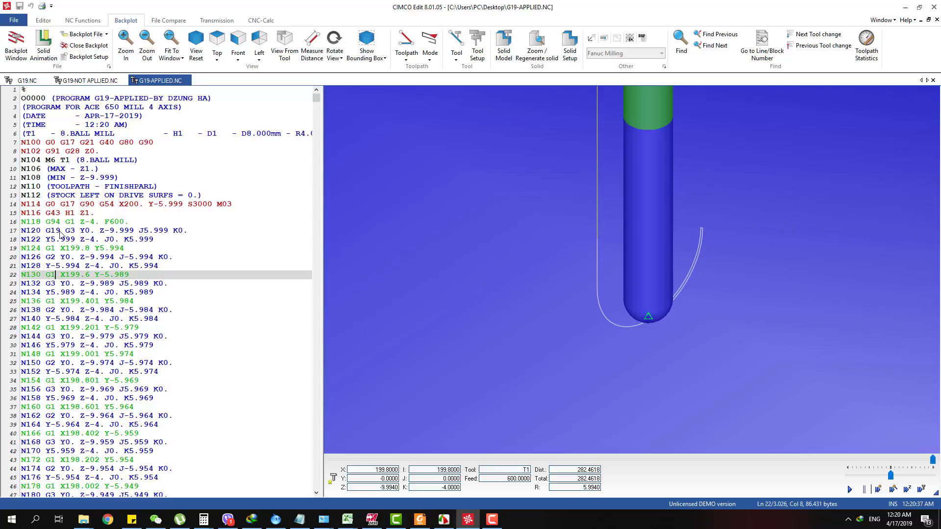
left_click(51, 233)
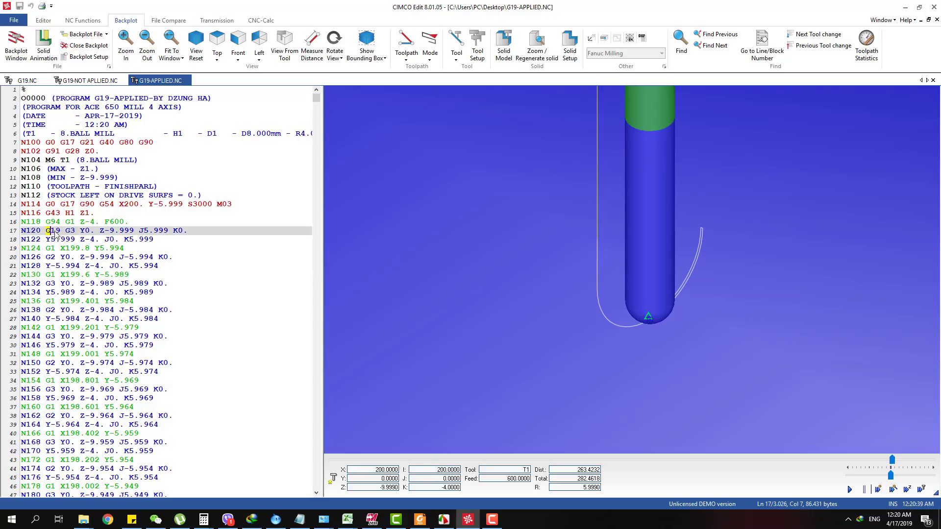
left_click_drag(55, 235, 62, 234)
left_click(52, 234)
- Step through the G2/G3 arc and linear blocks after N120, following the YZ arcs down to N164 and back to N156
key("Down")
key("Down")
key("Down")
key("Down")
key("Down")
key("Down")
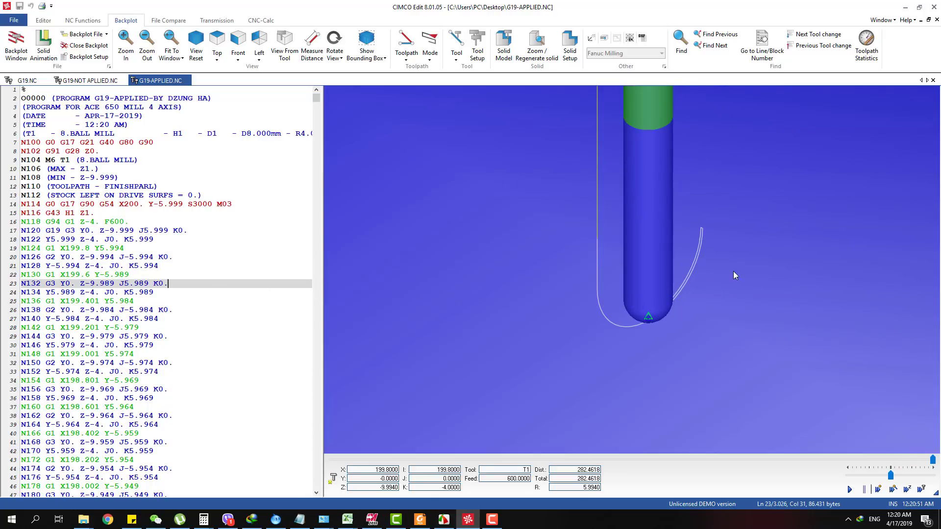
key("Down")
key("Down")
key("Down")
key("Down")
key("End")
key("Down")
key("Down")
key("Down")
key("Down")
key("Down")
key("Down")
key("Down")
key("Down")
key("Down")
key("Down")
key("Down")
key("Down")
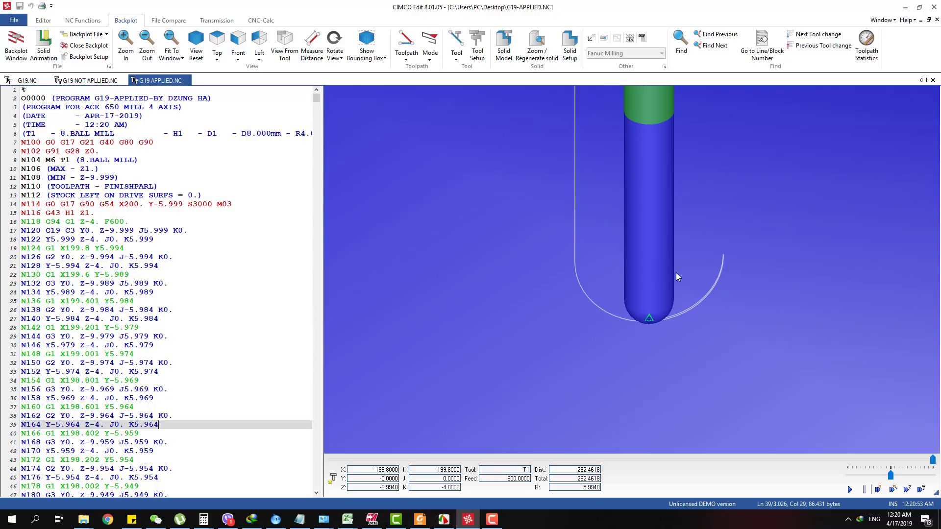
key("Up")
key("Up")
key("Up")
key("Up")
- Set the backplot mode to Animate / Show From Last Tool Change and examine further arc blocks around N216
left_click(430, 49)
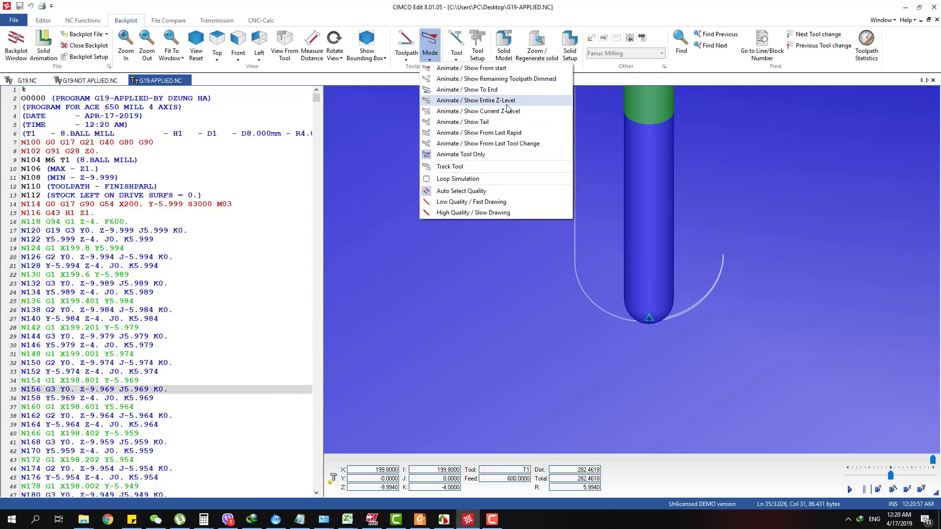
left_click(500, 144)
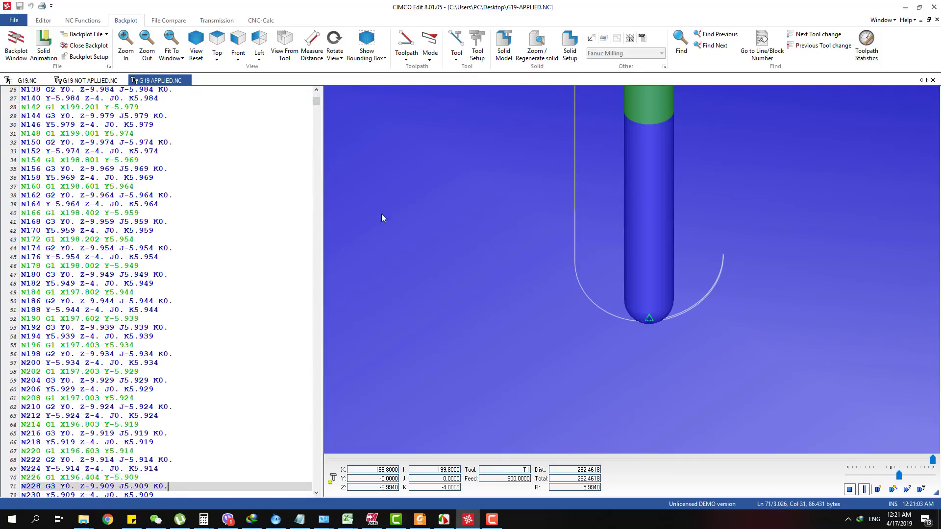
scroll(578, 293, "down", 2)
scroll(642, 294, "down", 1)
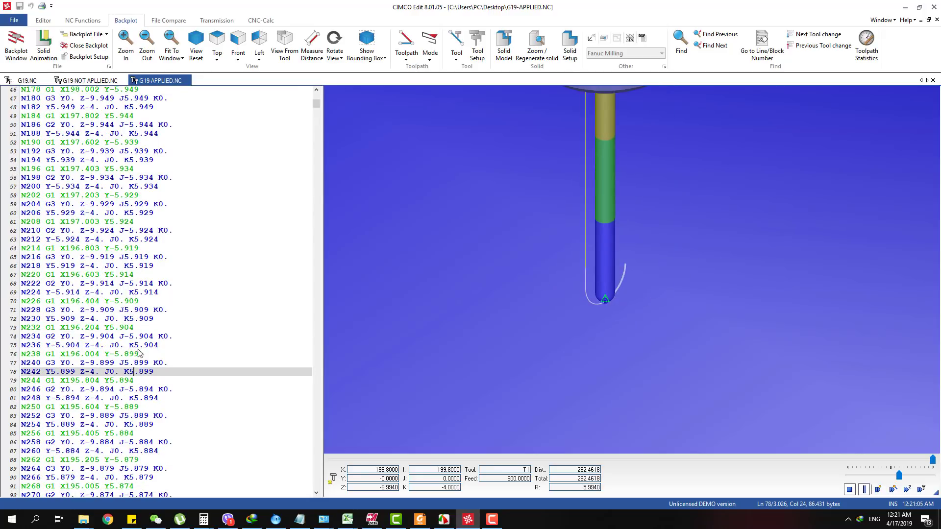
left_click(155, 250)
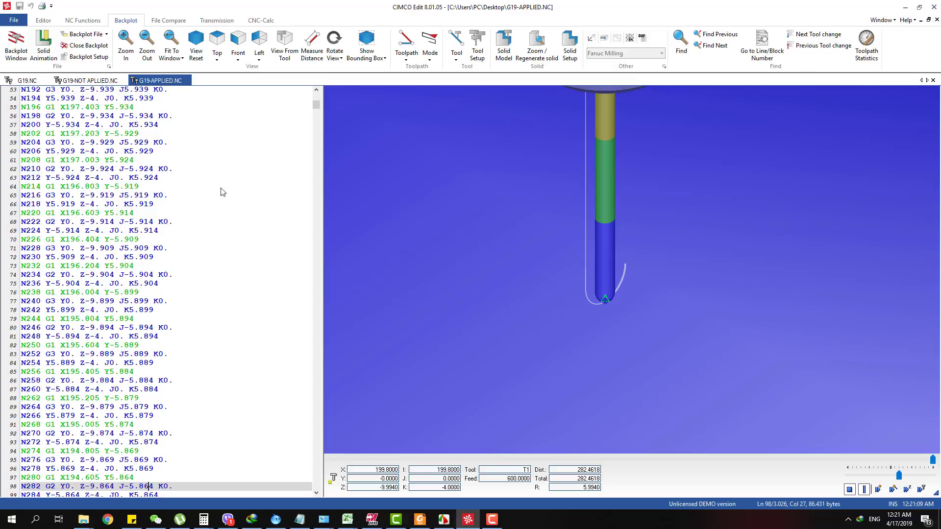
left_click(85, 196)
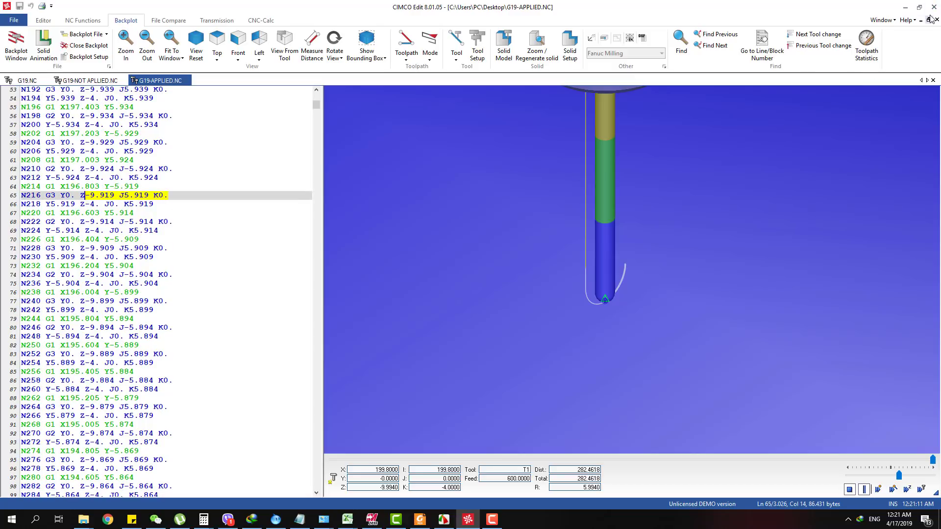
- Switch to Mastercam and open the Arc settings of the GENERIC FANUC 3X MILL control definition from the 3 - AXIS VMC machine definition
left_click(108, 520)
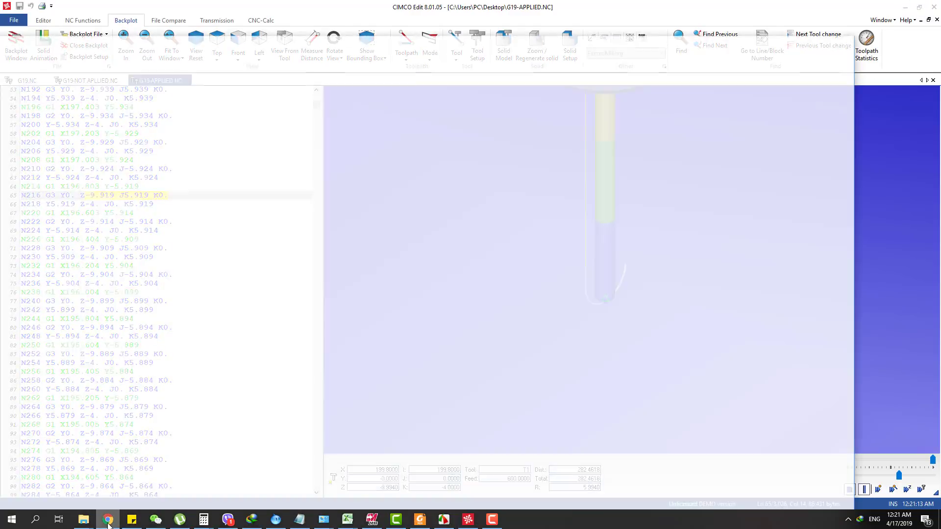
left_click(376, 523)
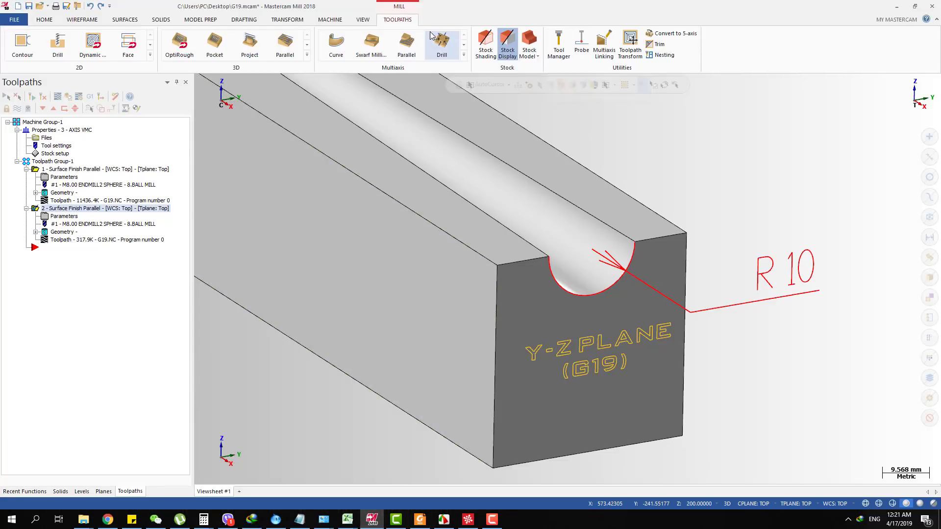
left_click(324, 20)
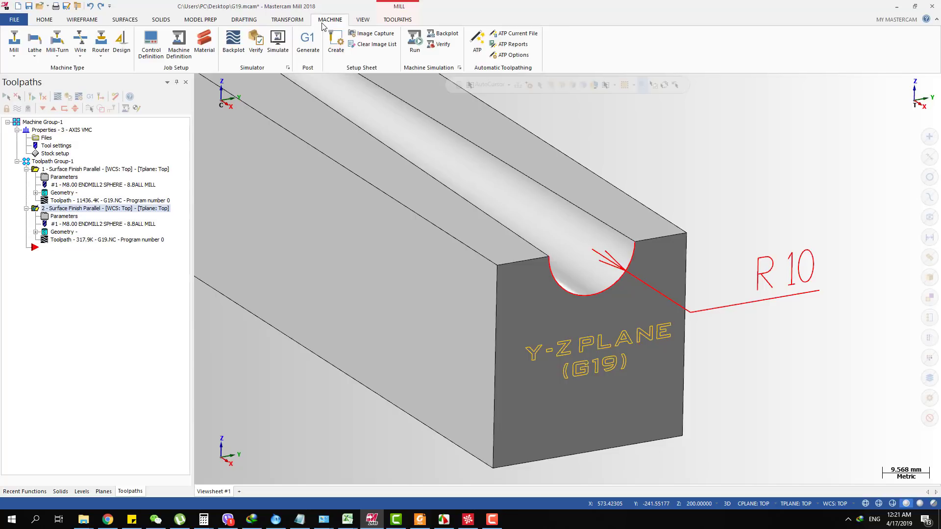
left_click(179, 44)
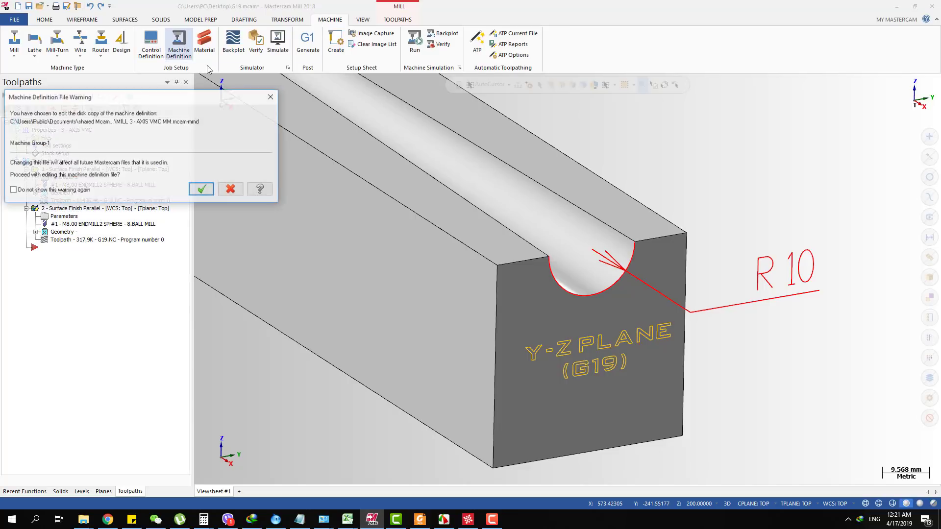
left_click(202, 190)
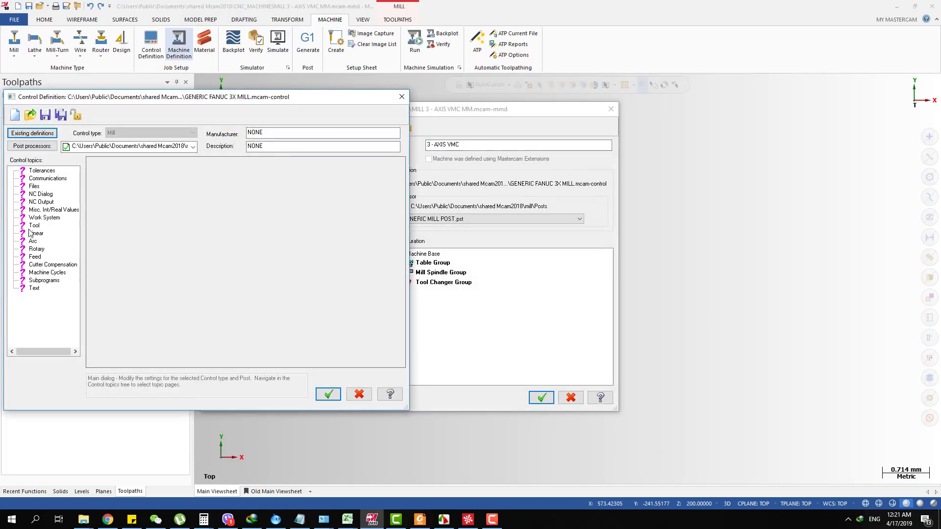
left_click(35, 241)
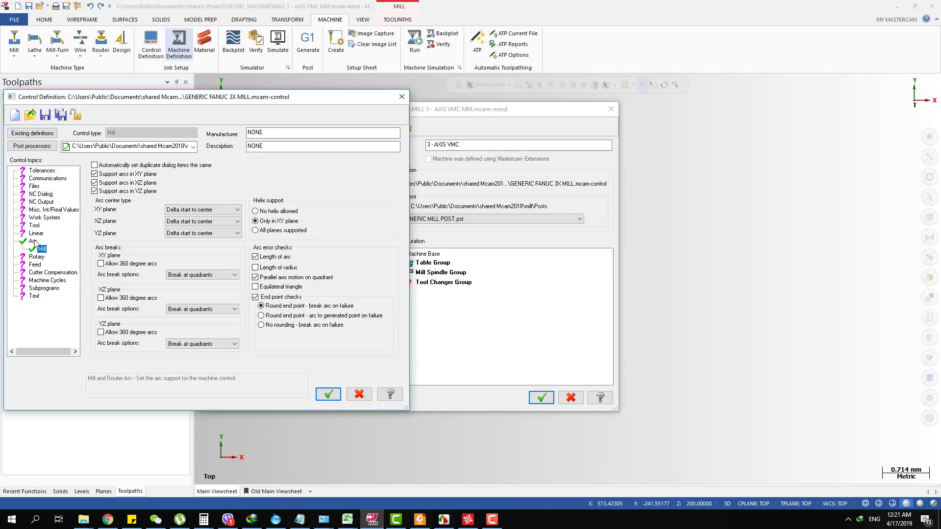
- Leave the XY and XZ arc center types at Delta start to center and set the YZ plane to Radius
left_click(195, 209)
left_click(189, 224)
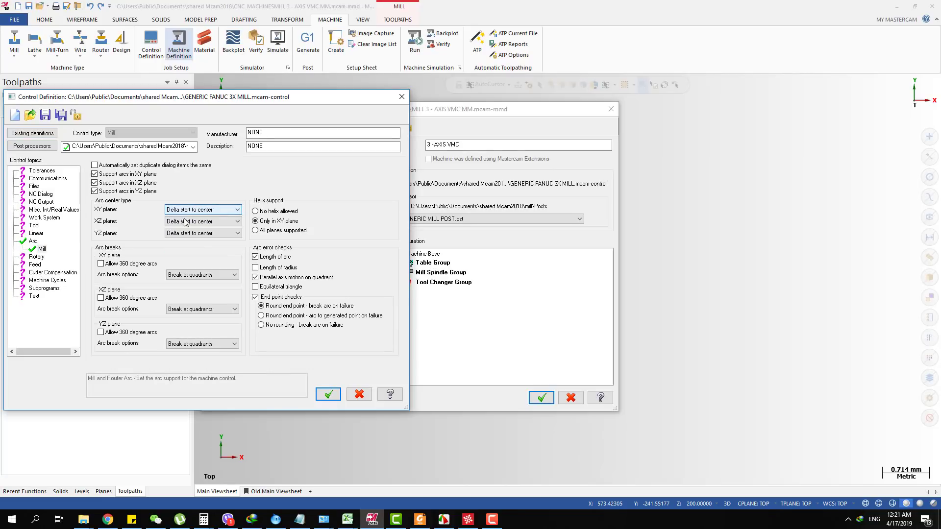
left_click(196, 221)
left_click(189, 236)
left_click(196, 233)
left_click(188, 268)
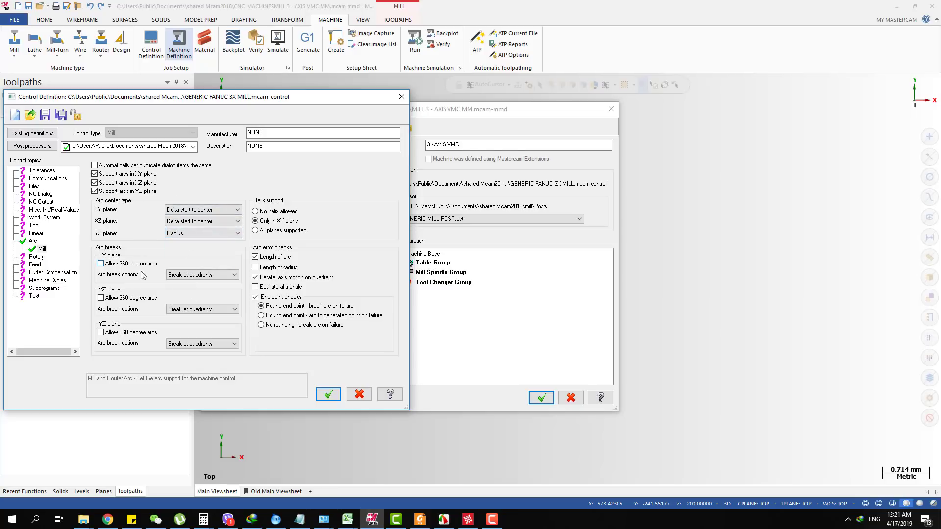
- Set the YZ-plane arc break option to Don't break arcs and save the modified control definition
left_click(183, 277)
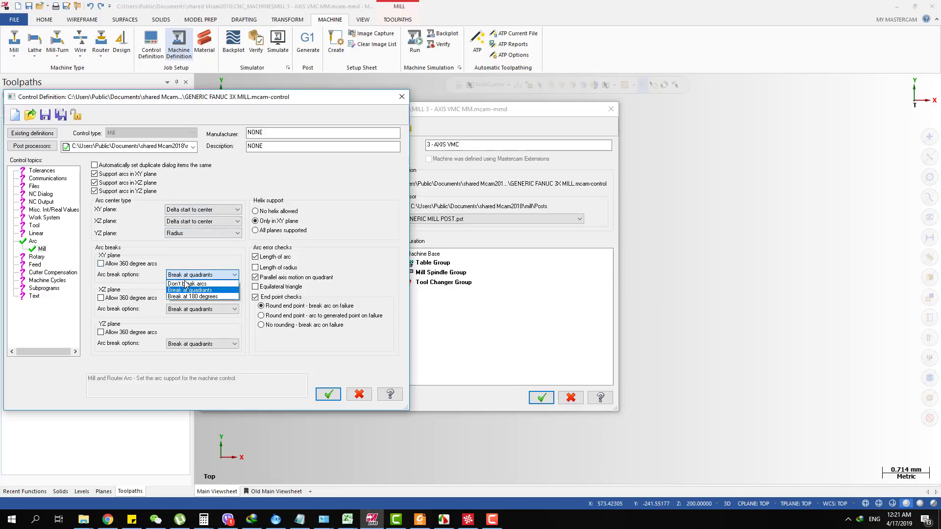
left_click(150, 274)
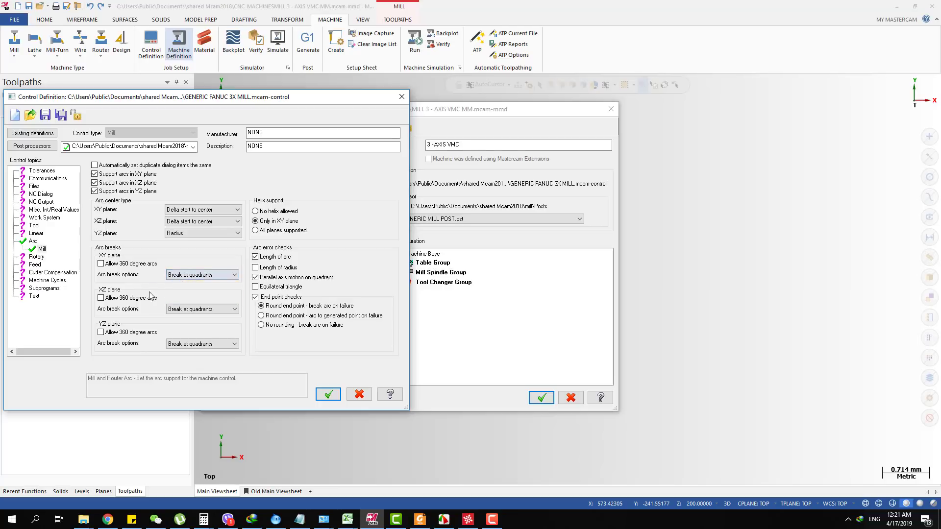
left_click(190, 345)
left_click(190, 353)
left_click(328, 394)
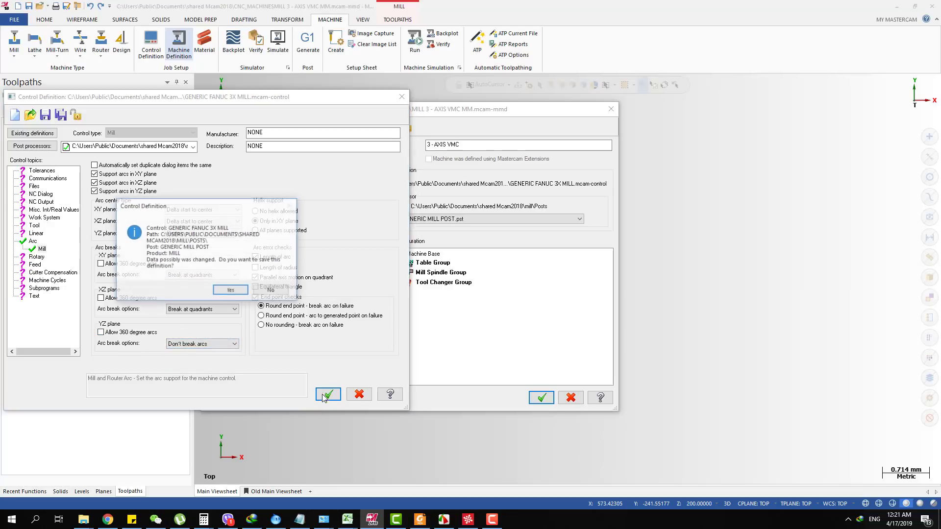
left_click(231, 291)
key("Return")
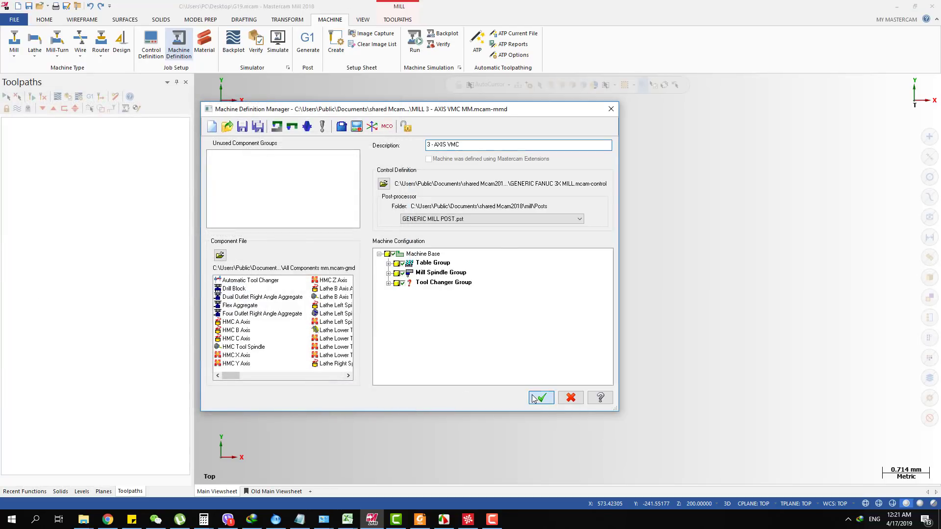
left_click(400, 286)
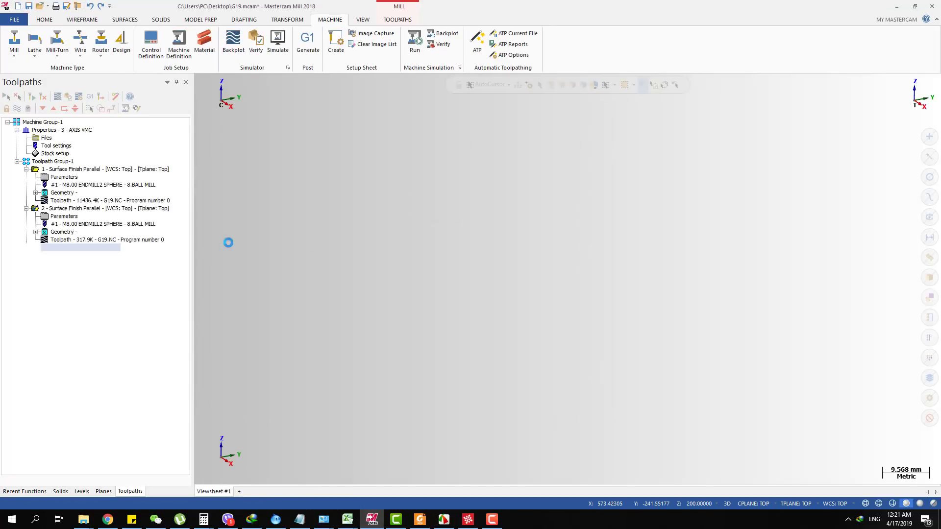
left_click(503, 281)
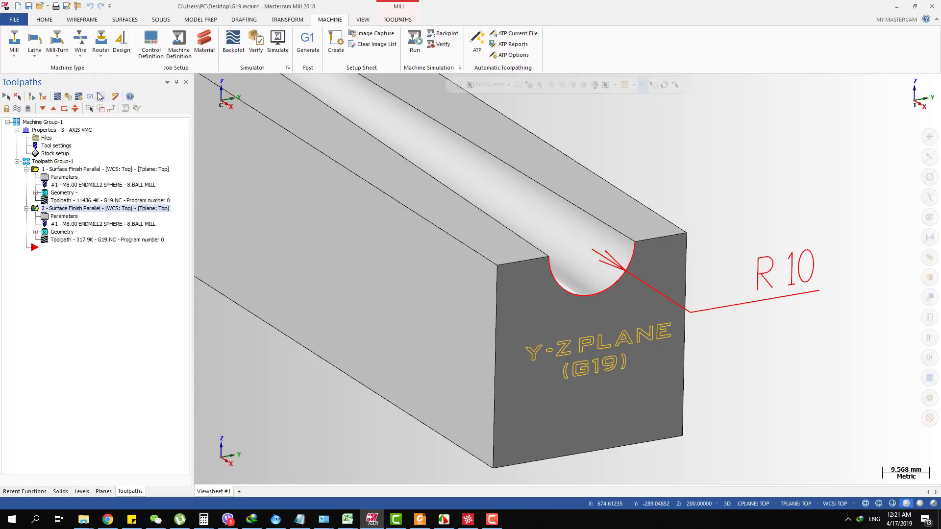
- Post only the copied Surface Finish Parallel operation, declining to post all operations
left_click(90, 96)
left_click(407, 371)
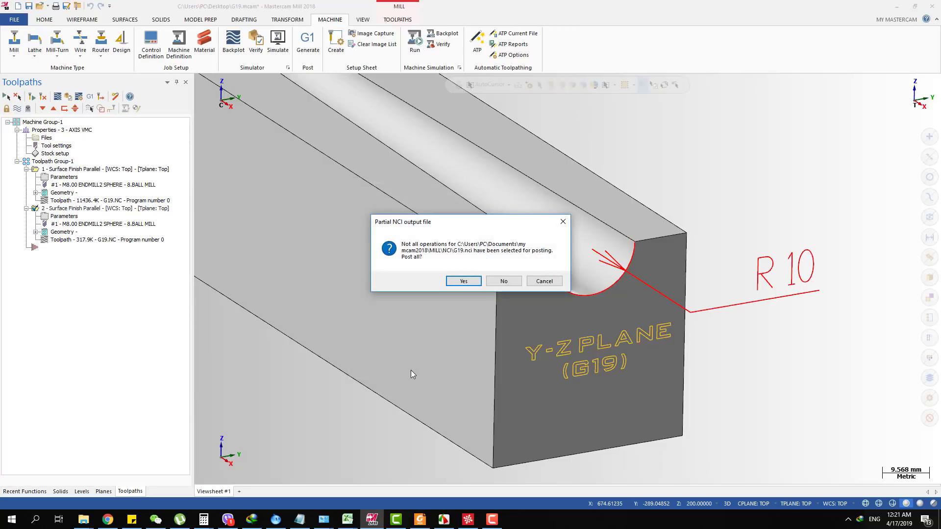
left_click(504, 280)
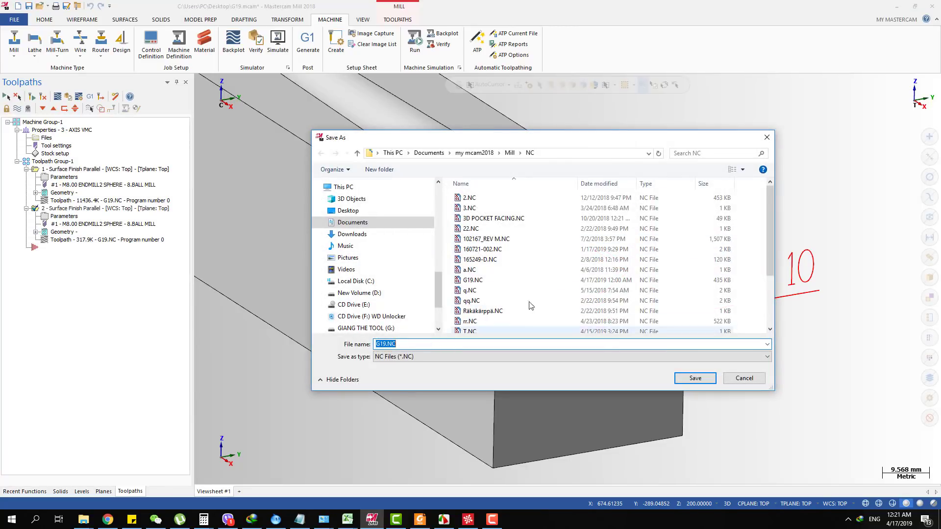
- Save the posted program of the copied operation as G19 APPLIED.NC in the NC folder
scroll(519, 300, "down", 3)
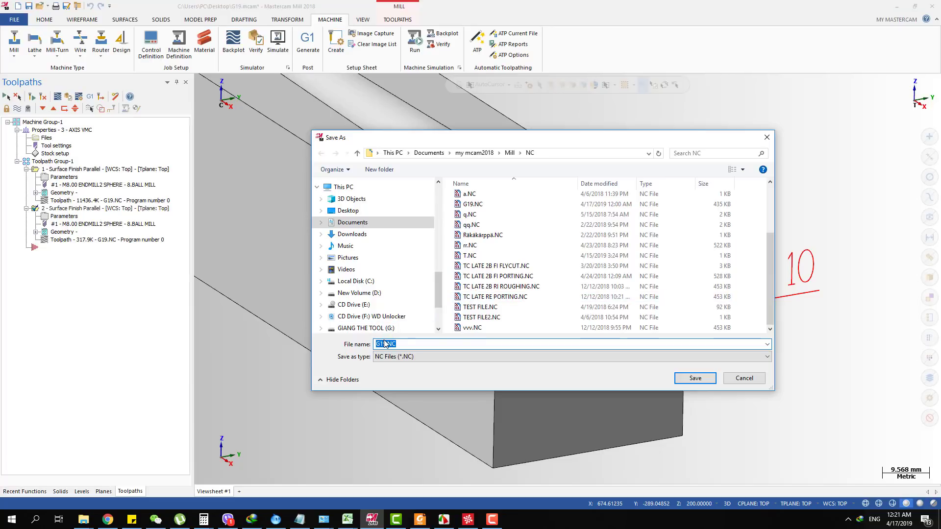
key("End")
key("Left")
key("Left")
key("Left")
scroll(597, 267, "up", 3)
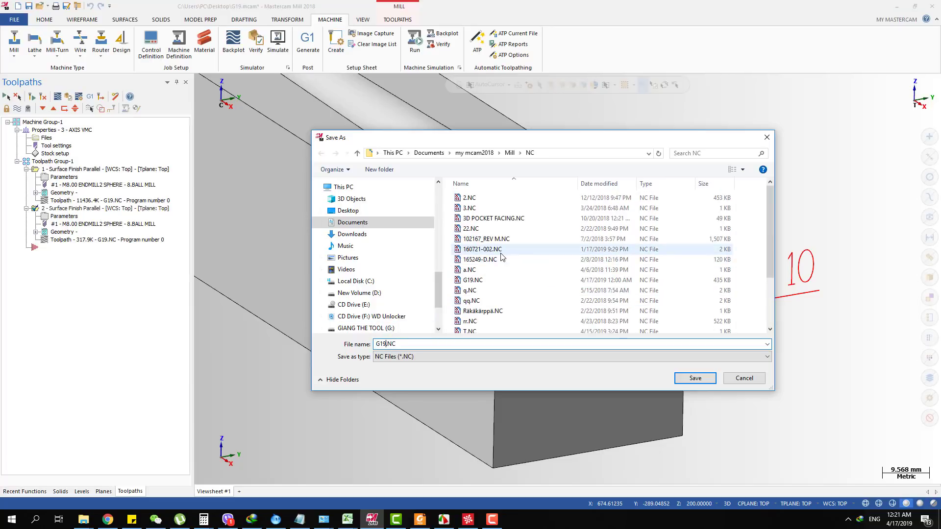
scroll(511, 277, "down", 3)
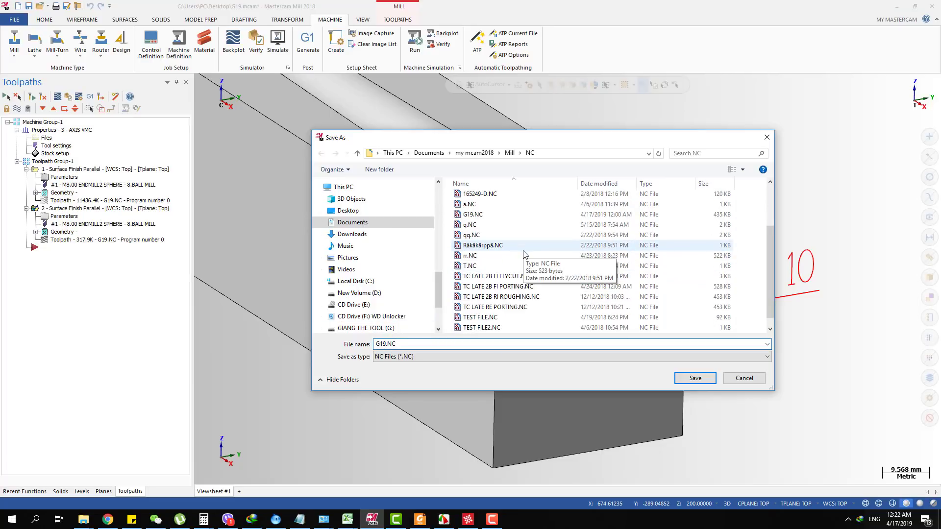
scroll(507, 267, "up", 3)
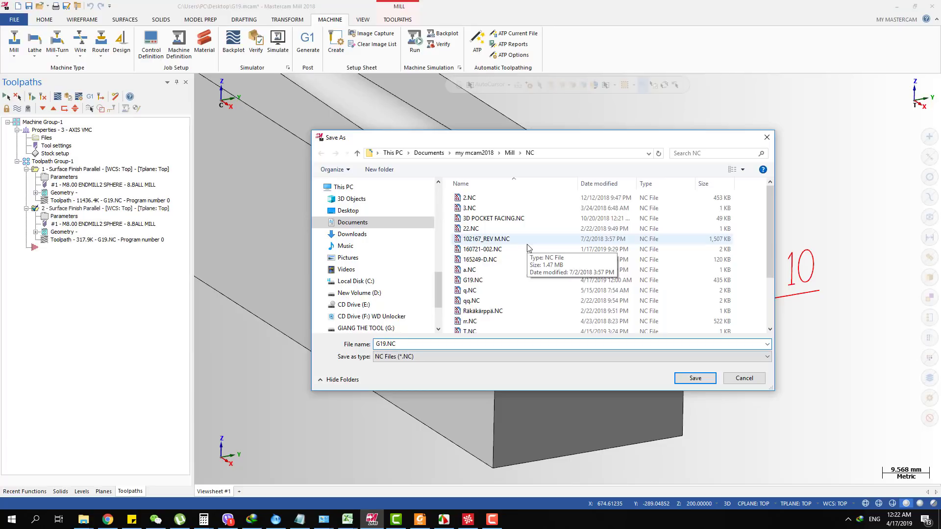
left_click(494, 281)
left_click(386, 344)
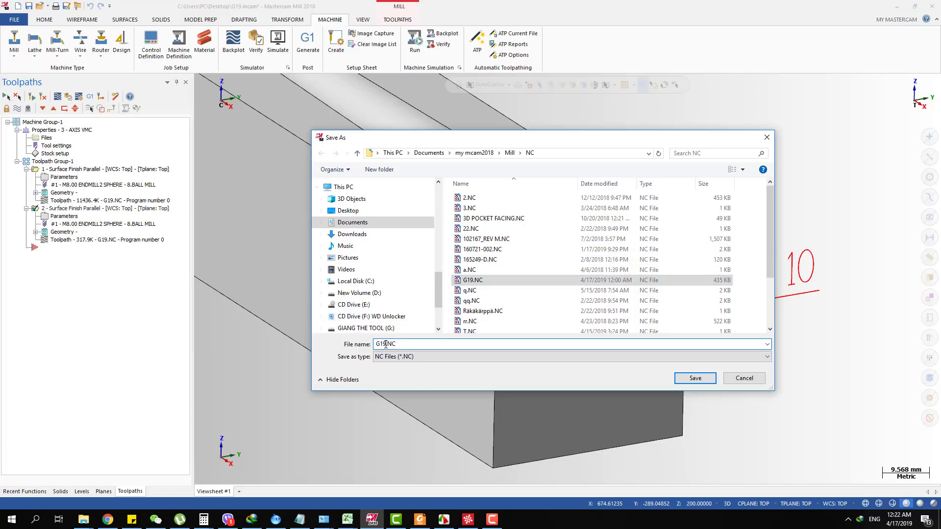
type("_A")
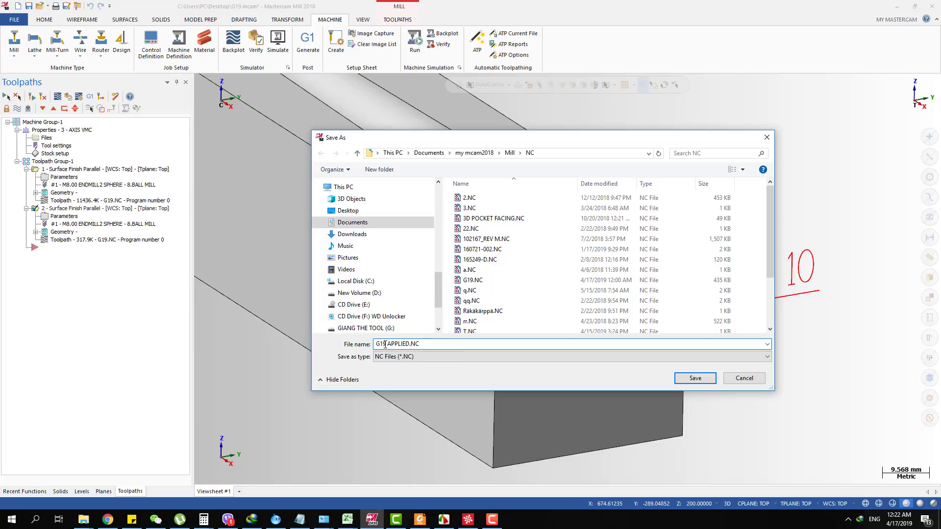
type("PLIED")
key("Return")
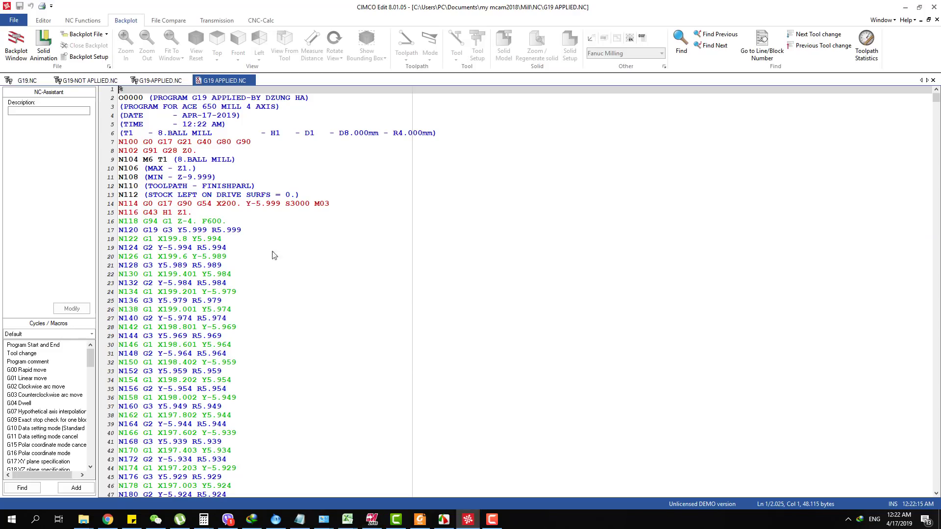
- Backplot the G19 APPLIED.NC program beside its code, with the groove's open end in close view
left_click(225, 274)
left_click(162, 309)
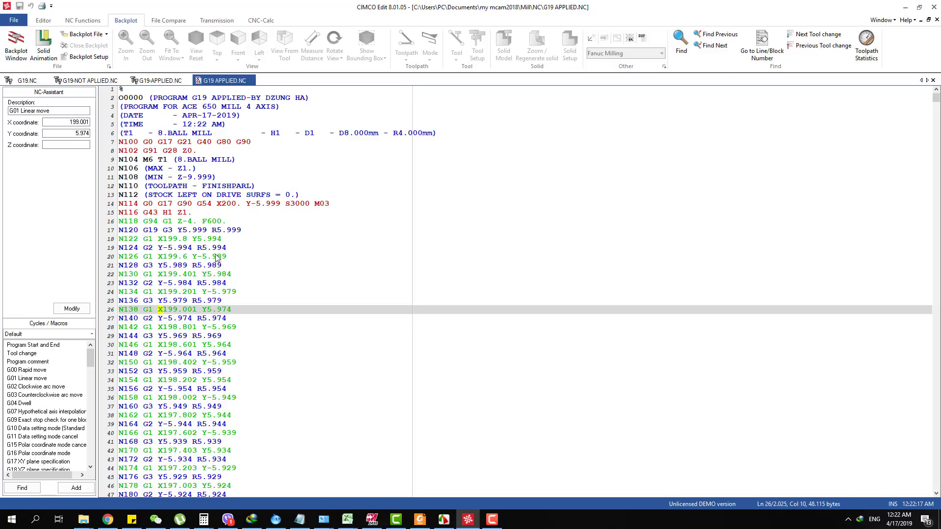
key("alt+b")
scroll(632, 271, "up", 5)
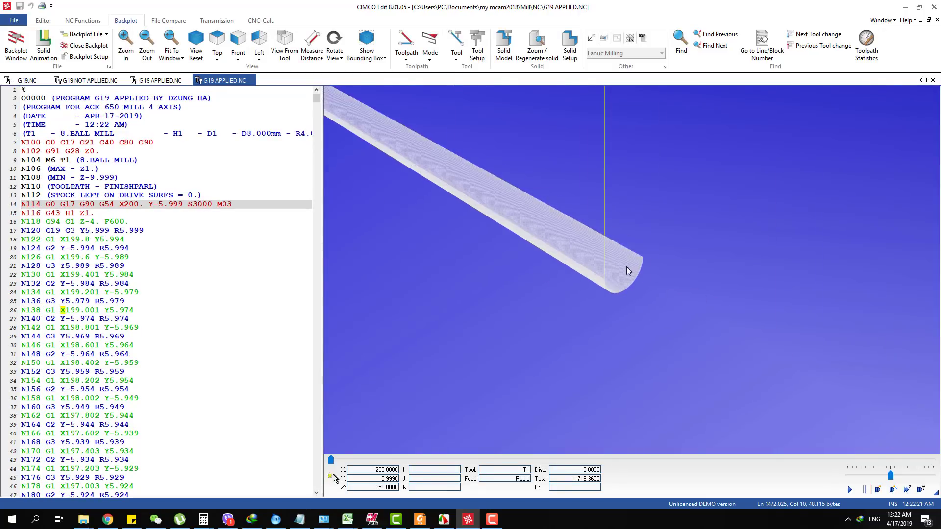
scroll(626, 271, "up", 3)
- Step the backplot through the G19 APPLIED.NC blocks from N118 on, examining the tool motion for each G2/G3 arc and G1 stepover
left_click(133, 221)
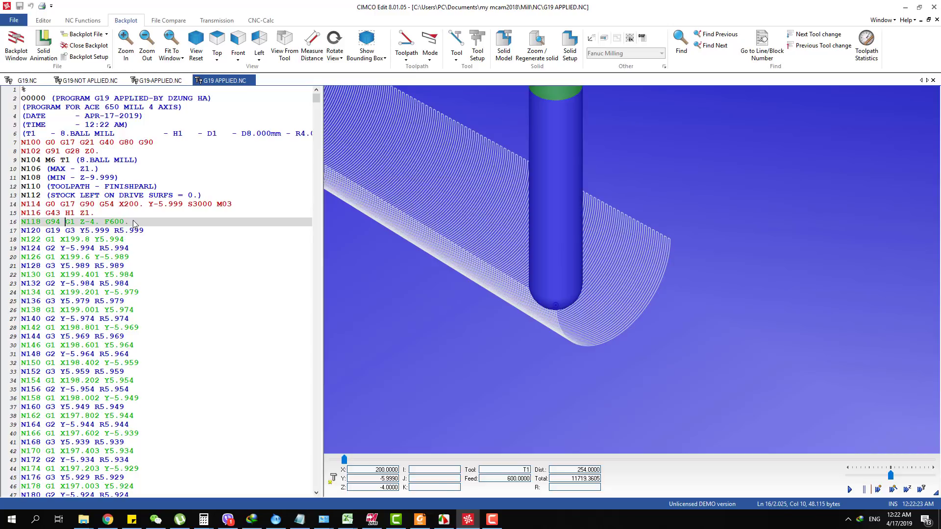
key("Down")
key("Up")
key("Up")
key("Down")
key("Down")
key("Up")
key("Down")
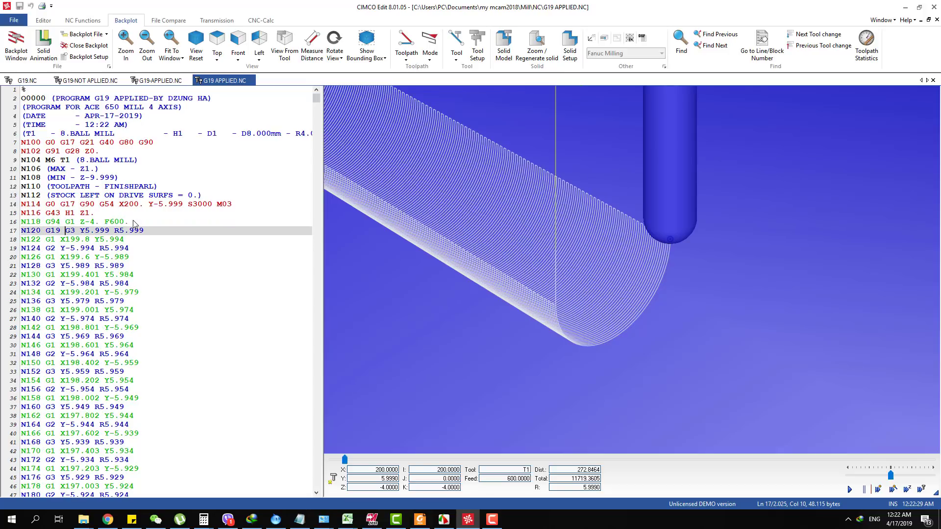
key("Down")
key("Down")
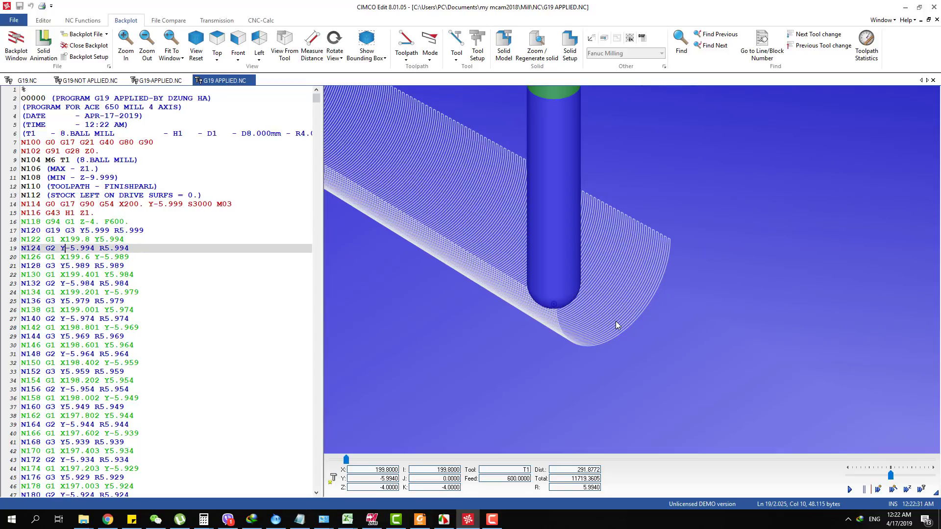
key("Down")
key("Down")
key("Down")
key("Down")
key("Down")
key("Down")
key("Down")
key("Down")
scroll(750, 319, "down", 3)
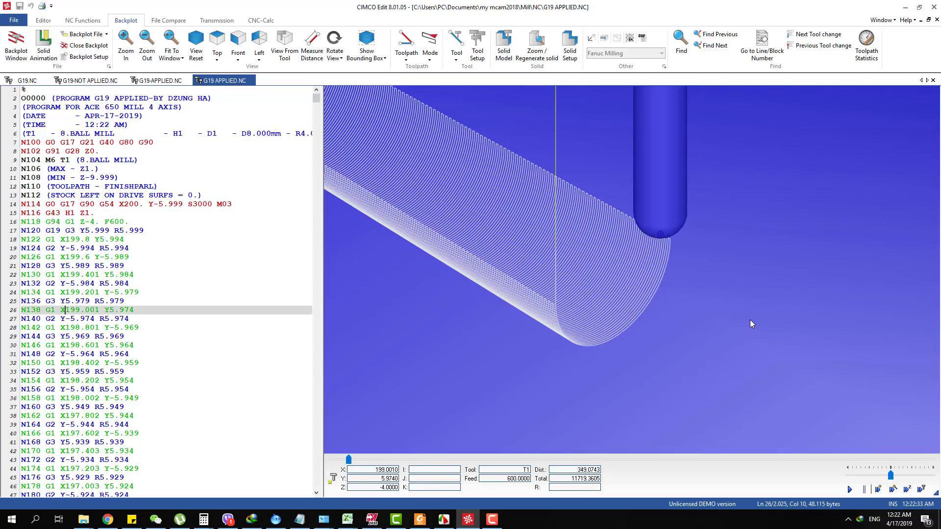
key("Down")
key("Down")
key("Down")
key("Down")
key("Down")
key("Down")
key("Down")
key("Down")
key("Down")
key("Down")
key("Down")
key("Down")
key("Down")
key("Down")
key("Down")
key("Down")
key("Down")
key("Down")
key("Down")
key("Down")
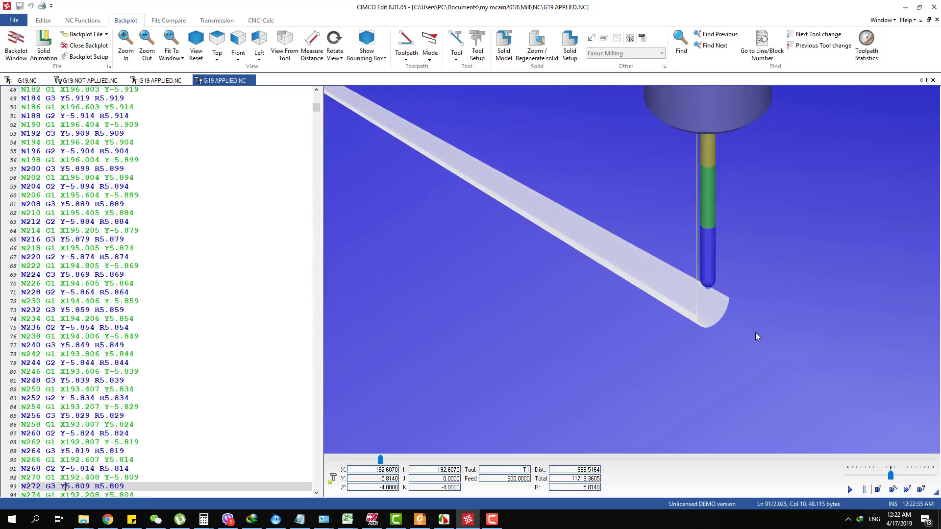
- Bring up G19-NOT APLLIED.NC and highlight the short linear YZ moves from N1572 to N1620 for comparison
left_click(90, 85)
left_click(93, 176)
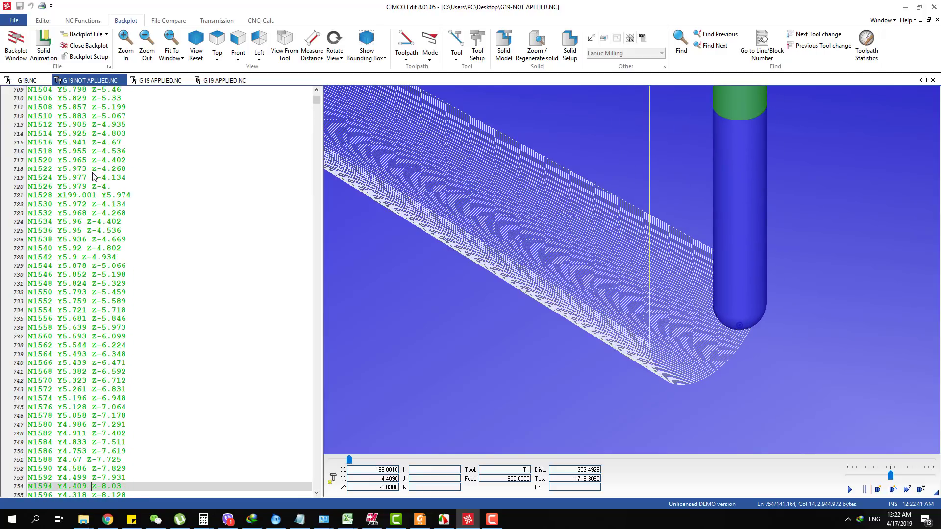
left_click_drag(132, 198, 122, 474)
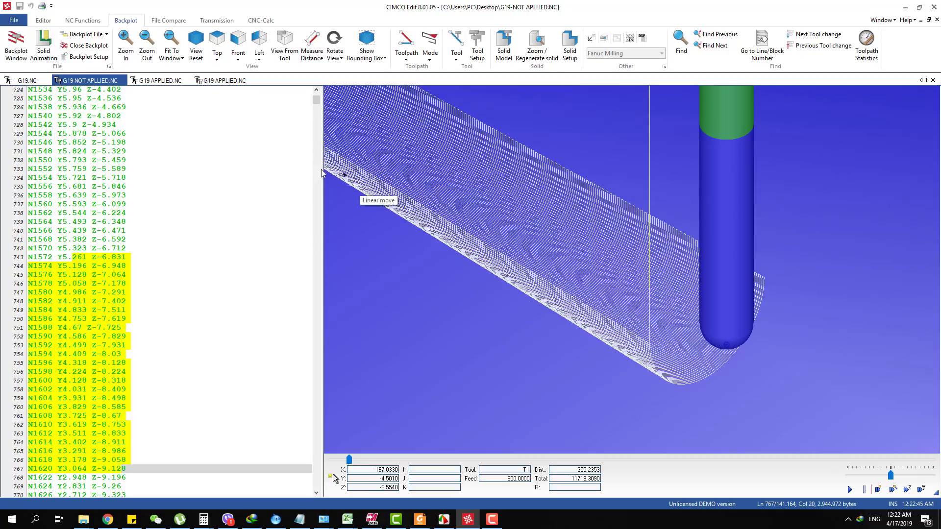
- Return to G19 APPLIED.NC and step through the arc blocks from N218 to N232 in a close backplot view
left_click(225, 81)
left_click(160, 155)
key("Down")
key("Down")
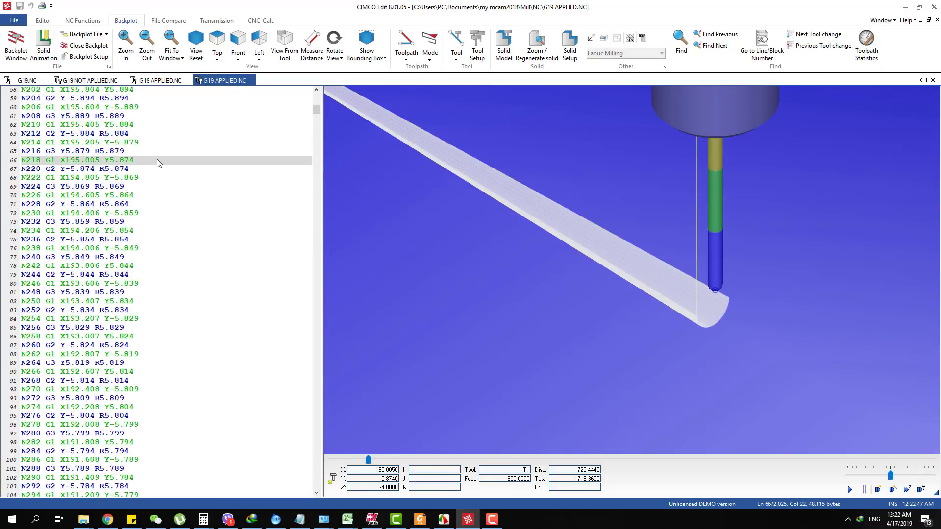
scroll(710, 309, "up", 5)
scroll(600, 241, "down", 3)
scroll(554, 201, "up", 4)
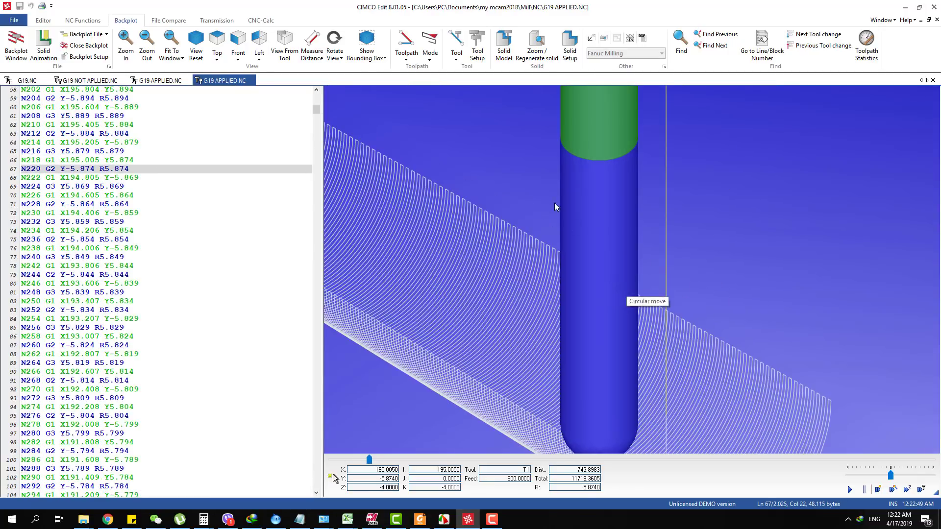
key("Down")
key("Down")
key("Down")
key("Down")
key("Down")
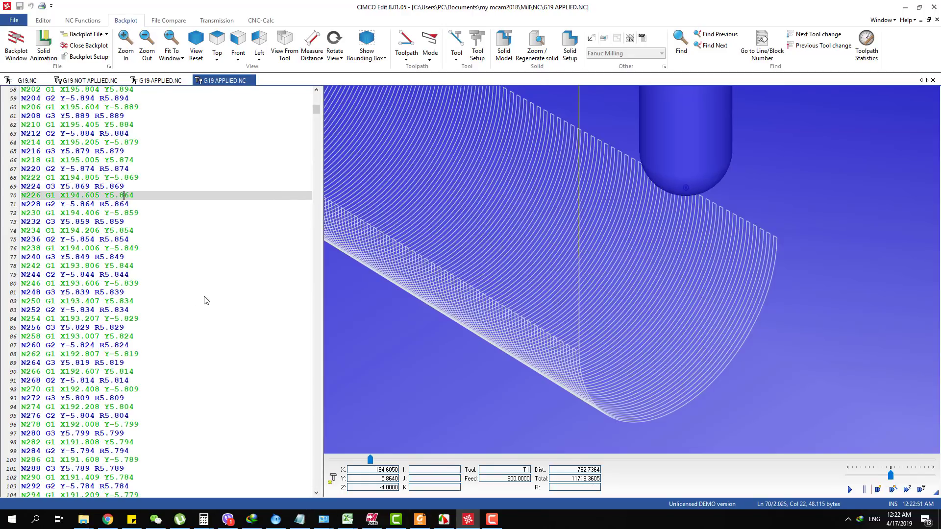
key("Down")
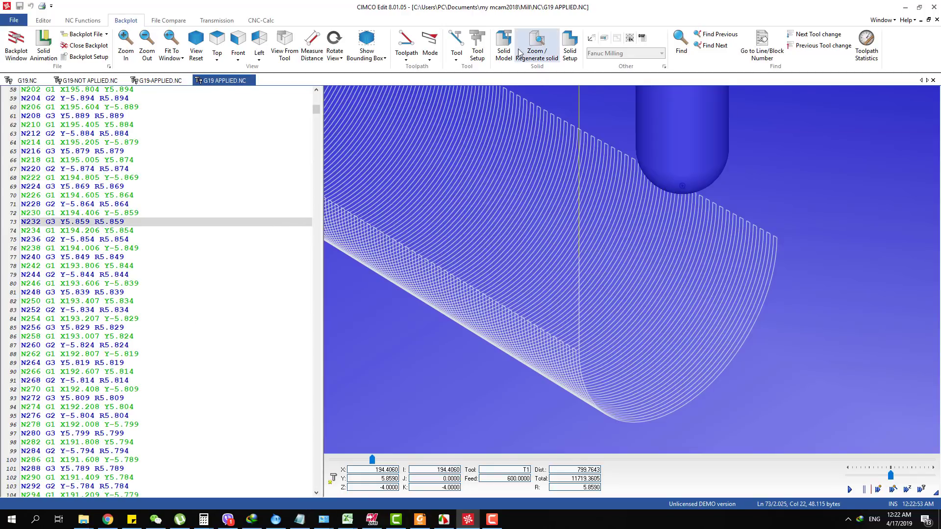
- Limit the backplot display to the path already traversed and step from N232 to N260 to examine the zigzag arc passes
left_click(429, 46)
left_click(542, 144)
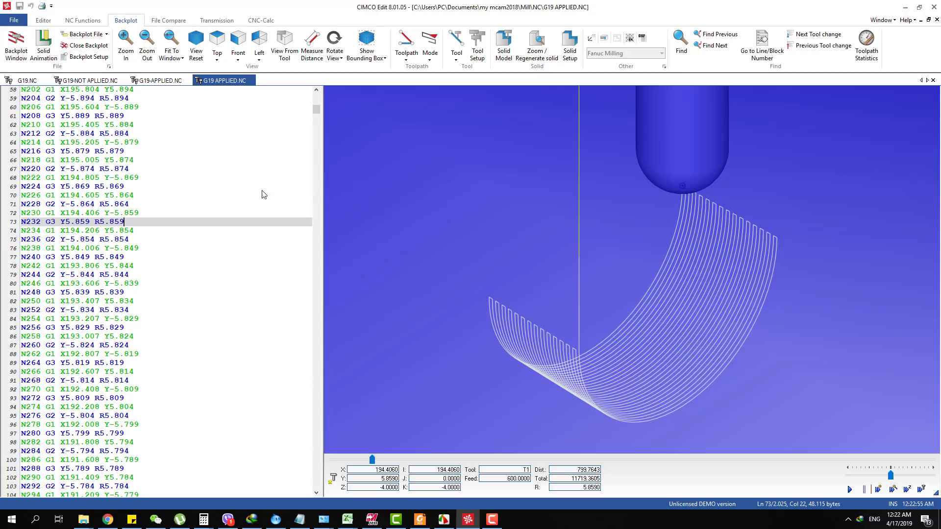
key("Down")
key("Down")
key("Down")
key("Down")
key("Down")
key("Down")
key("Down")
key("Down")
key("Down")
key("Down")
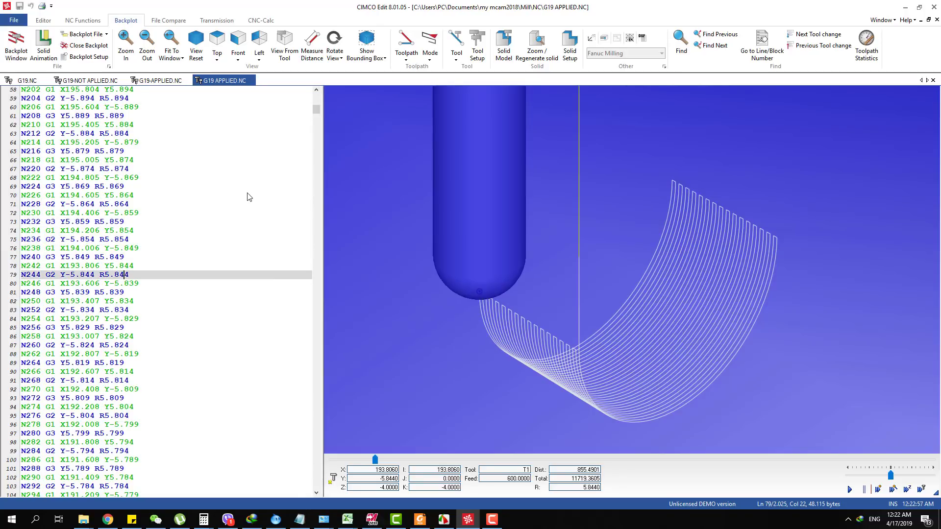
key("Down")
key("Down")
key("Down")
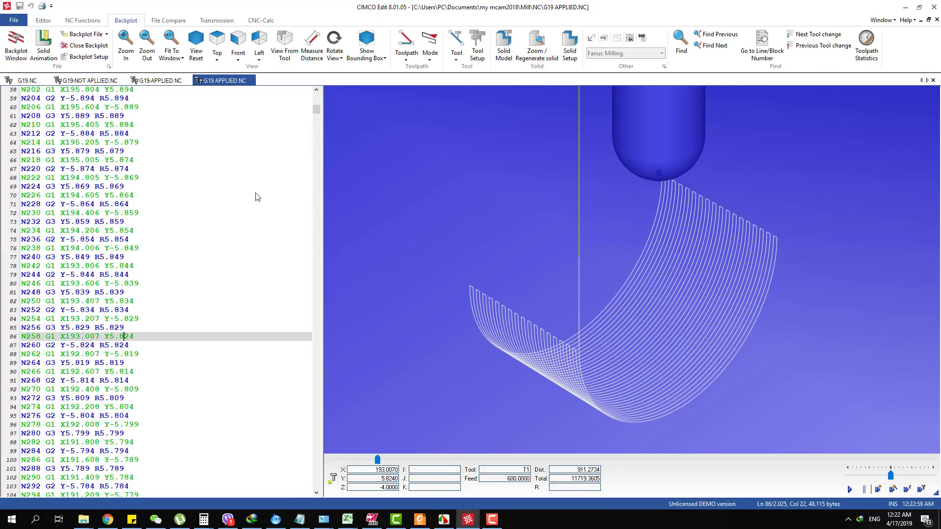
key("Down")
scroll(551, 233, "down", 3)
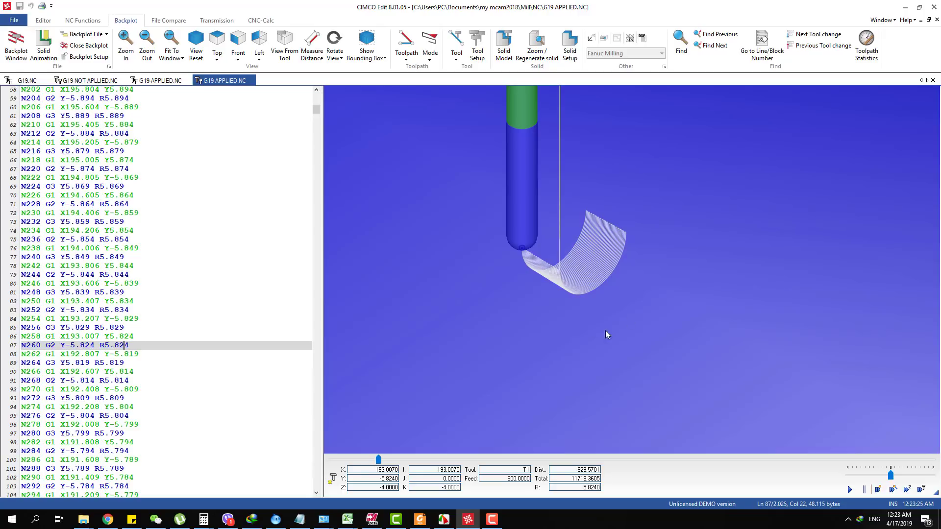
- Switch to Mastercam, set the copied Surface Finish Parallel operation's cutting method to One way, and regenerate its toolpath
left_click(372, 519)
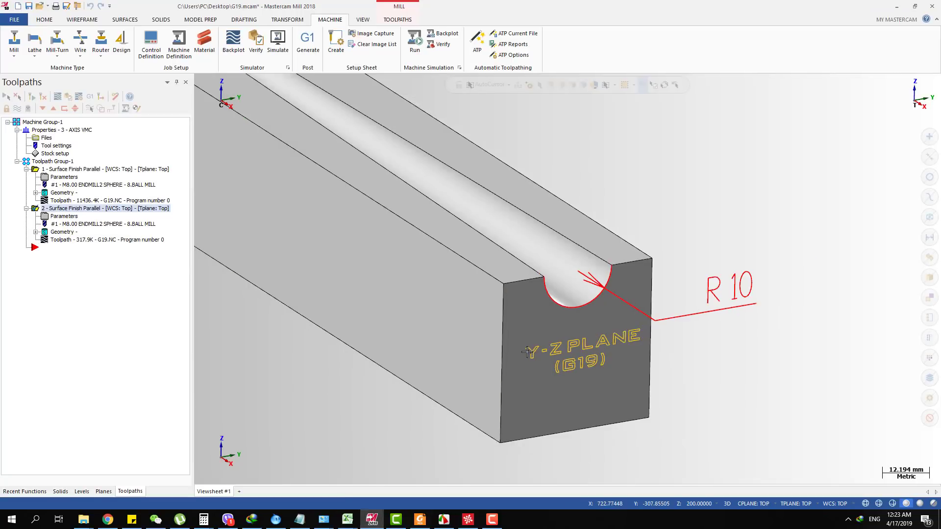
scroll(526, 352, "down", 1)
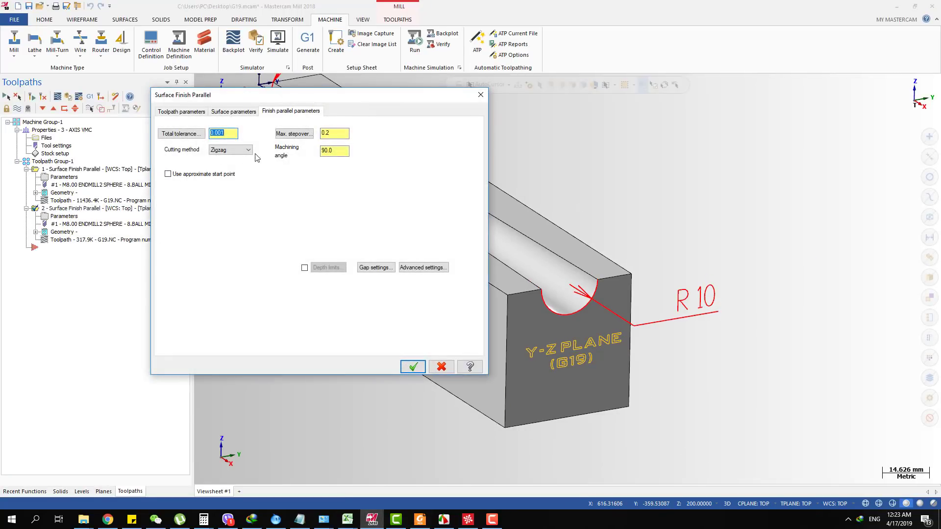
left_click(245, 150)
left_click(236, 164)
left_click(413, 367)
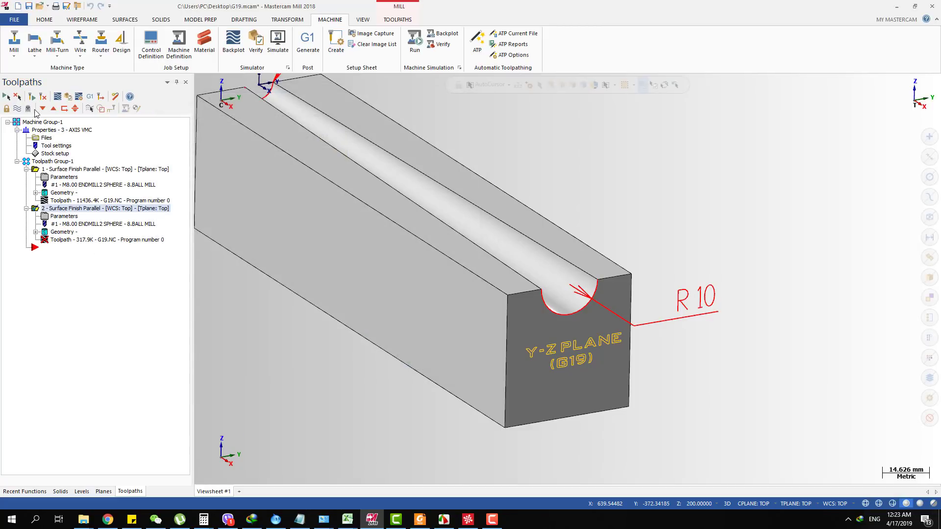
left_click(31, 98)
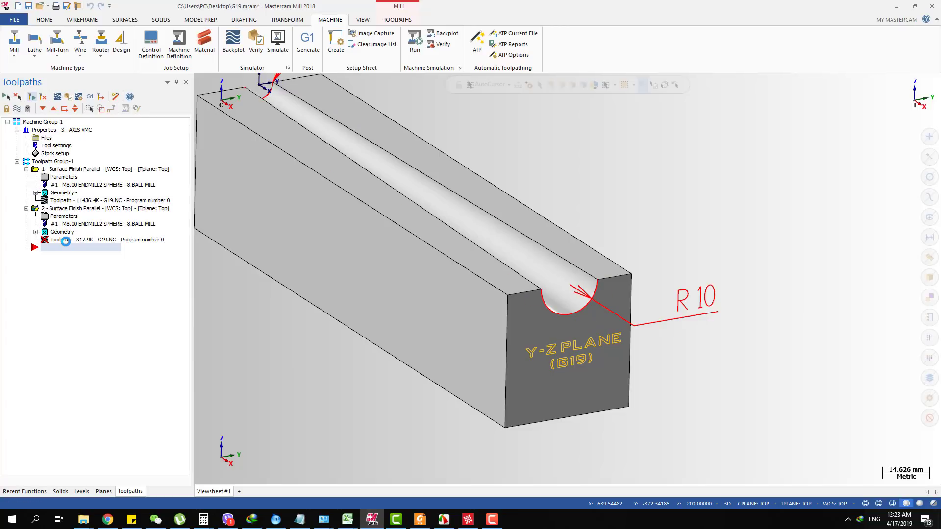
- Backplot the first portion of the one-way toolpath at the groove's open end to check its passes and retracts
key("alt+t")
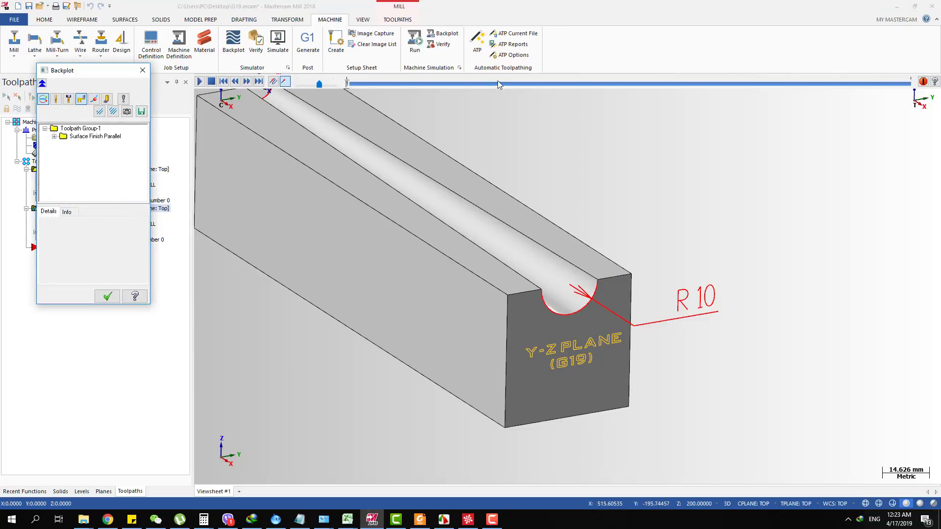
left_click_drag(351, 90, 372, 91)
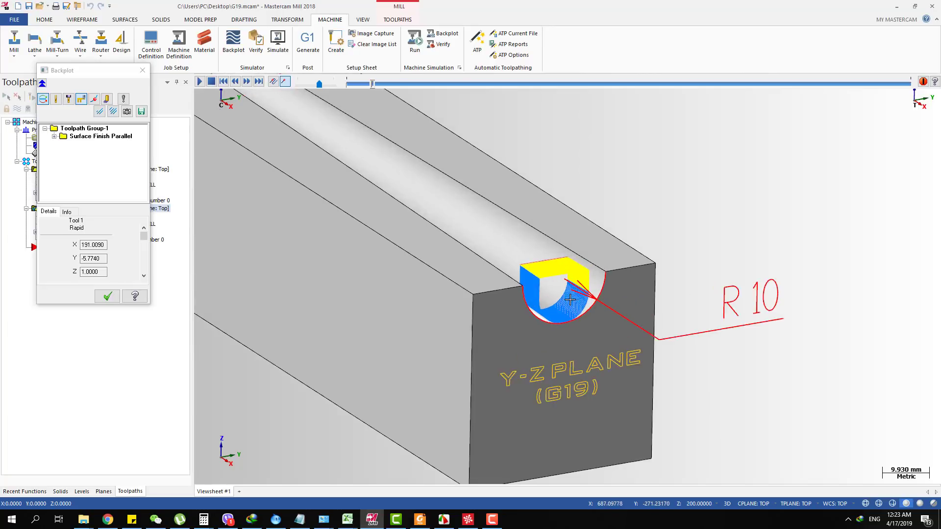
scroll(519, 290, "up", 4)
middle_click_drag(518, 290, 526, 289)
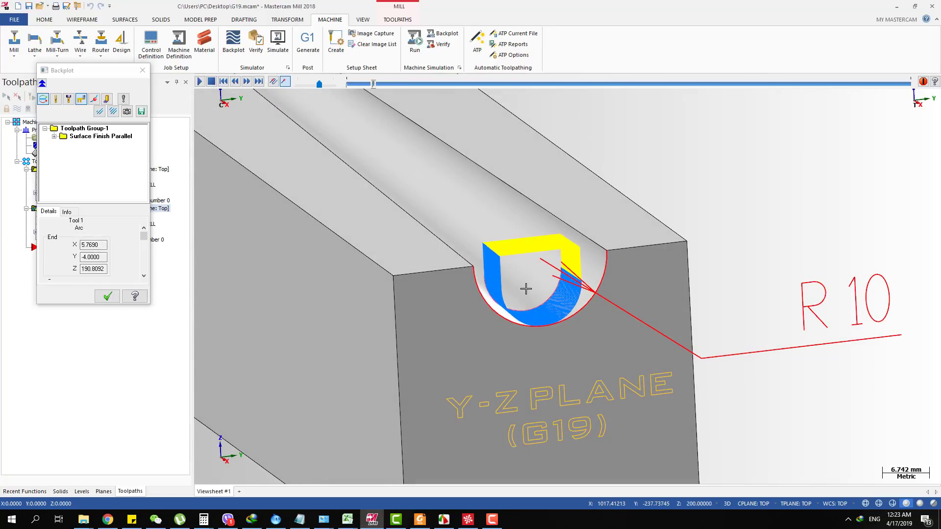
left_click(107, 295)
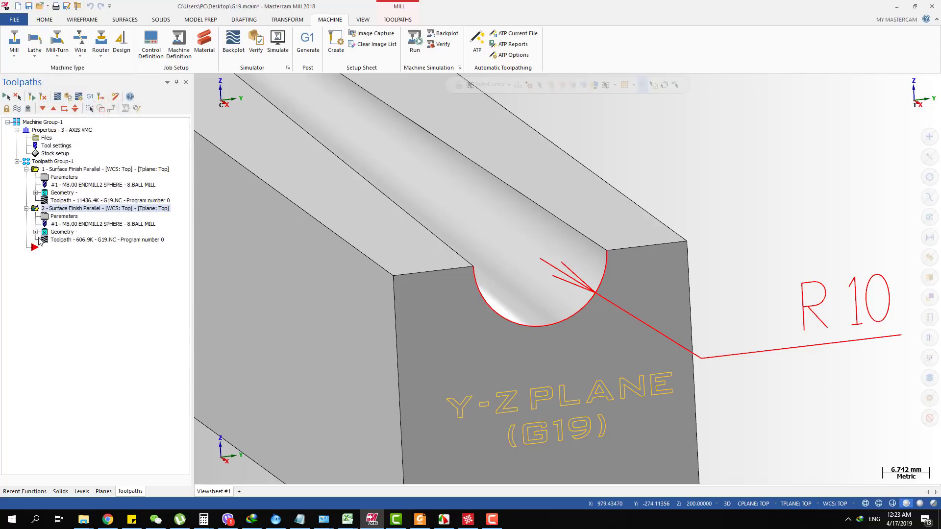
- Enable an approximate start point for the second Surface Finish Parallel operation at the R10 end's outer top corner on the +Y side and regenerate its toolpath
left_click(57, 218)
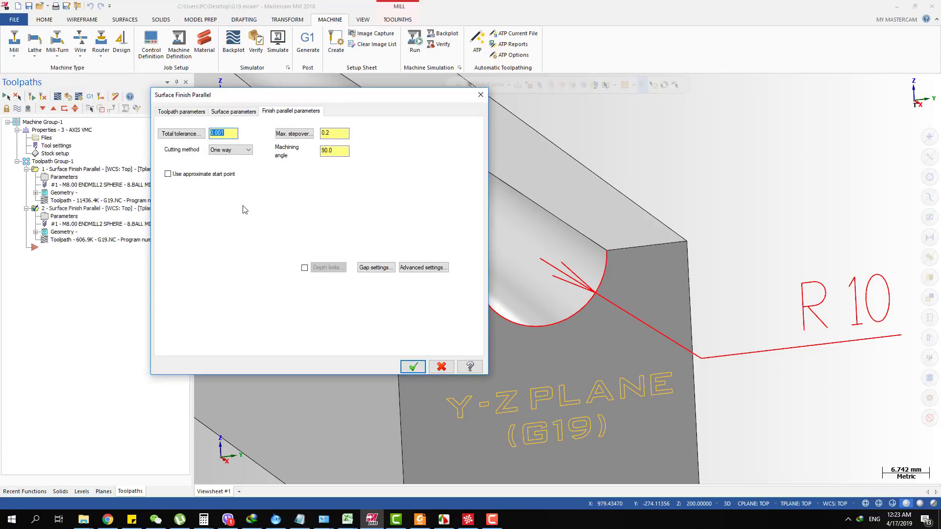
key("Escape")
left_click(63, 231)
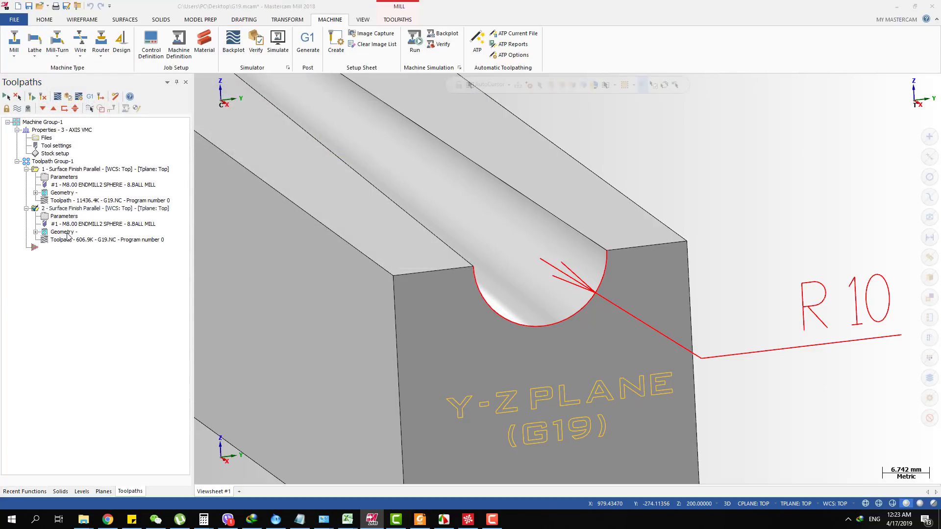
left_click(59, 262)
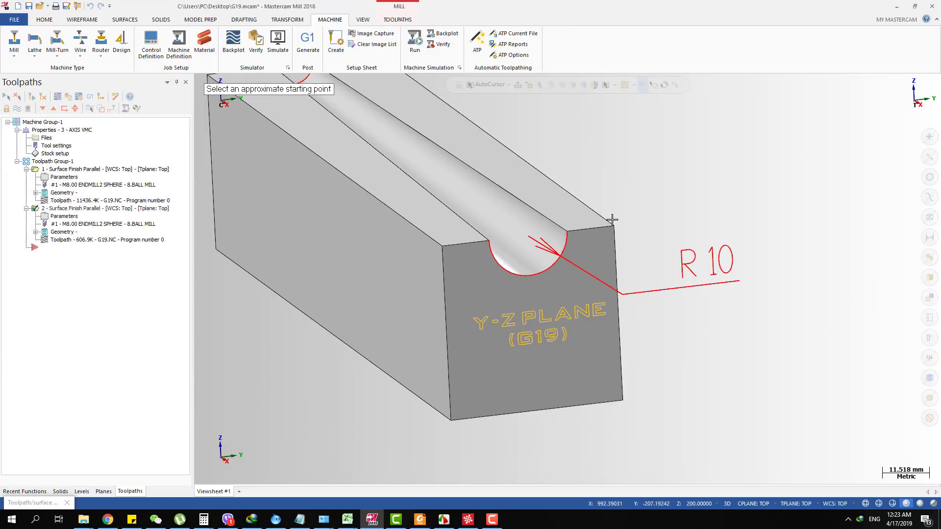
left_click(613, 226)
left_click(58, 285)
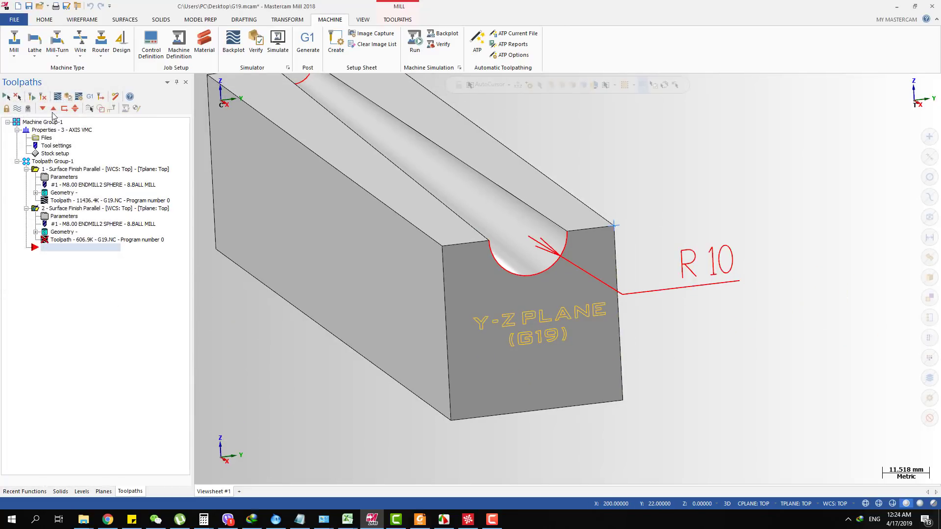
left_click(33, 97)
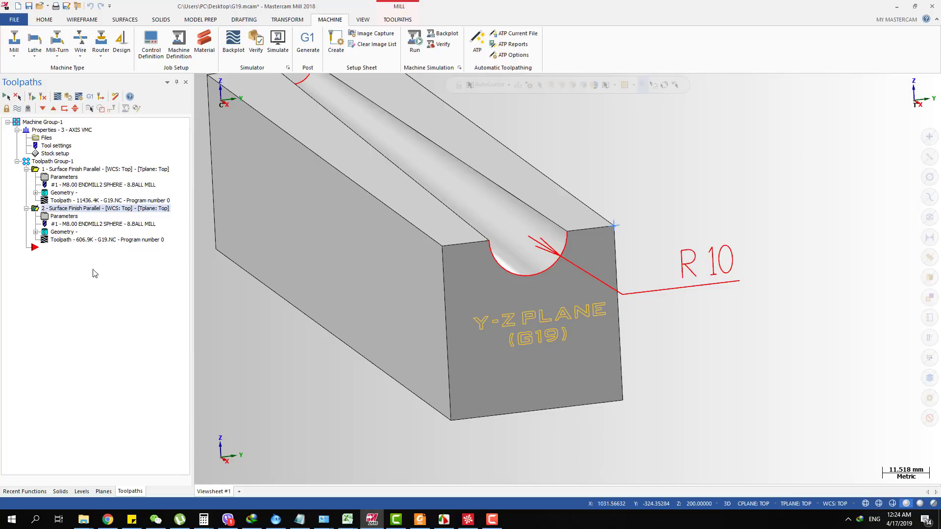
- Backplot the first passes of the regenerated one-way toolpath at the groove's R10 end, then close the backplot
key("alt+b")
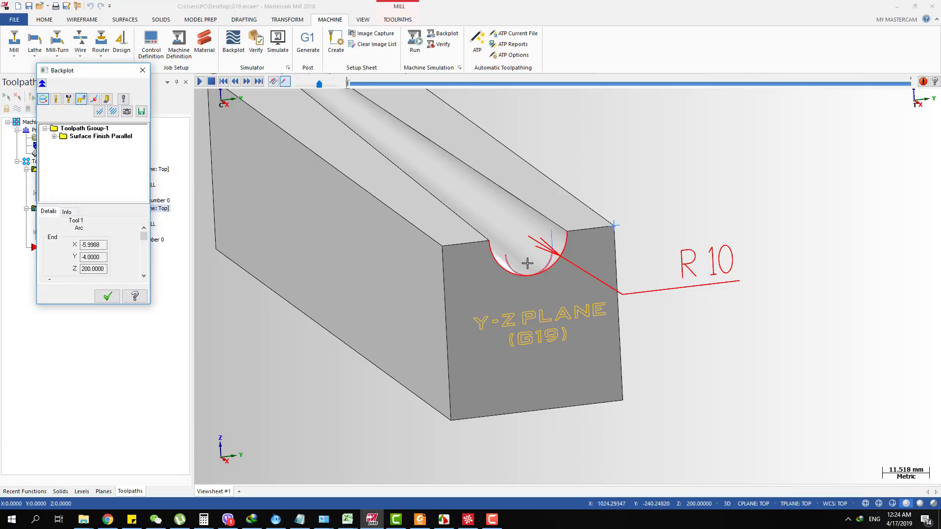
scroll(531, 256, "up", 2)
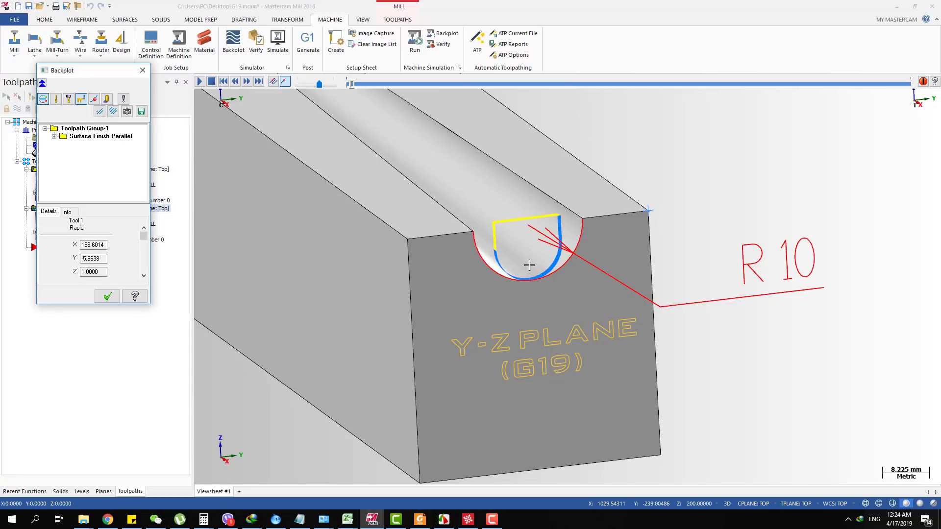
middle_click_drag(529, 265, 511, 246)
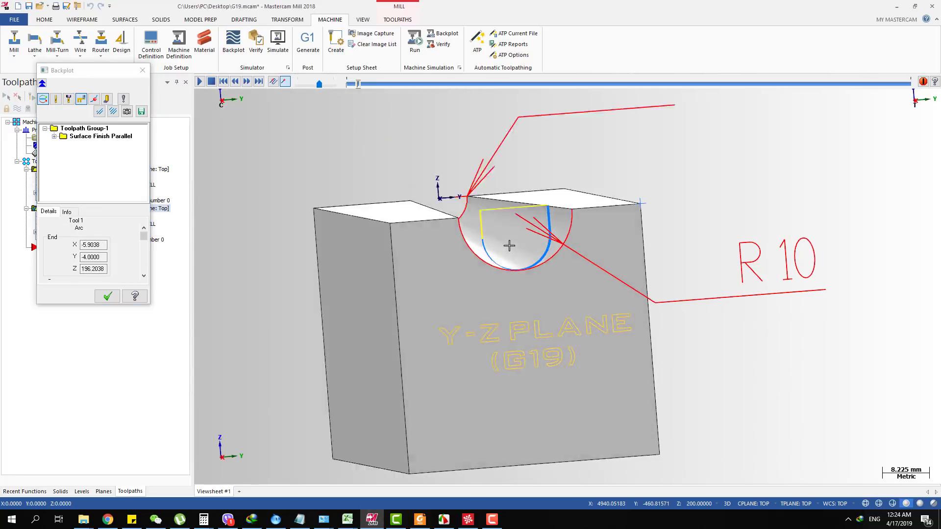
left_click(107, 295)
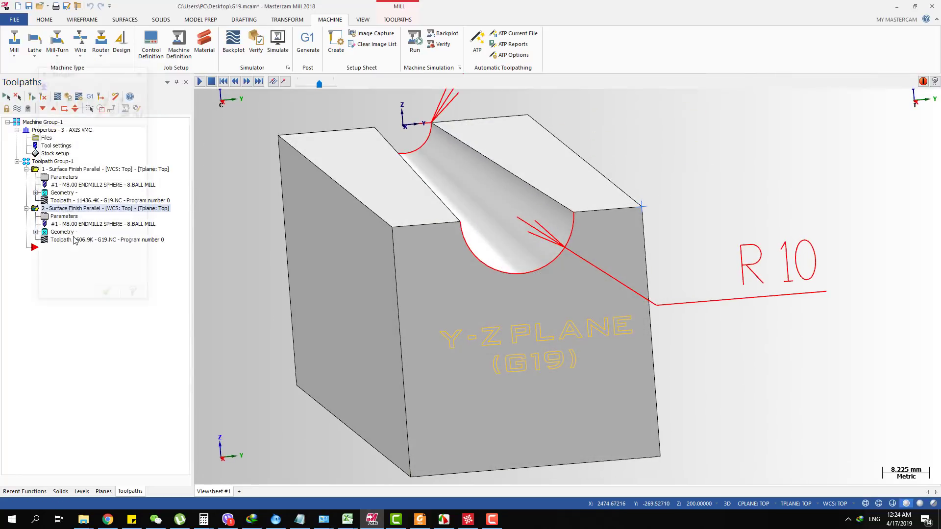
key("alt+t")
key("Escape")
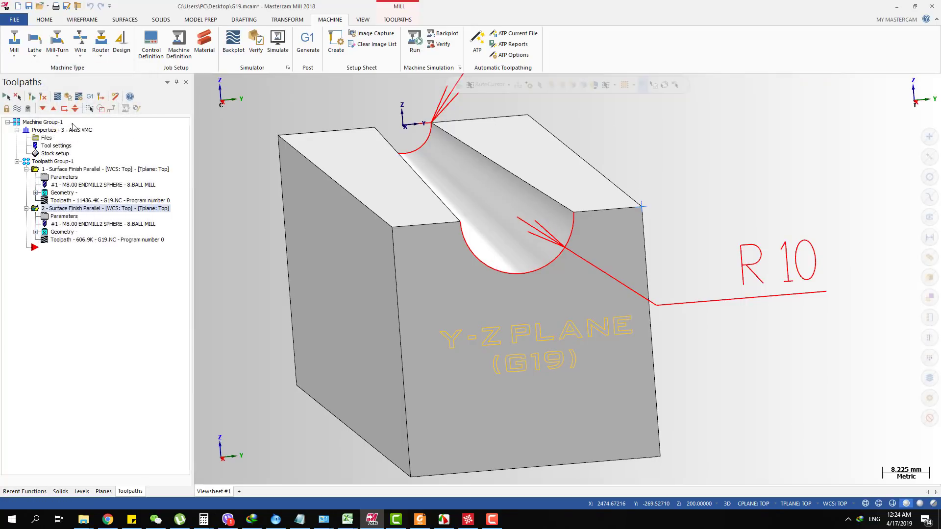
- Post only the second operation, overwriting G19.NC, and switch to the posted program in CIMCO Edit
left_click(94, 98)
left_click(407, 373)
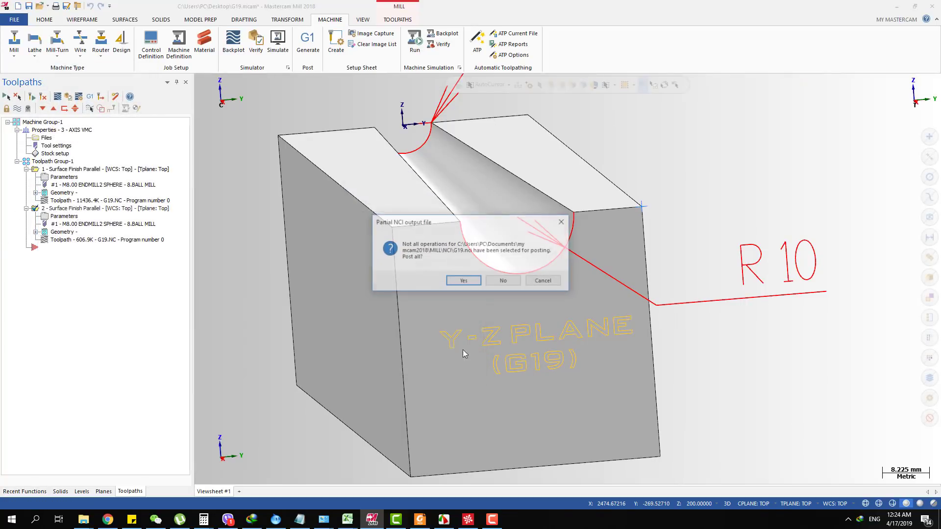
left_click(505, 282)
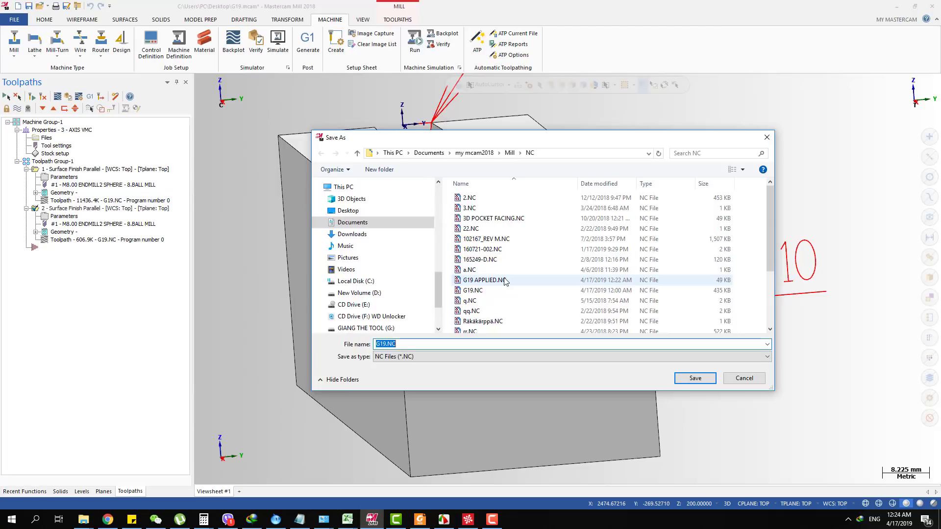
key("Return")
key("Left")
key("Return")
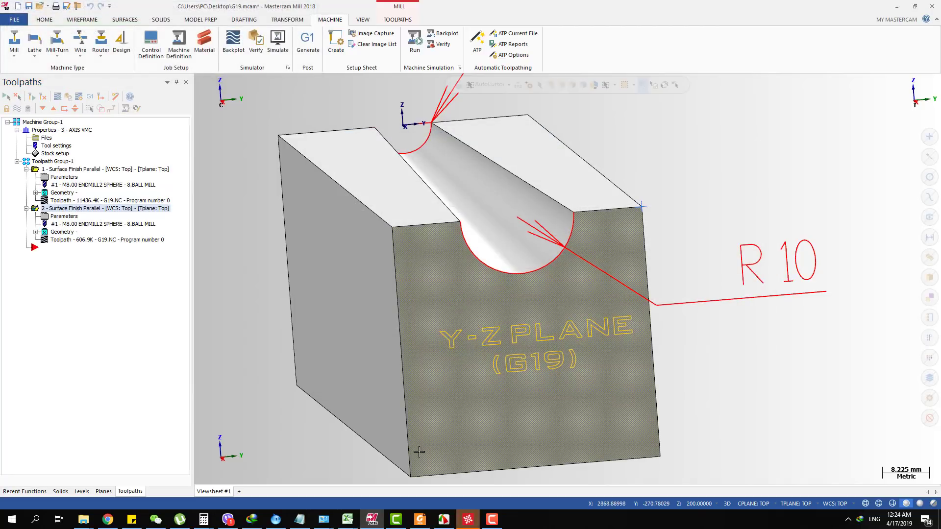
left_click(468, 519)
left_click(501, 288)
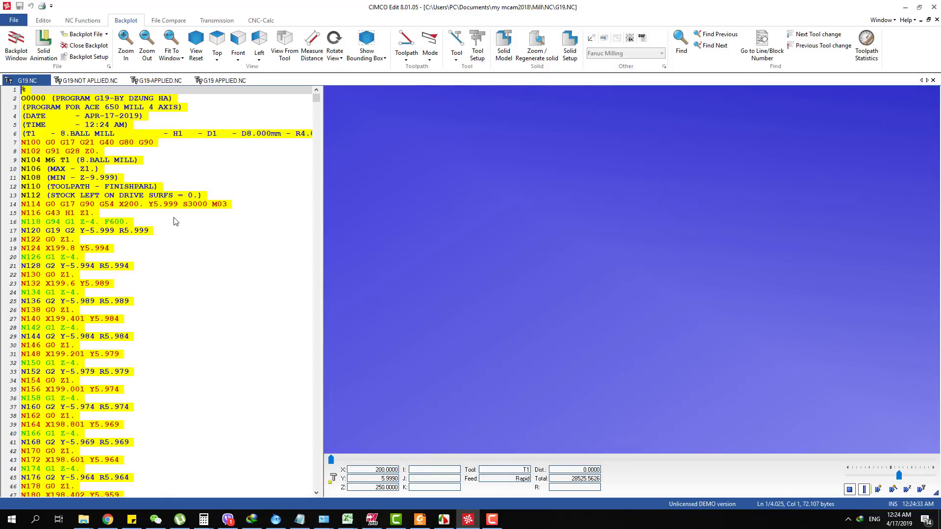
- Step through G19.NC from the header to N138 to examine the first one-way G19 arc passes
left_click(115, 169)
key("Down")
key("Down")
key("Down")
key("Down")
key("Down")
key("Down")
key("Down")
key("Down")
key("Down")
key("Down")
key("Down")
key("Down")
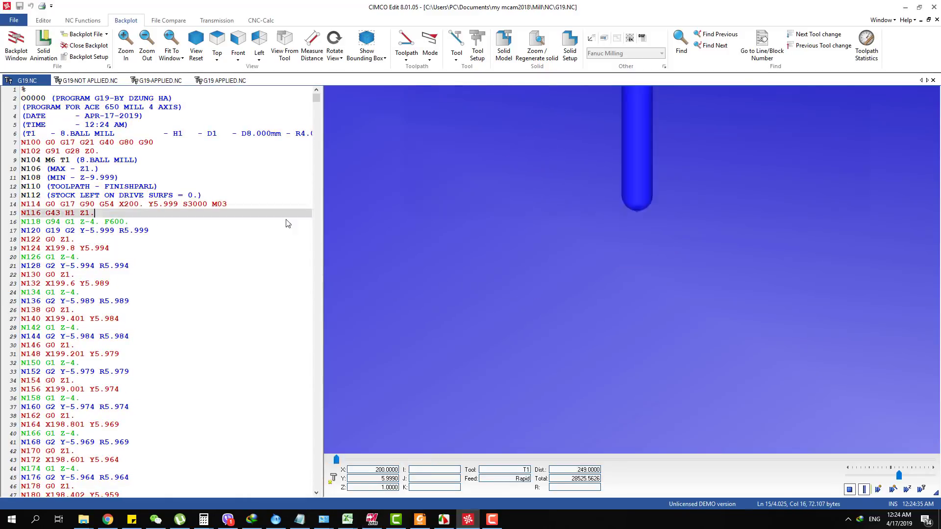
key("Down")
key("Down")
key("Down")
key("Down")
key("Down")
key("Down")
key("Down")
key("Down")
key("Down")
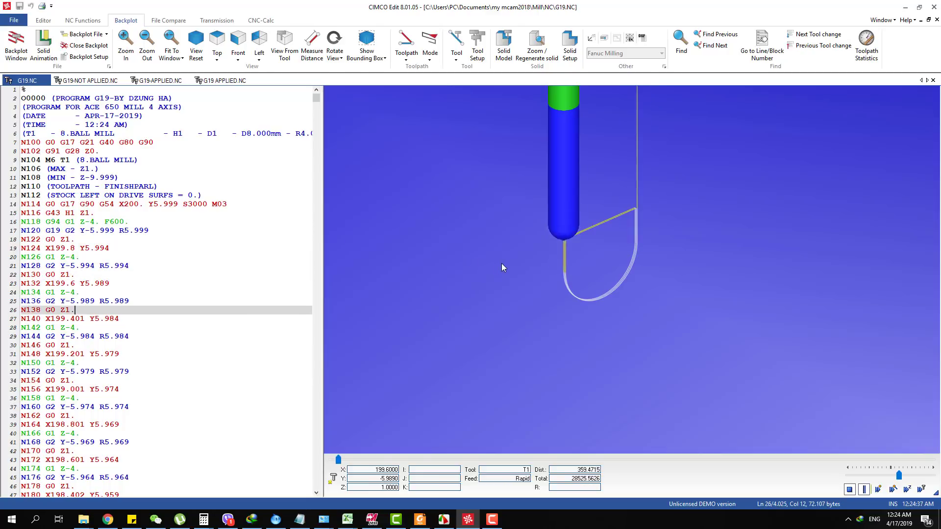
- Examine the one-way passes in a closer backplot view while stepping from N138 to N172
left_click_drag(501, 269, 695, 209)
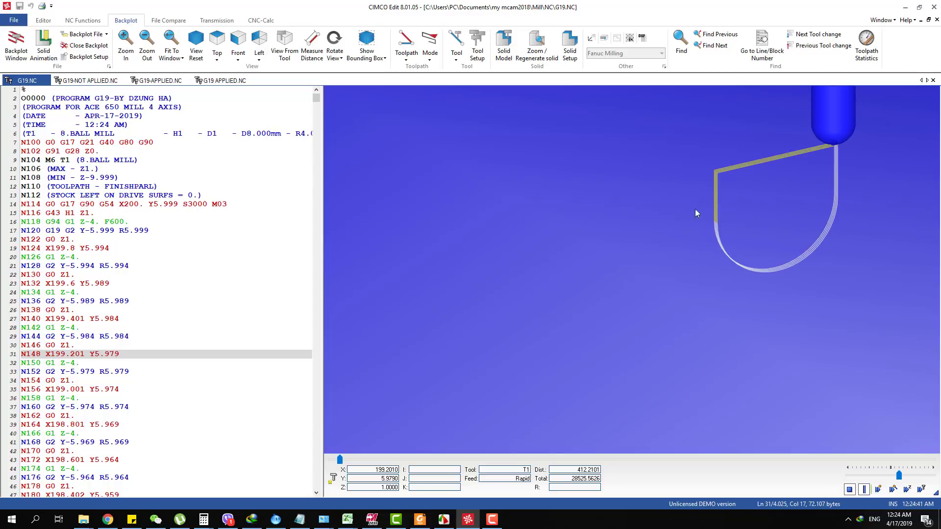
key("Down")
key("Down")
key("Down")
key("Down")
key("Down")
key("Down")
key("Down")
key("Down")
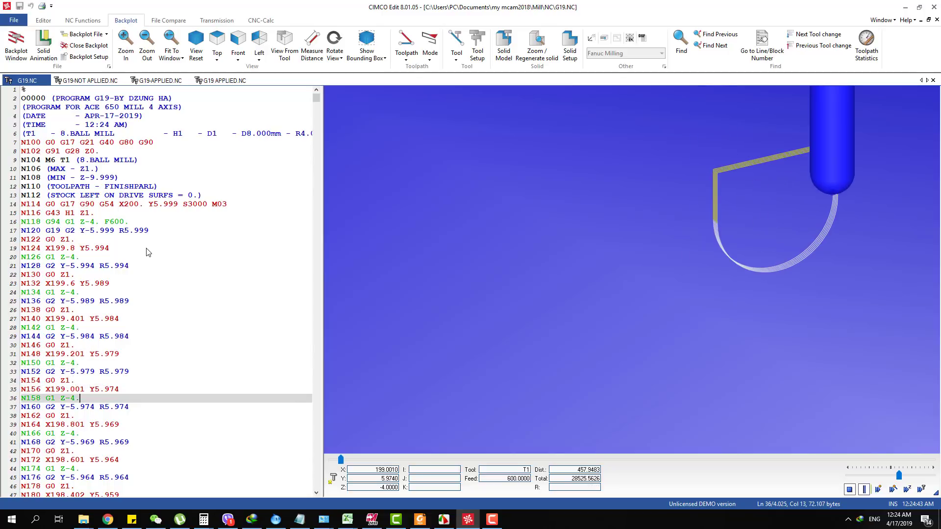
key("Down")
key("Down")
key("Down")
key("Down")
key("Down")
key("Down")
key("Down")
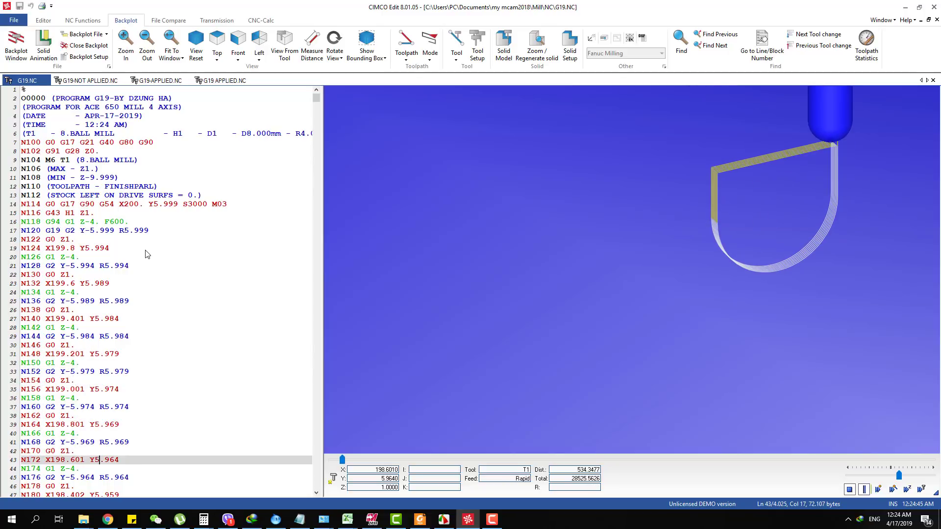
- Step from N172 to N204, then go back to blocks N164 and N162 to check the retract and reposition moves
key("Down")
key("Down")
key("Down")
key("Down")
key("Down")
key("Down")
key("Down")
key("Down")
key("Down")
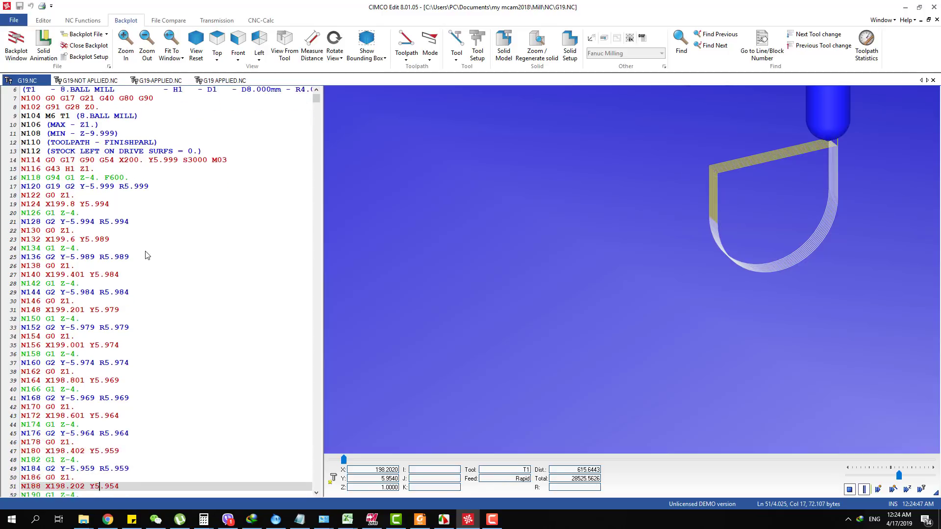
scroll(146, 257, "down", 1)
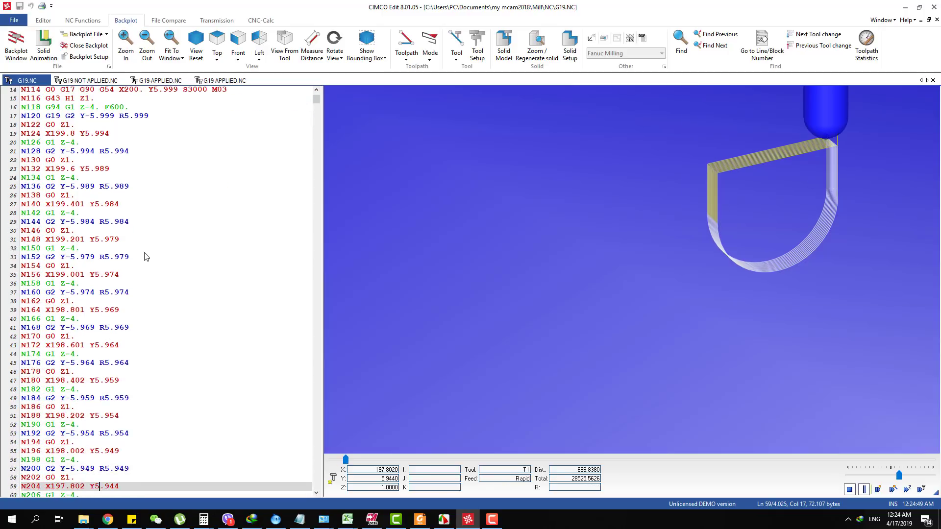
left_click(140, 314)
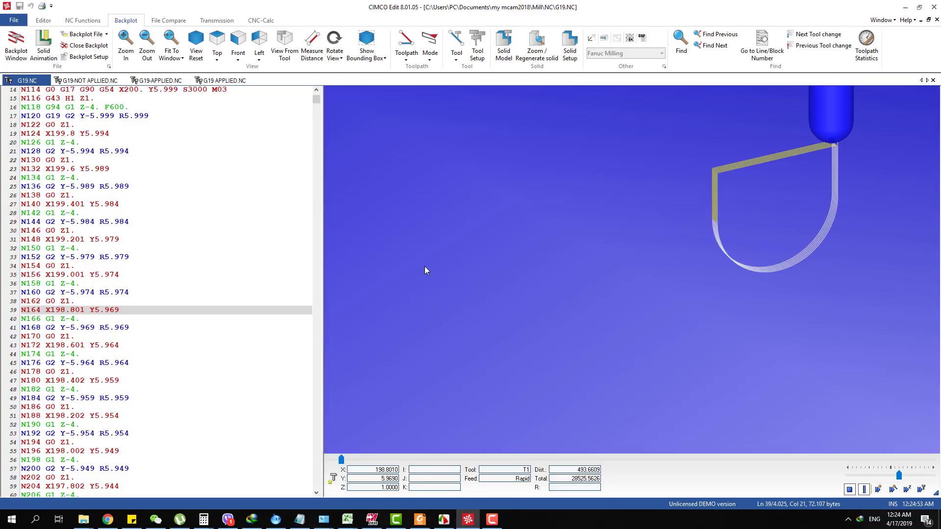
left_click(97, 304)
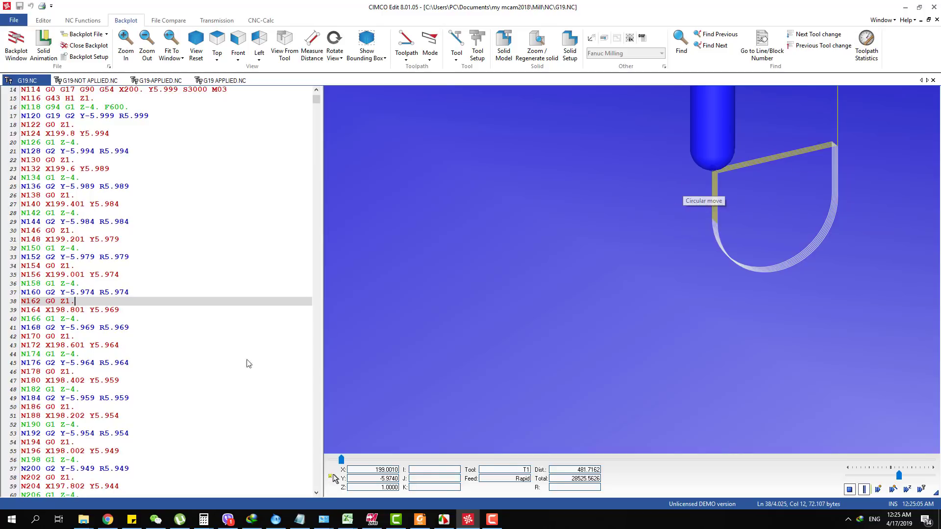
- Switch to Mastercam, collapse the first Surface Finish Parallel operation, and inspect the whole grooved block from several angles
left_click(372, 519)
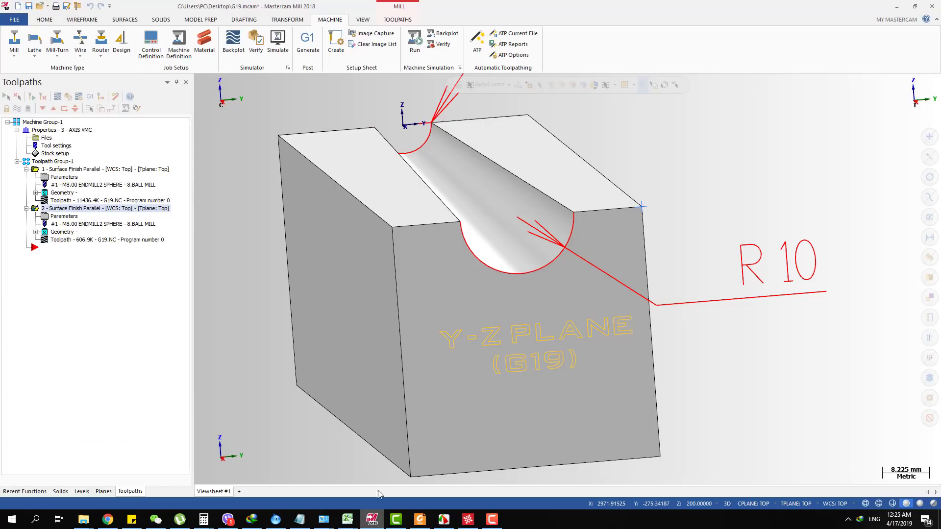
middle_click_drag(553, 349, 469, 353)
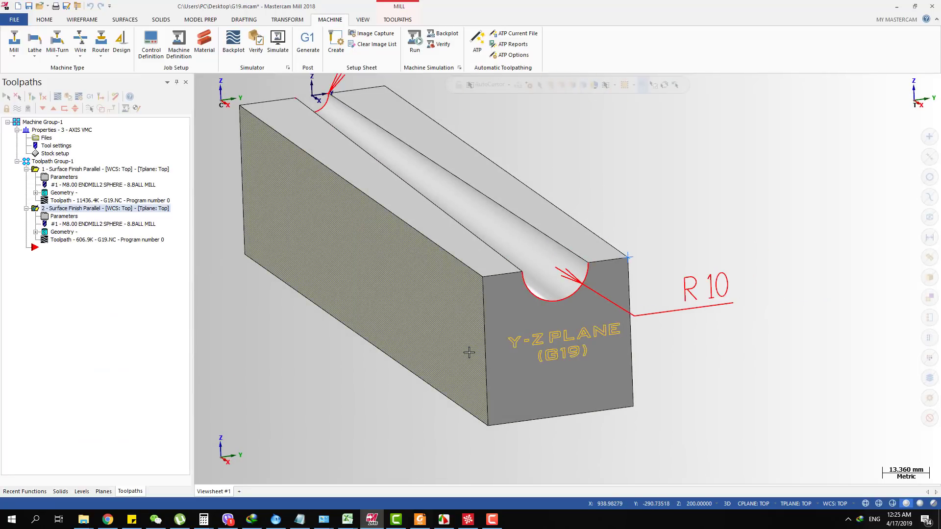
scroll(469, 353, "down", 2)
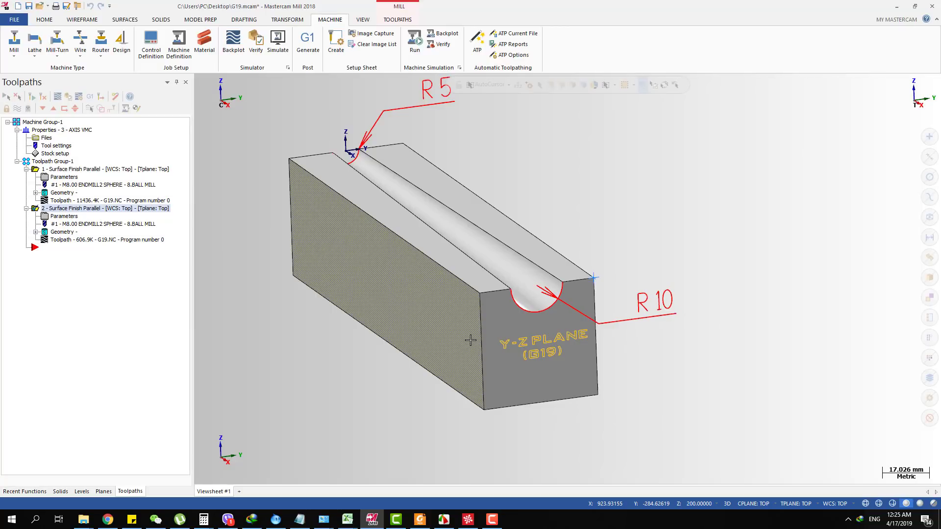
left_click(26, 169)
scroll(421, 308, "down", 2)
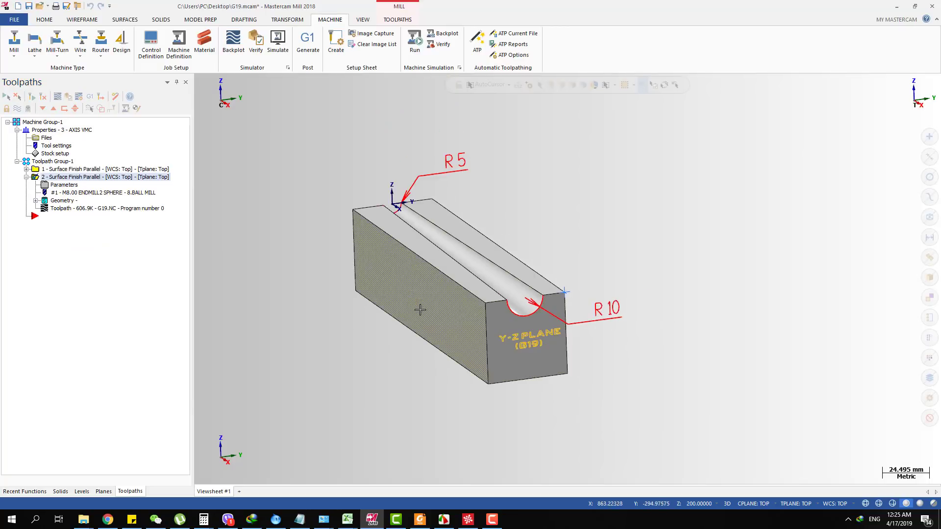
mouse_move(424, 308)
middle_mouse_down()
mouse_move(475, 321)
mouse_move(452, 289)
mouse_move(501, 326)
mouse_move(548, 260)
mouse_move(416, 248)
mouse_move(539, 294)
mouse_move(589, 342)
mouse_move(529, 319)
middle_mouse_up()
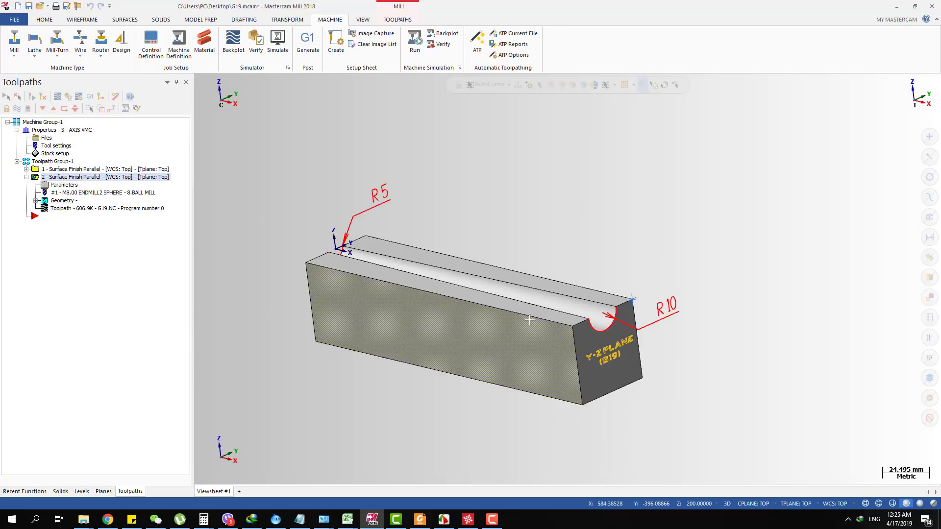
middle_click_drag(563, 273, 559, 293)
scroll(558, 294, "up", 2)
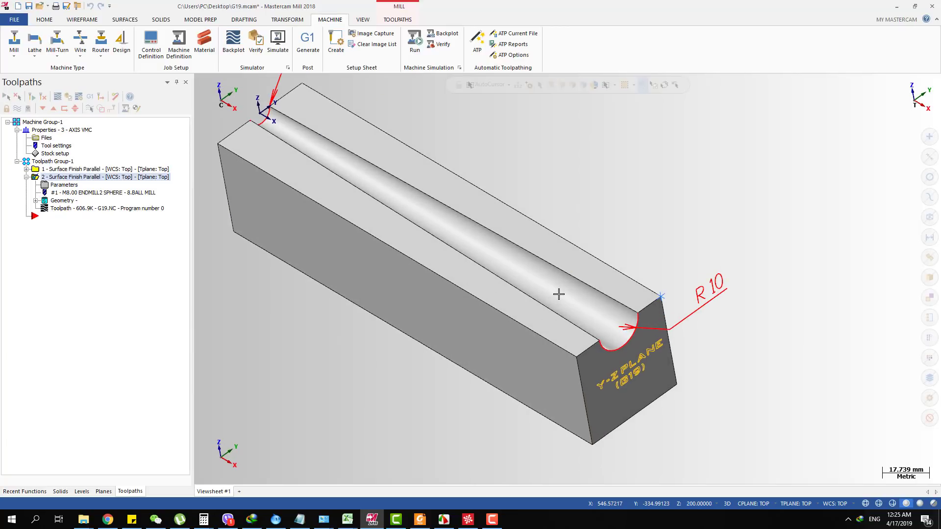